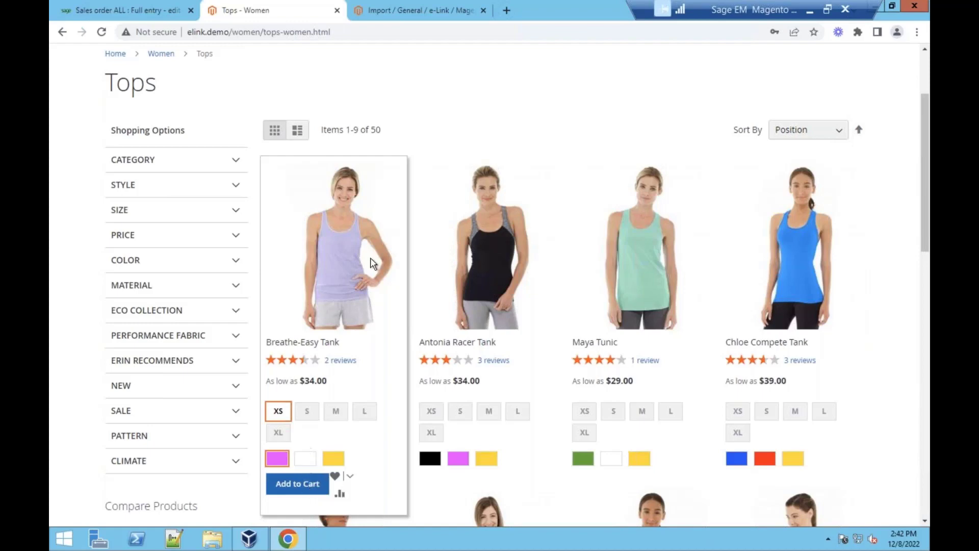
- Add the Breathe-Easy Tank to the cart and check the cart's contents
click(311, 483)
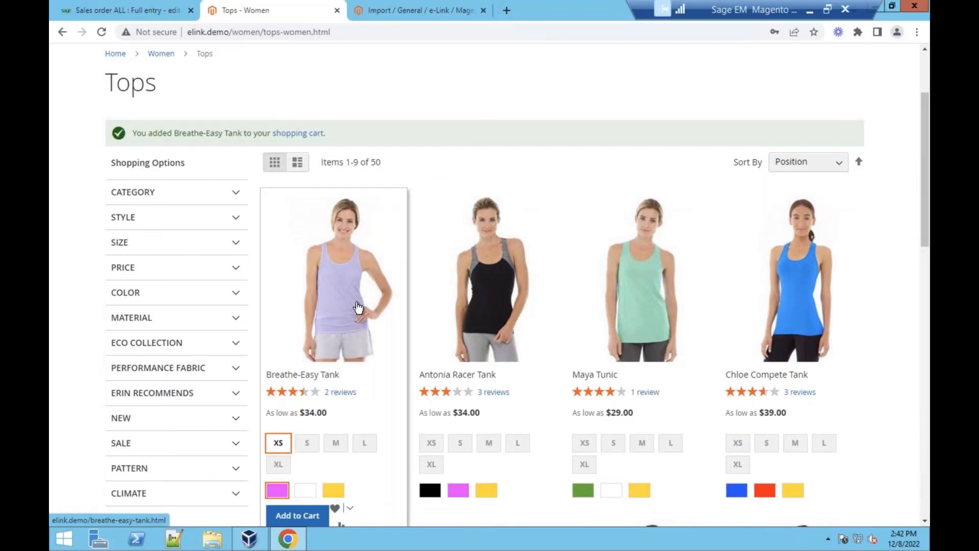
scroll(349, 342, up, 3)
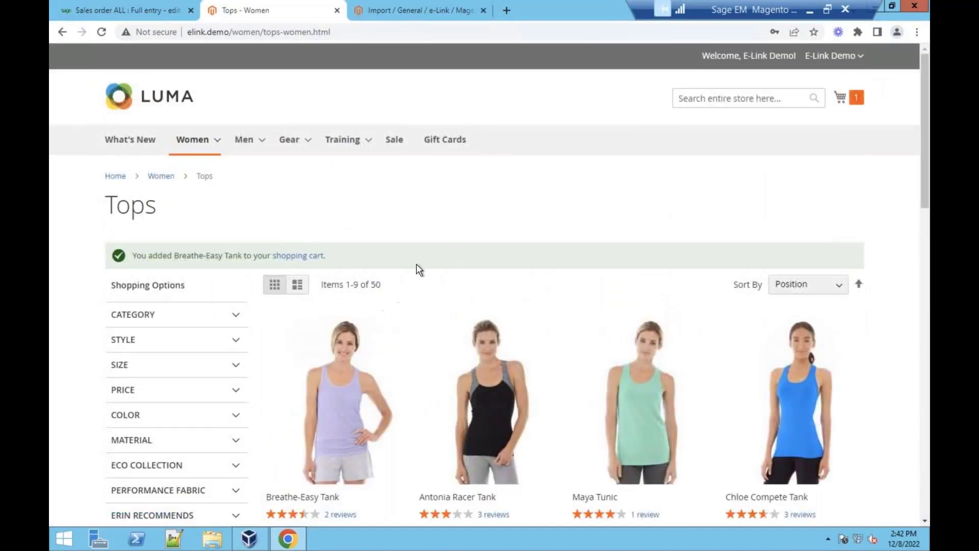
click(849, 100)
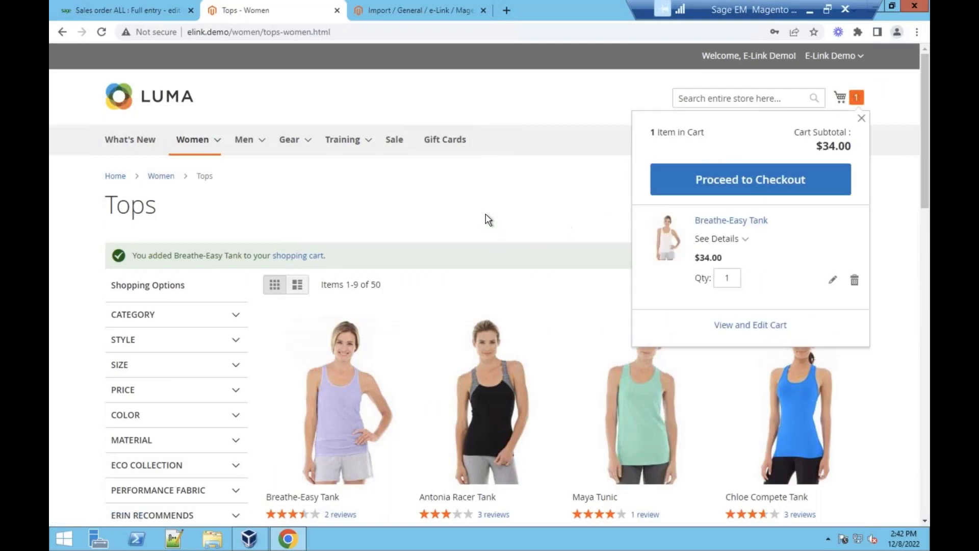
click(504, 225)
- Add the Antonia Racer Tank in XS, Black, and proceed to checkout with both items
scroll(504, 225, down, 5)
click(427, 322)
click(430, 368)
click(445, 392)
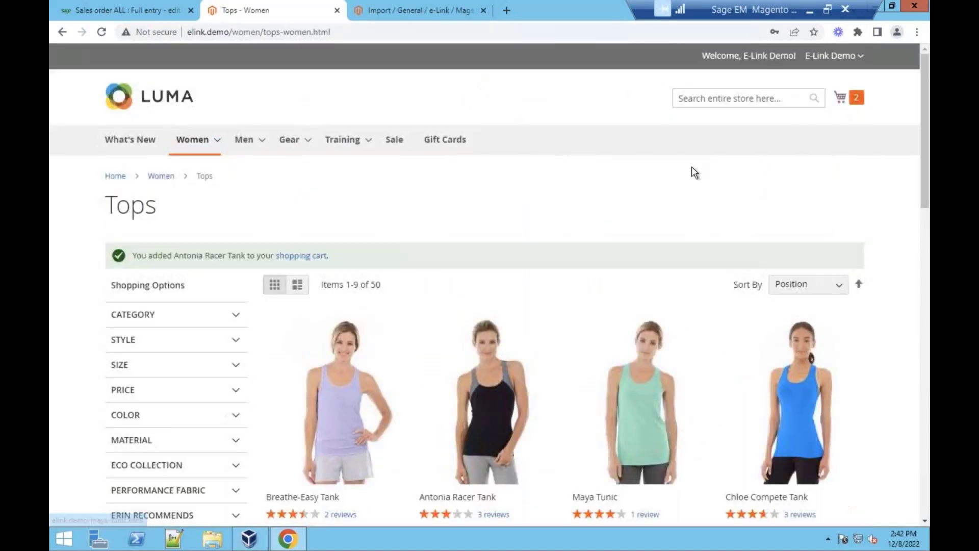
click(841, 97)
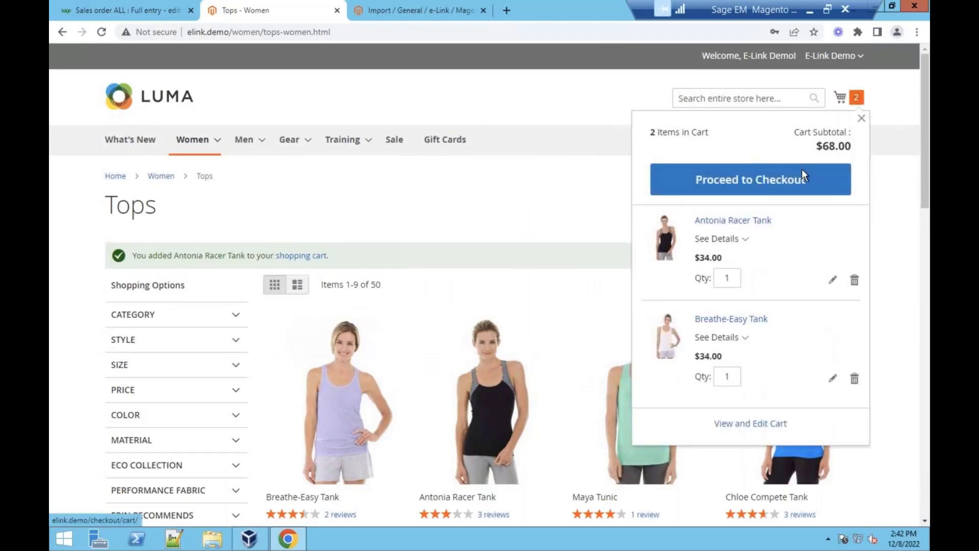
click(765, 184)
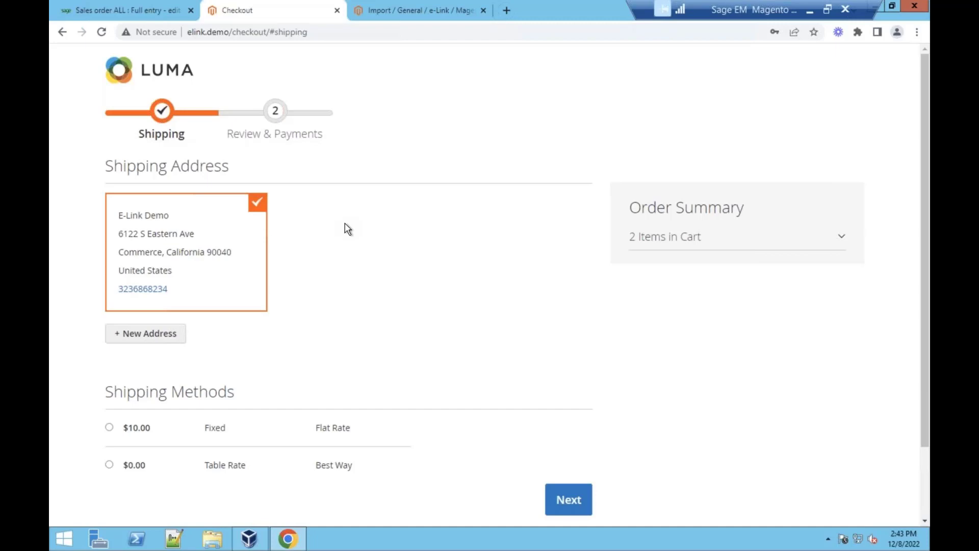
- Pick the $0.00 Best Way table-rate shipping and continue to Review & Payments
scroll(313, 265, down, 2)
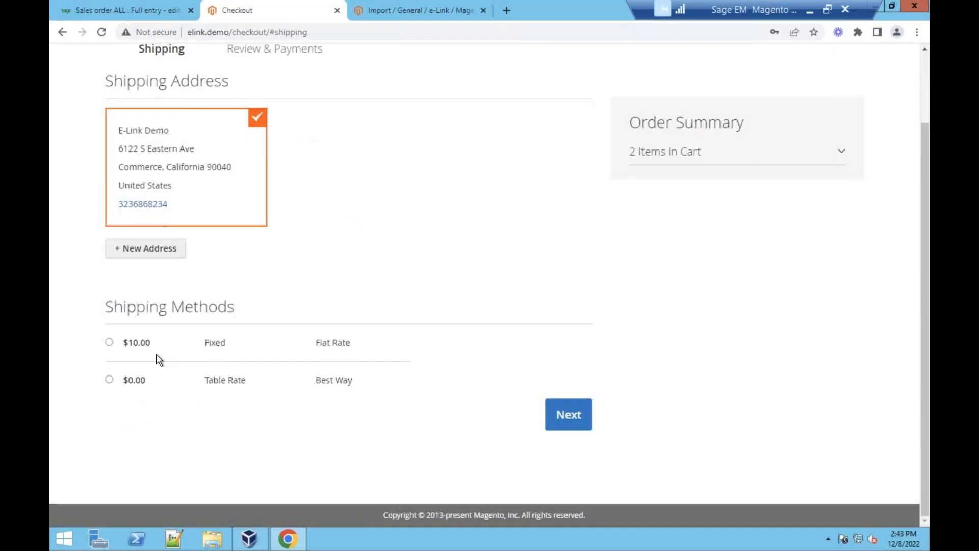
click(109, 380)
click(569, 425)
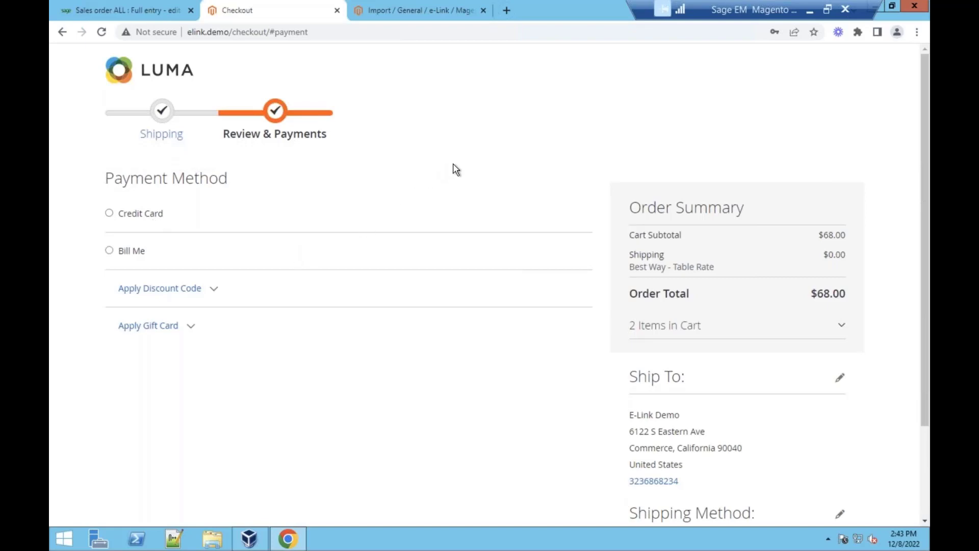
- Review the Credit Card payment options, then switch the payment method to Bill Me
click(109, 213)
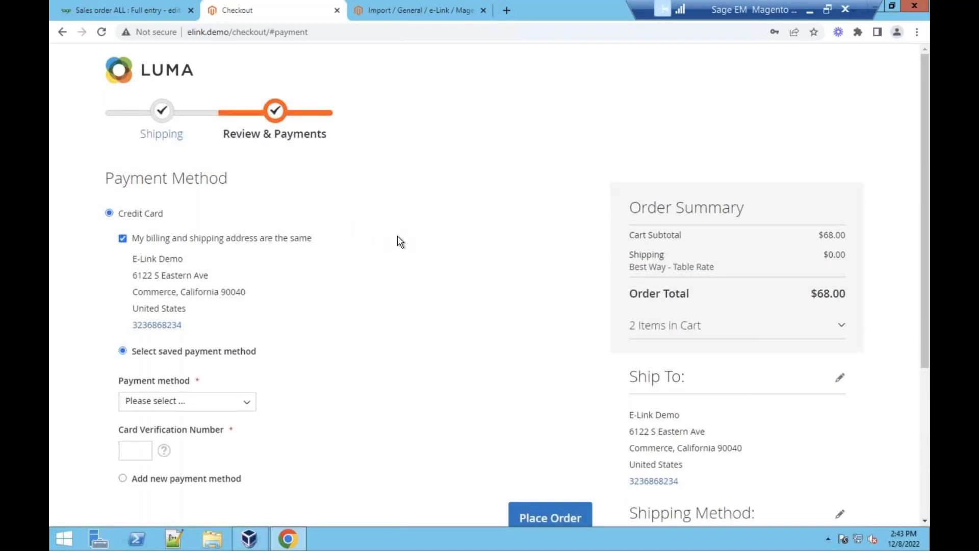
scroll(672, 188, down, 2)
scroll(487, 232, up, 2)
scroll(284, 362, down, 2)
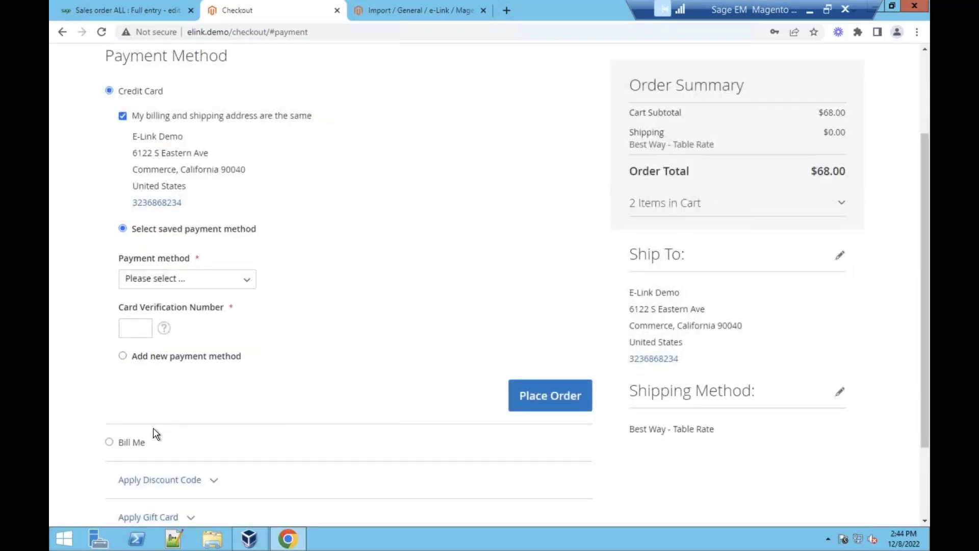
click(142, 445)
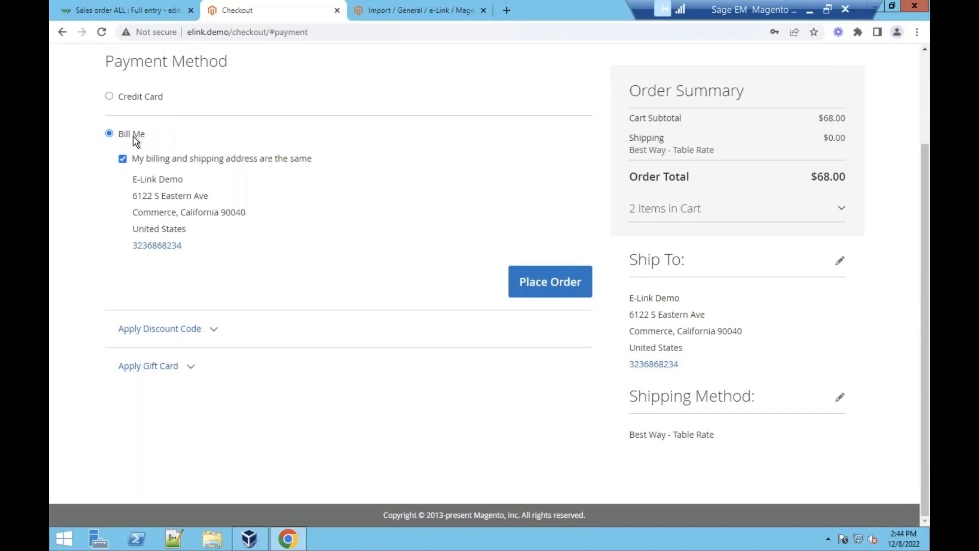
- Switch payment back to Credit Card using the saved Visa card
click(111, 97)
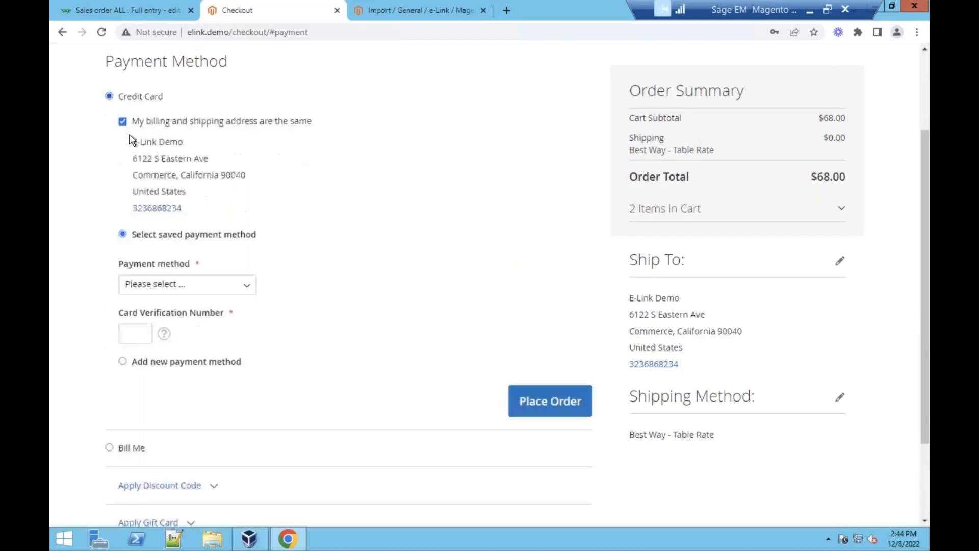
click(149, 284)
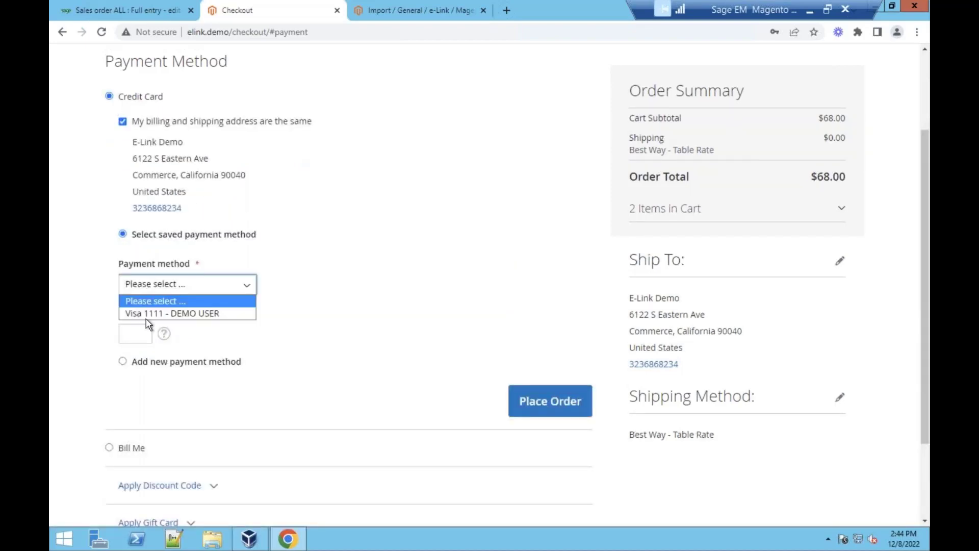
click(148, 309)
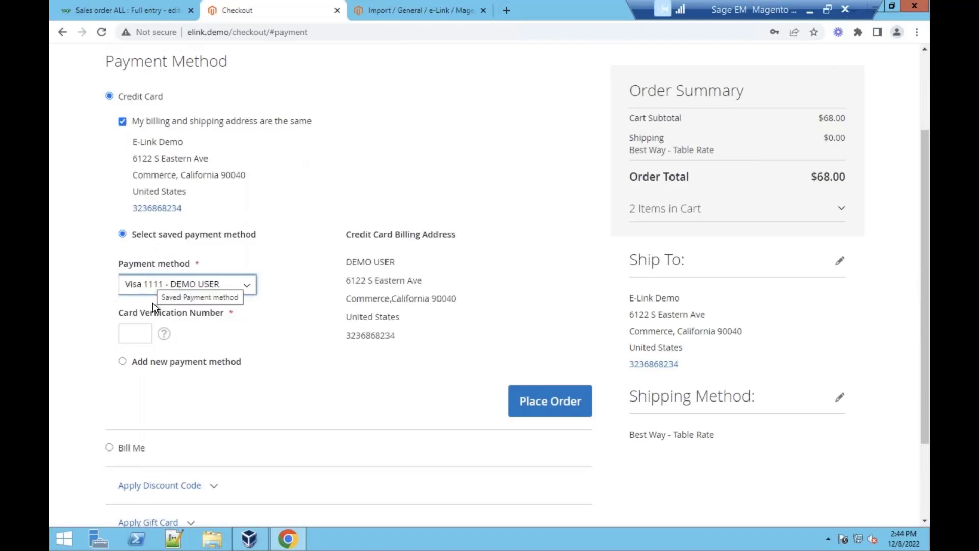
- Inspect the new-card form with Use order billing address unticked for a separate billing address
click(126, 362)
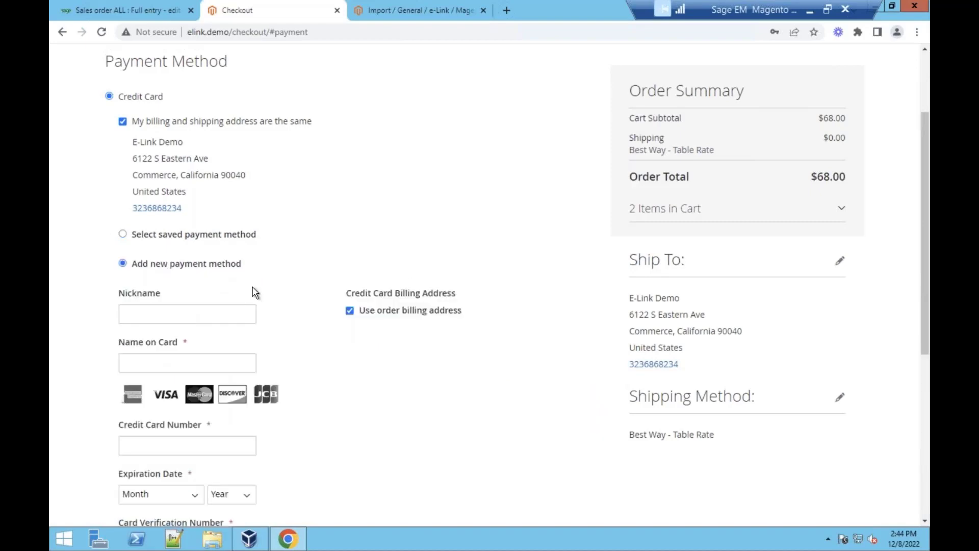
scroll(252, 291, down, 2)
scroll(196, 258, up, 1)
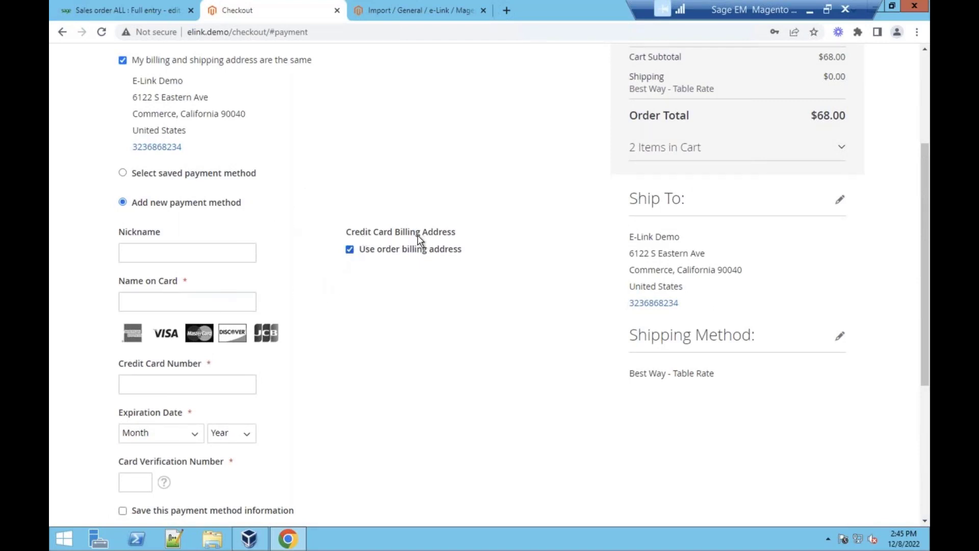
click(350, 250)
drag(133, 81, 239, 127)
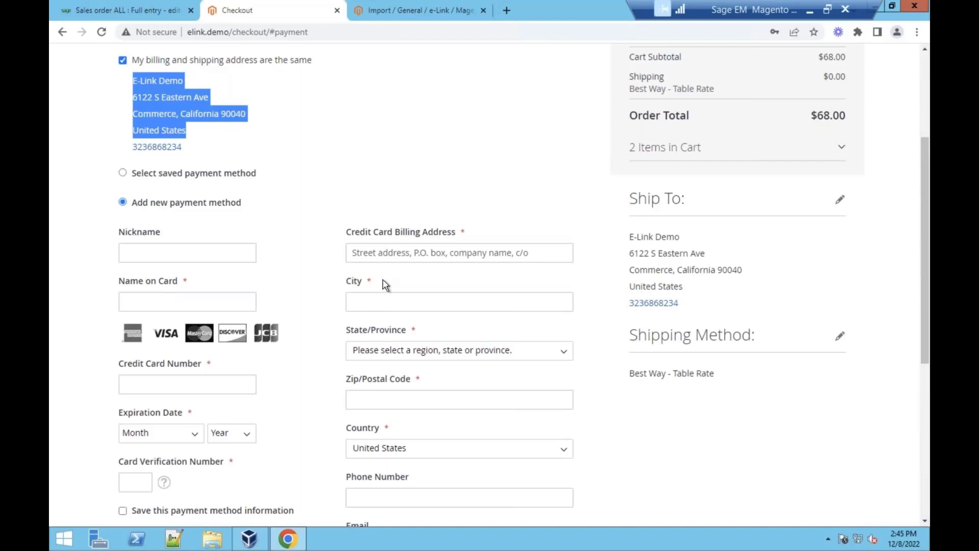
scroll(397, 244, down, 2)
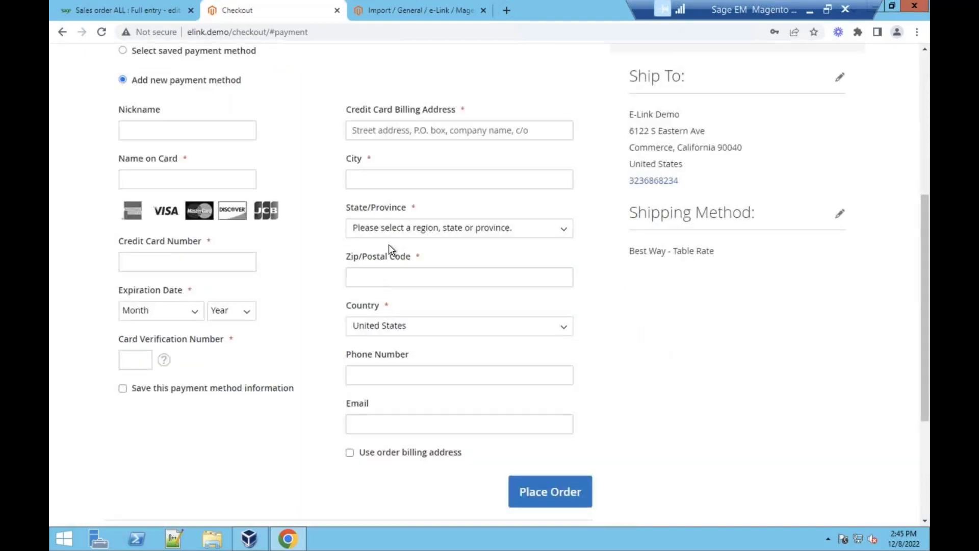
scroll(280, 357, up, 1)
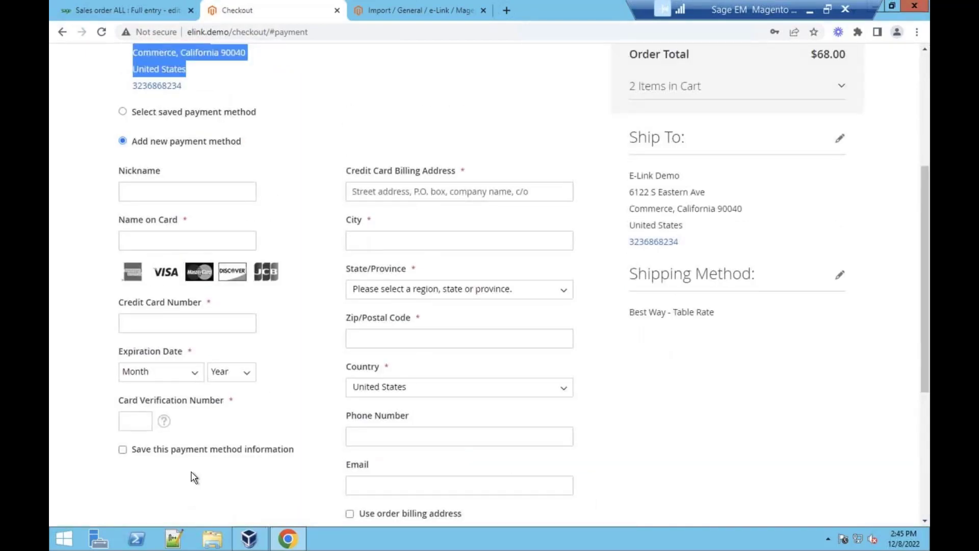
scroll(179, 306, up, 2)
- Pay with the saved Visa card, enter its verification number, and place the $68.00 order
click(173, 237)
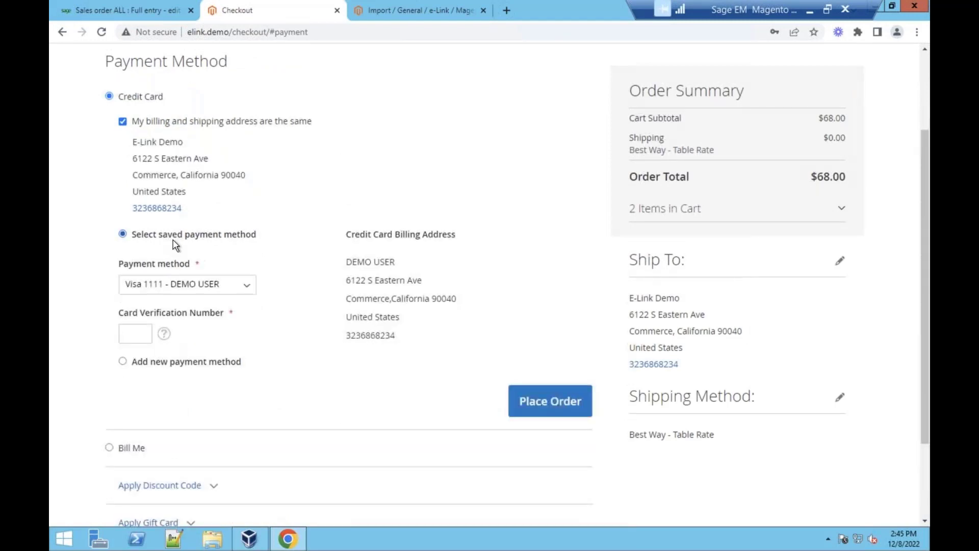
drag(351, 262, 400, 321)
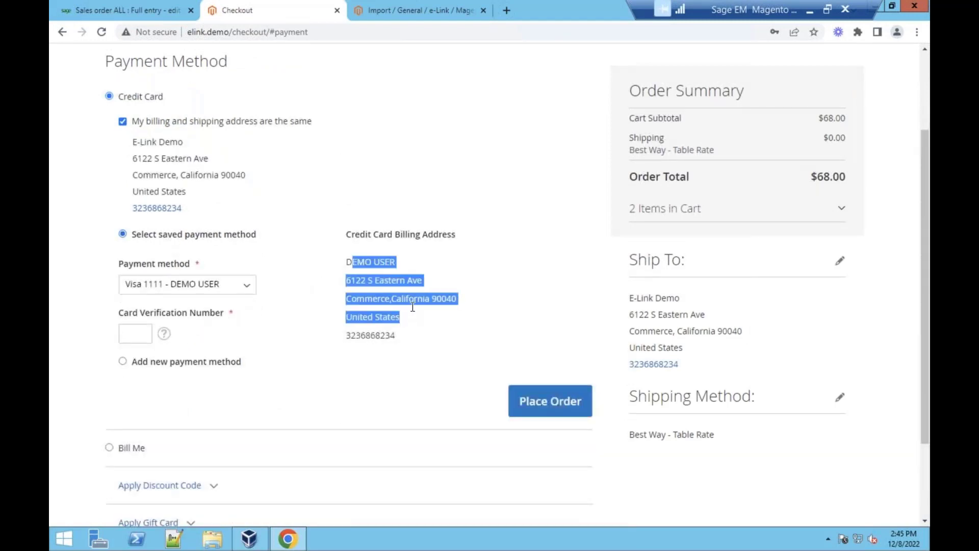
click(354, 218)
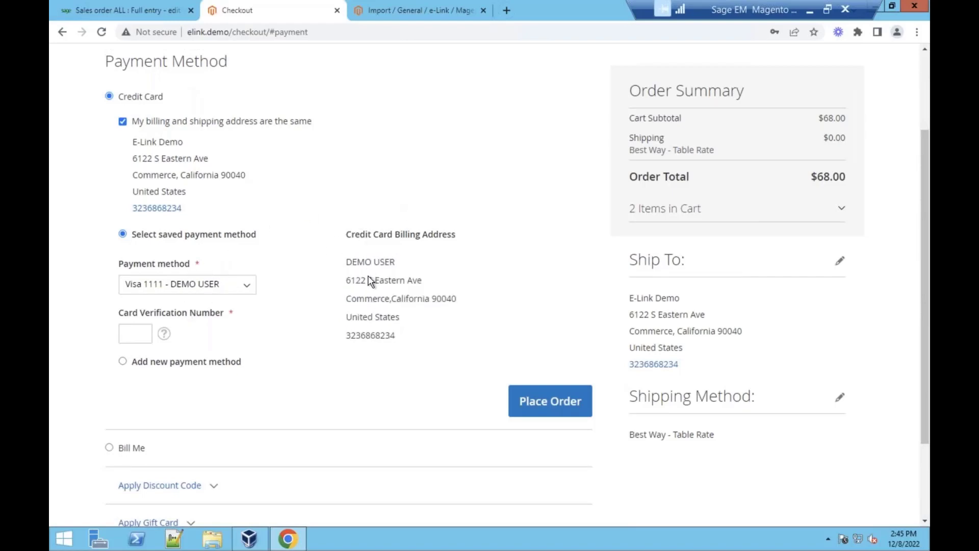
click(143, 332)
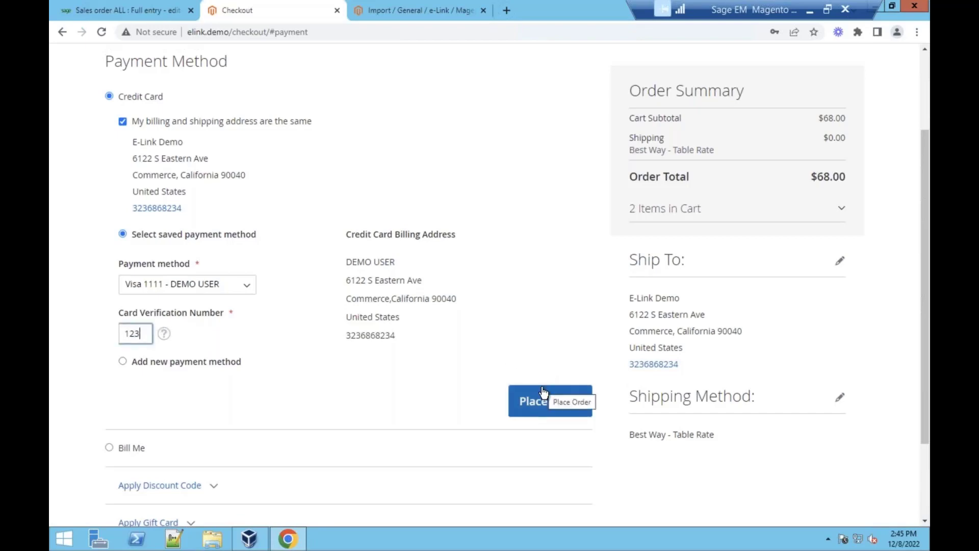
click(556, 401)
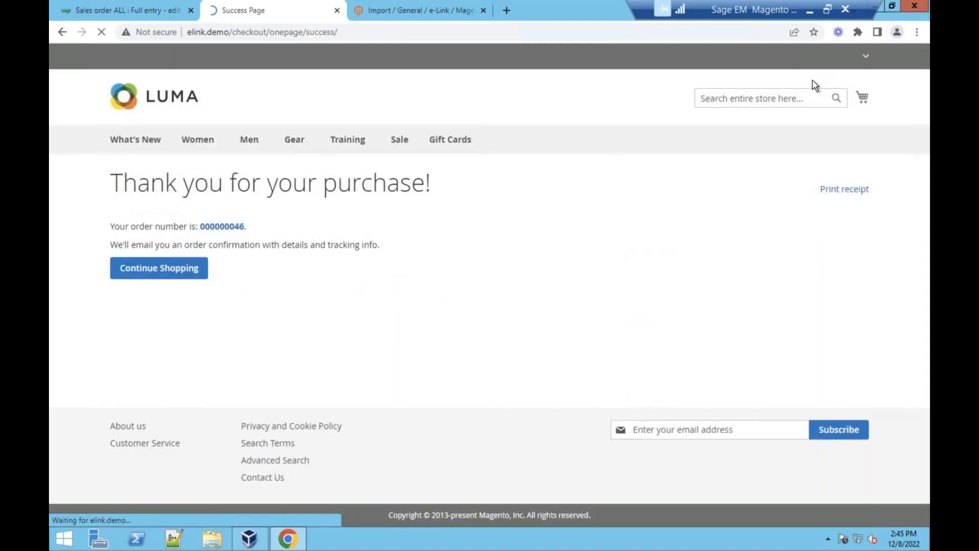
- Go to My Account's My Sales Orders, showing pending web order 000000046 for $68.00
click(825, 58)
click(804, 78)
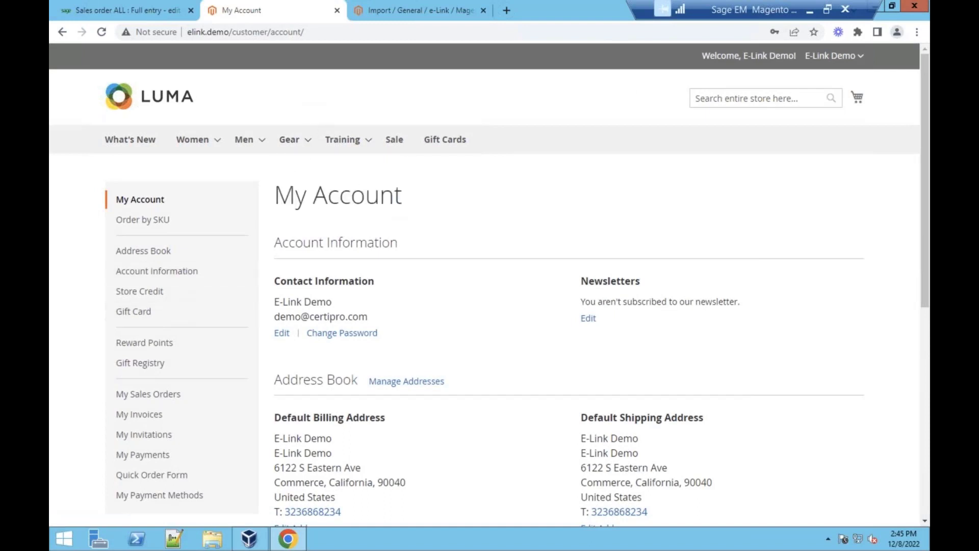
click(150, 394)
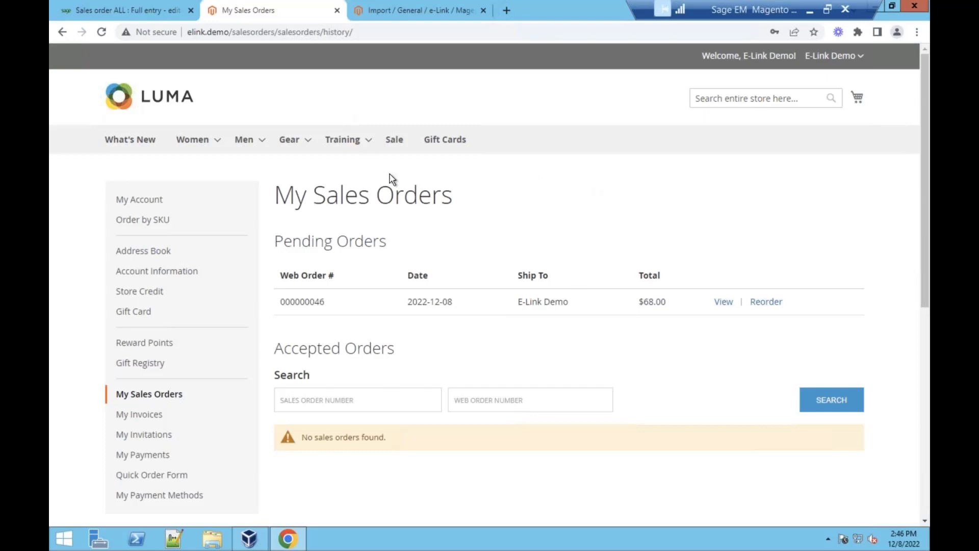
- Repeatedly reload My Sales Orders while order 000000046 stays pending, then go to the e-Link admin page
drag(276, 194, 780, 258)
click(658, 236)
key(ctrl+l)
key(Return)
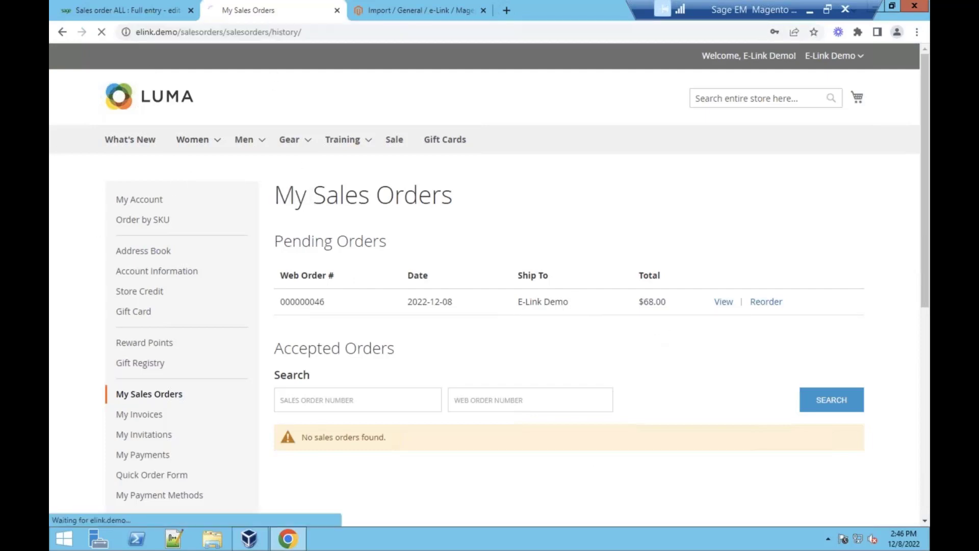
key(ctrl+l)
key(Return)
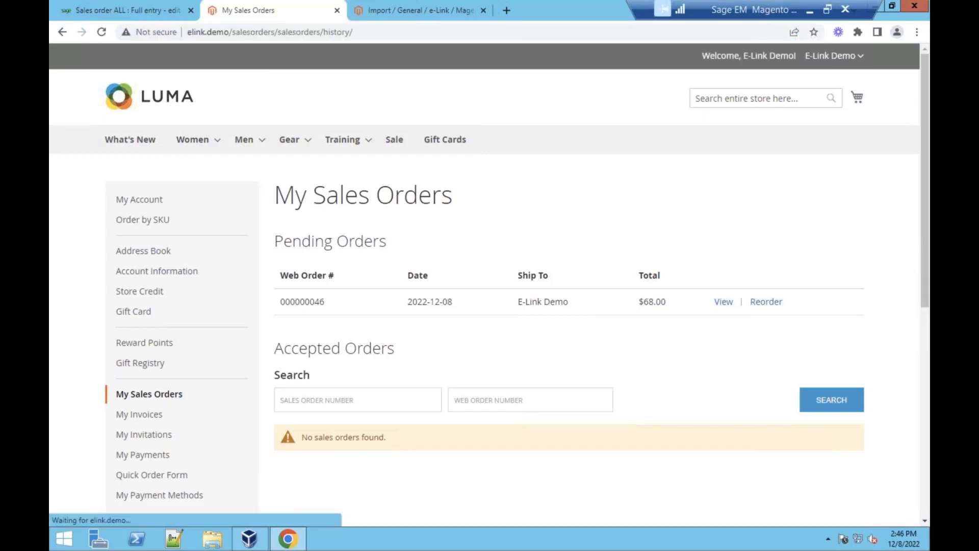
key(ctrl+l)
key(Return)
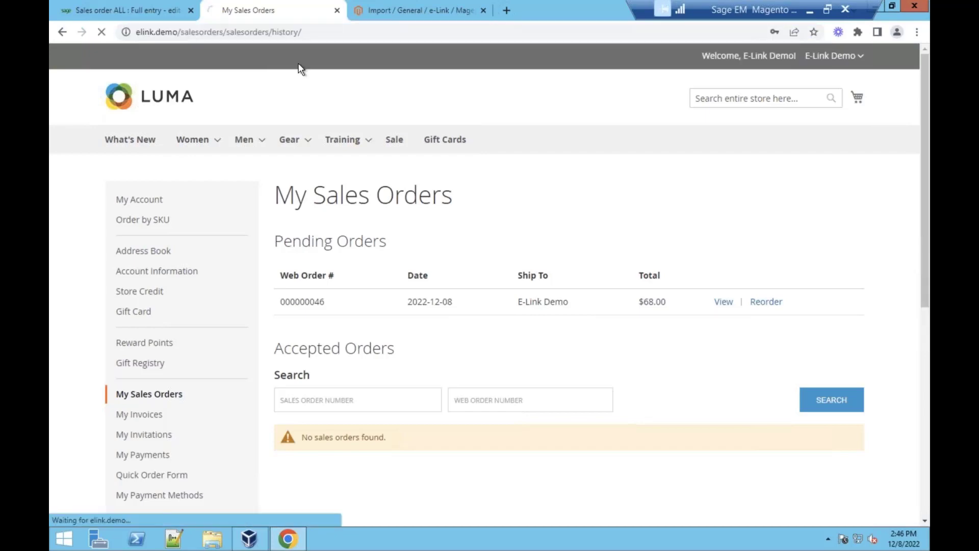
key(ctrl+l)
key(Return)
key(ctrl+l)
key(Return)
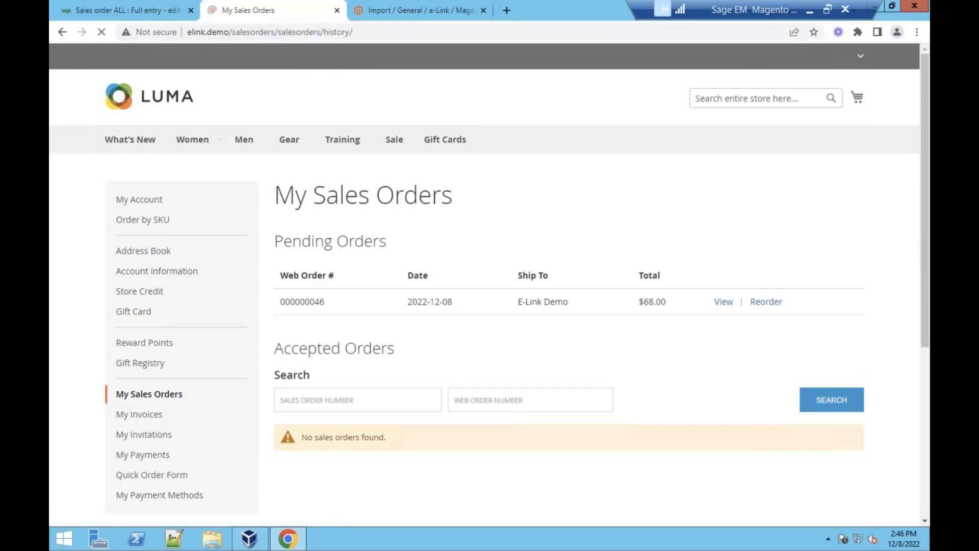
key(ctrl+l)
key(Return)
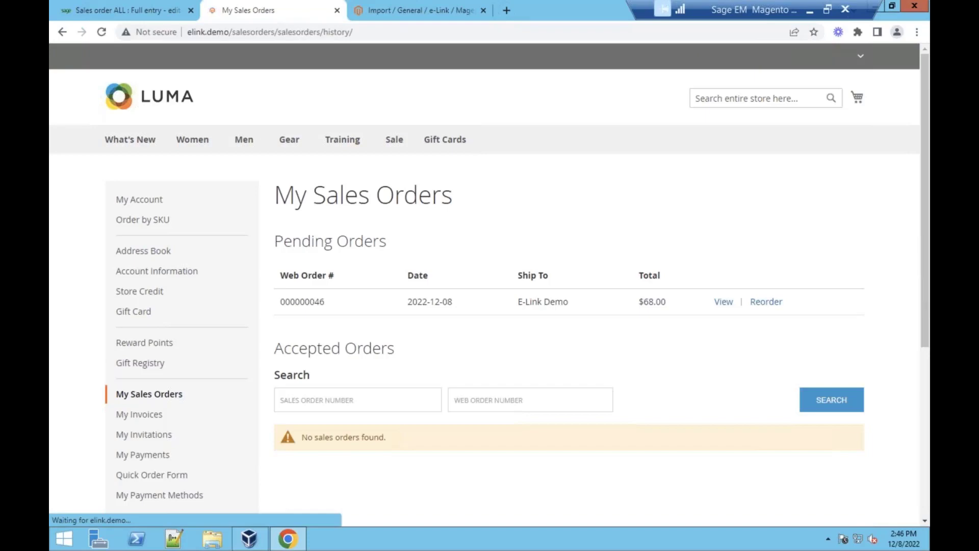
key(ctrl+l)
key(Return)
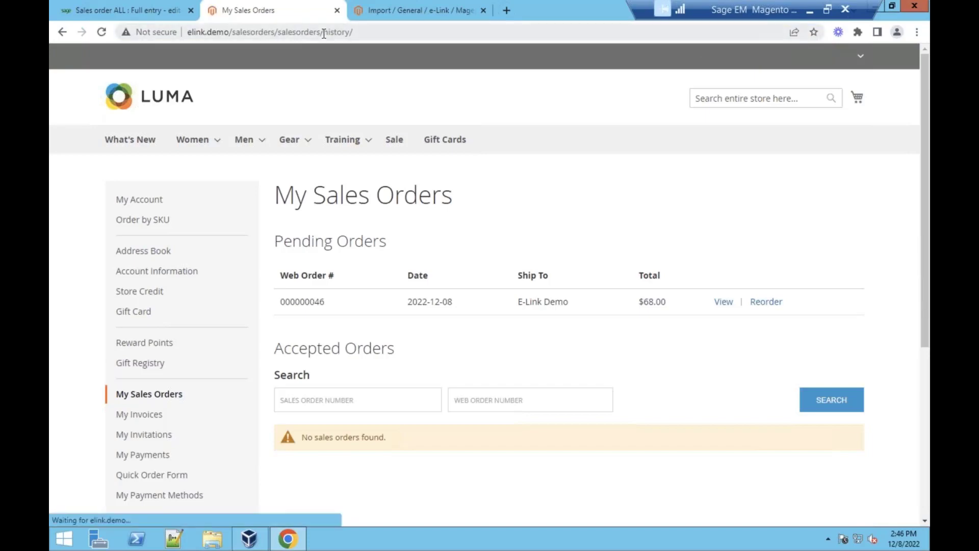
key(ctrl+l)
key(Return)
click(387, 13)
- Export web order 000000046 from the e-Link queue and return to My Sales Orders
click(75, 410)
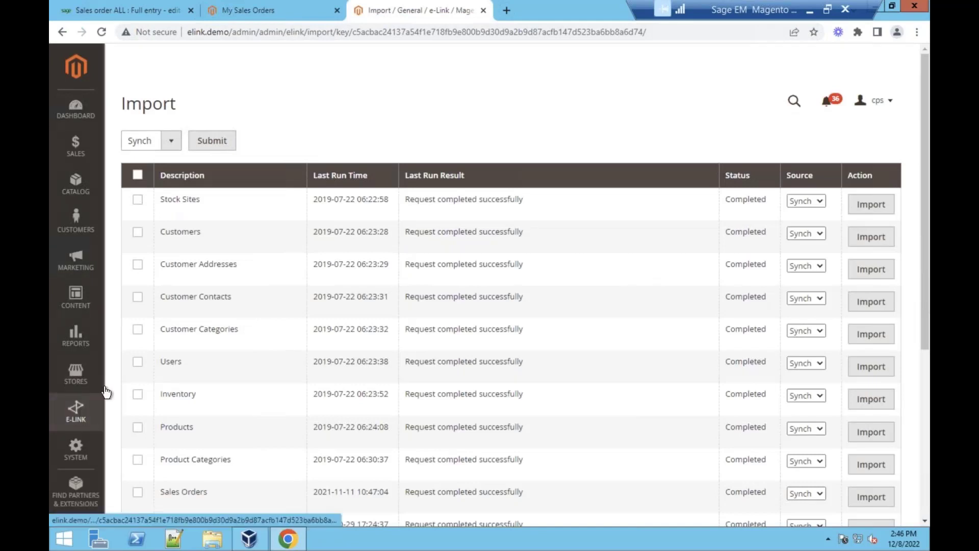
click(160, 179)
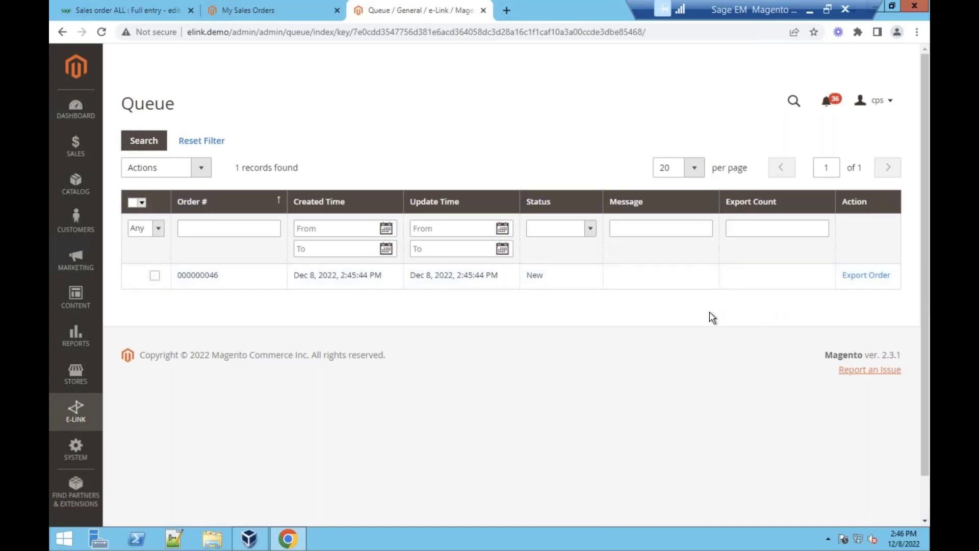
click(855, 275)
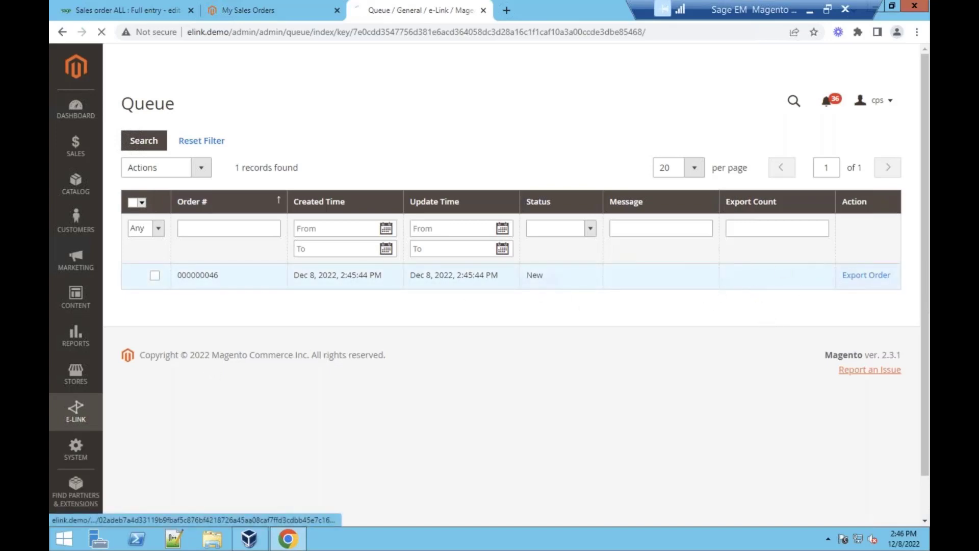
click(275, 14)
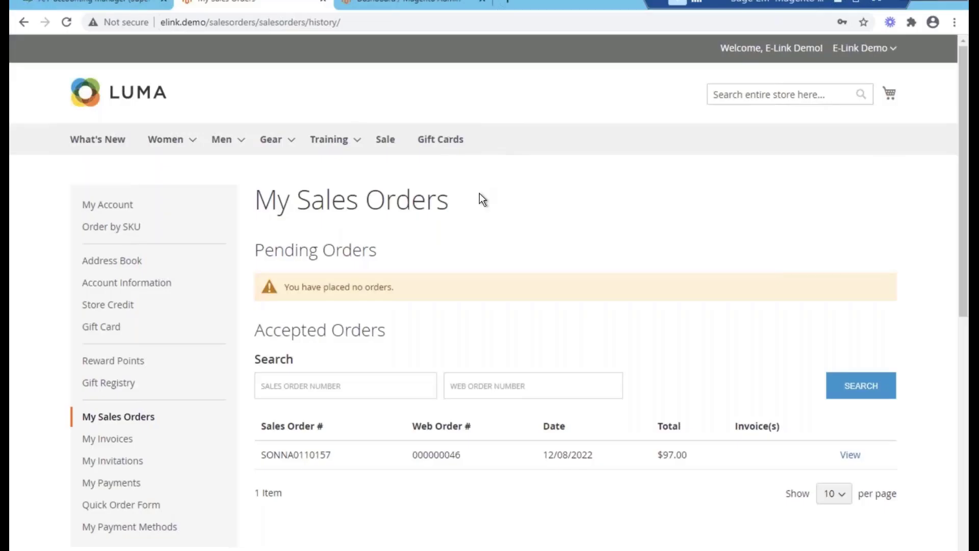
scroll(479, 198, down, 5)
scroll(479, 199, up, 3)
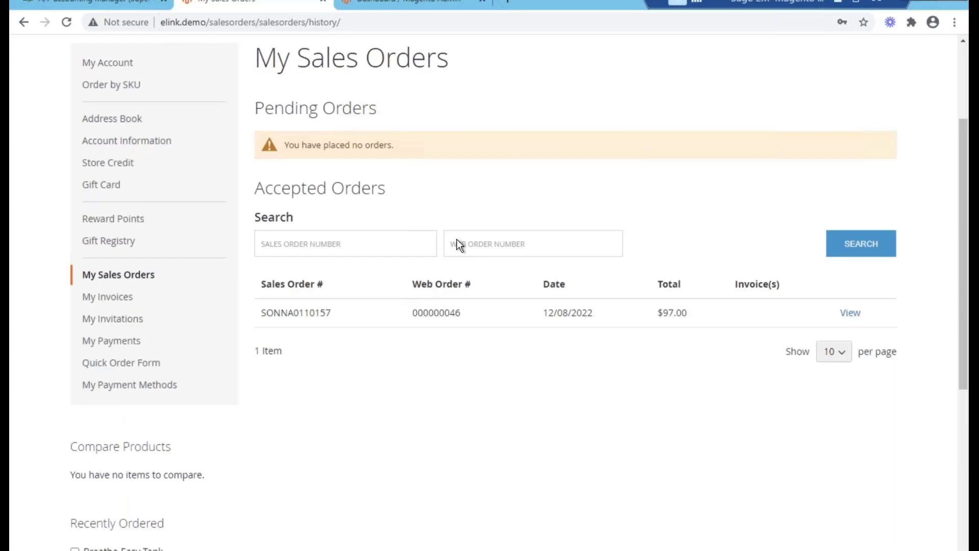
scroll(457, 239, up, 3)
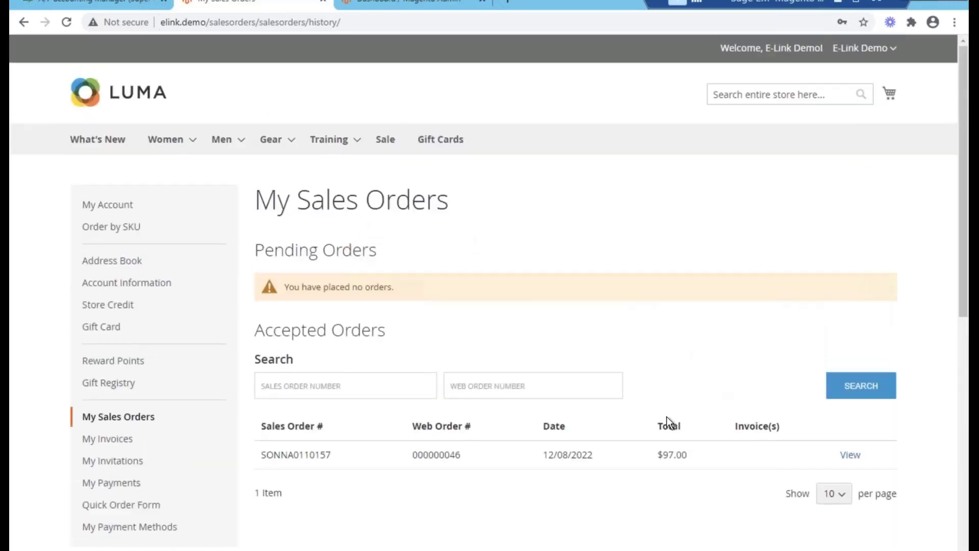
scroll(684, 416, down, 1)
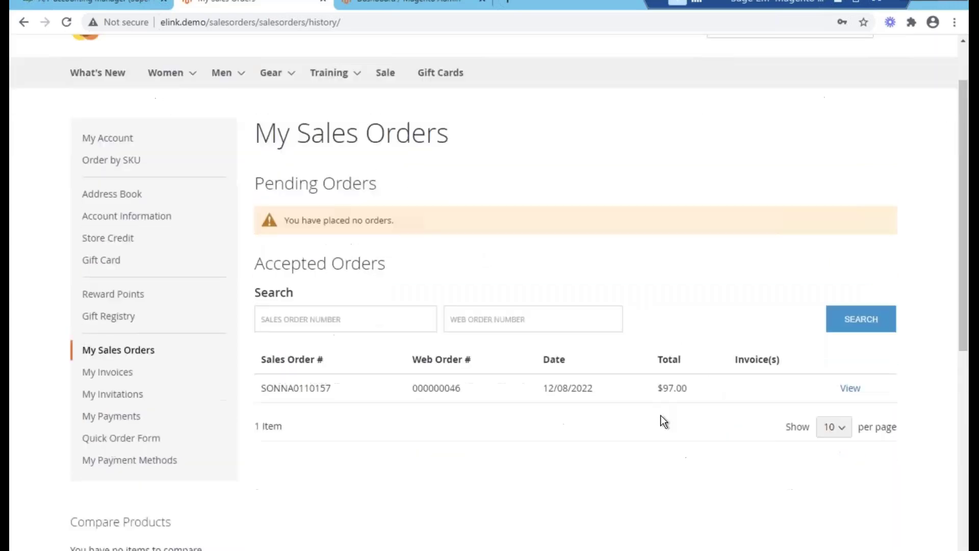
click(837, 388)
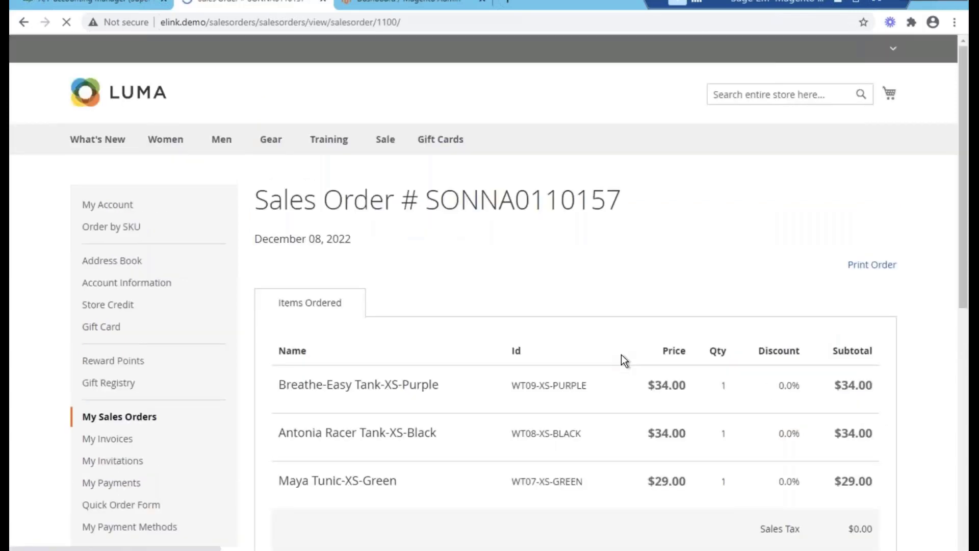
scroll(584, 243, down, 2)
drag(675, 280, 704, 342)
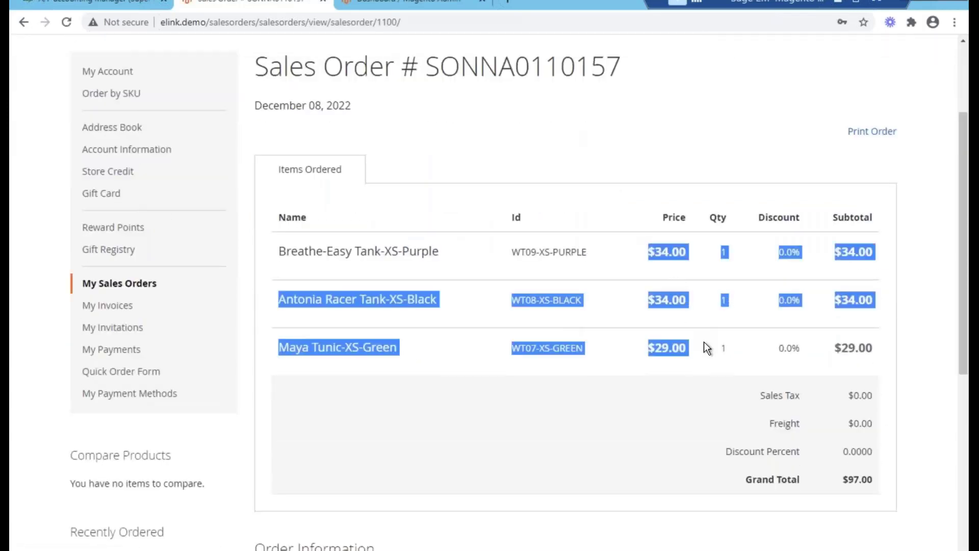
click(704, 341)
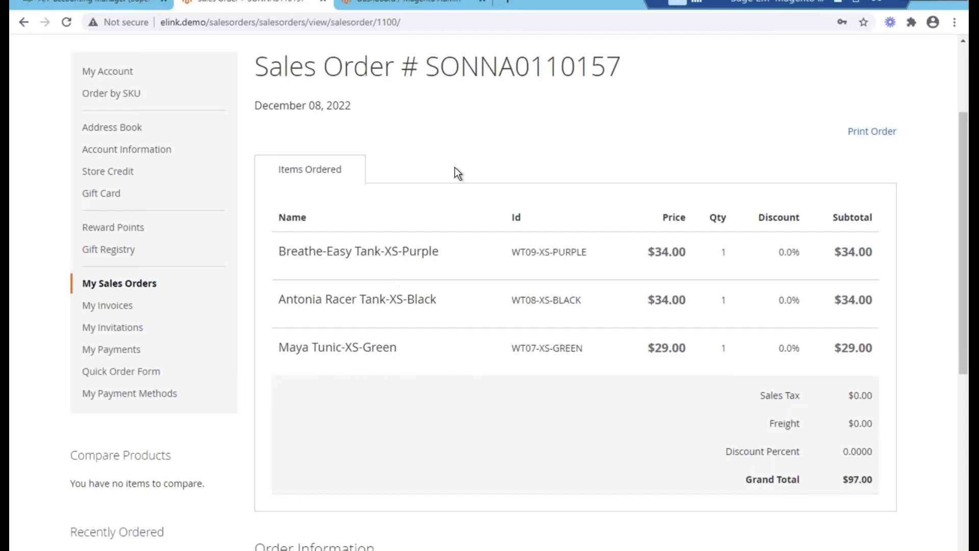
scroll(454, 170, up, 1)
scroll(459, 378, up, 1)
scroll(642, 310, down, 1)
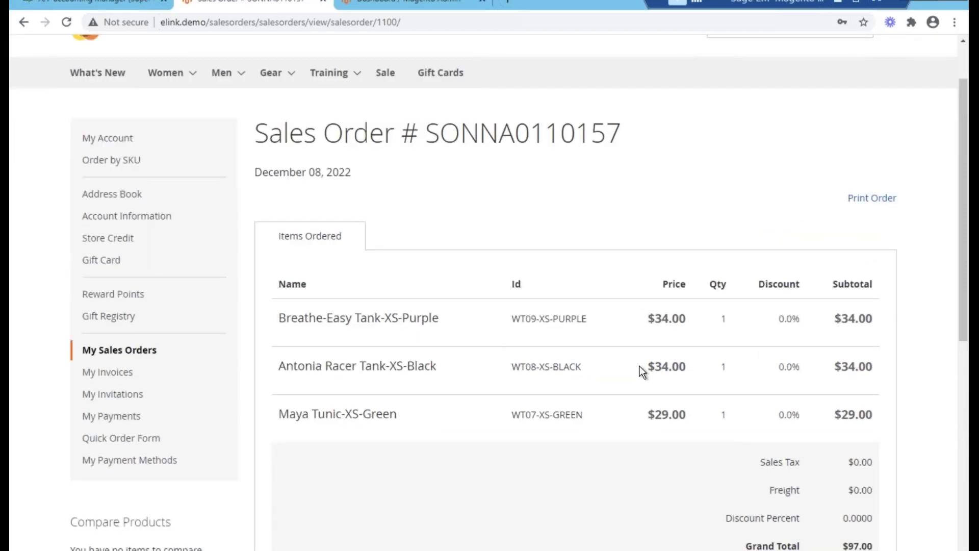
scroll(367, 245, up, 1)
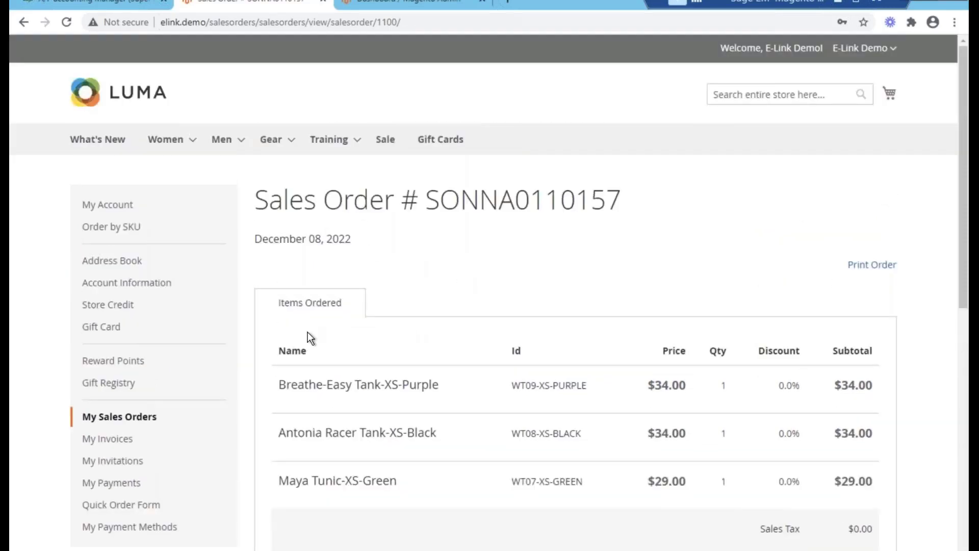
scroll(307, 331, down, 2)
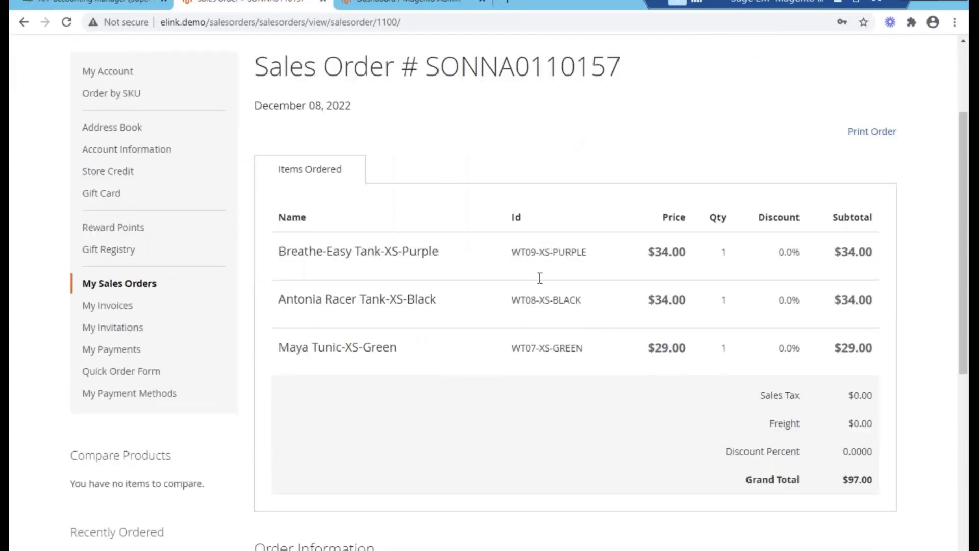
scroll(521, 320, up, 2)
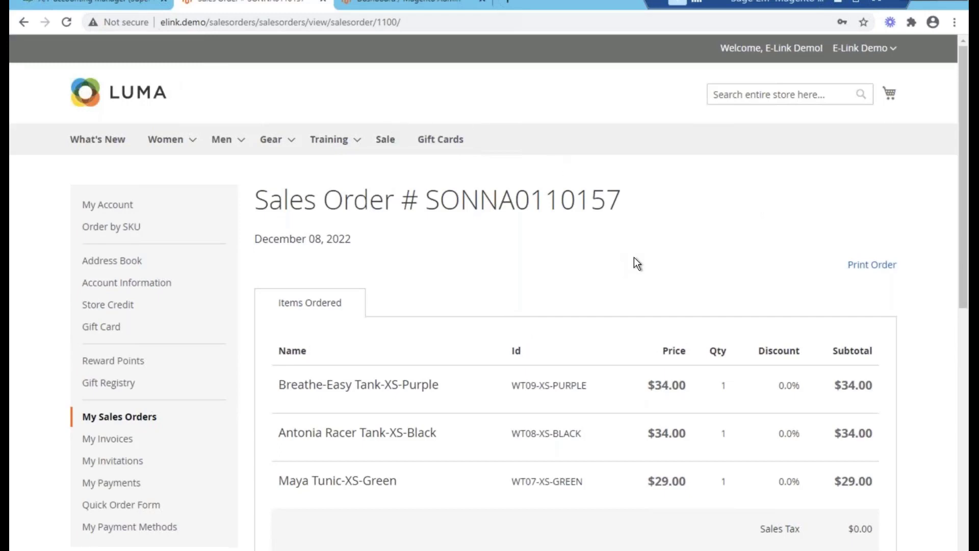
scroll(634, 257, down, 1)
drag(512, 318, 545, 314)
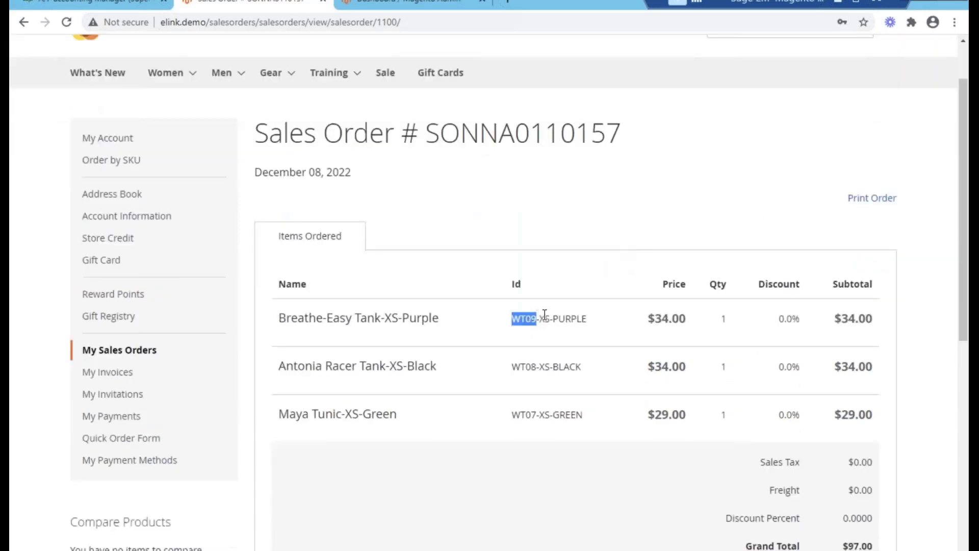
click(546, 314)
scroll(575, 415, down, 3)
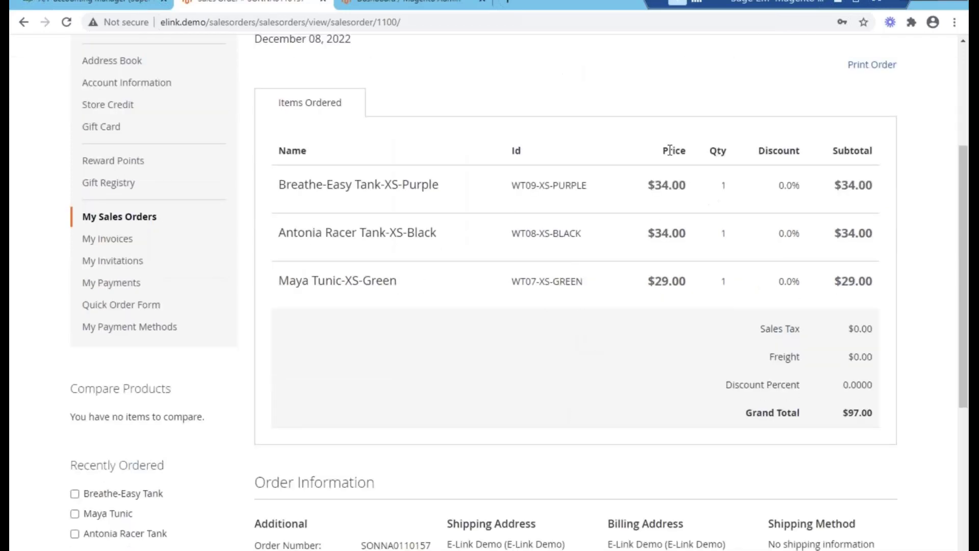
scroll(460, 320, up, 3)
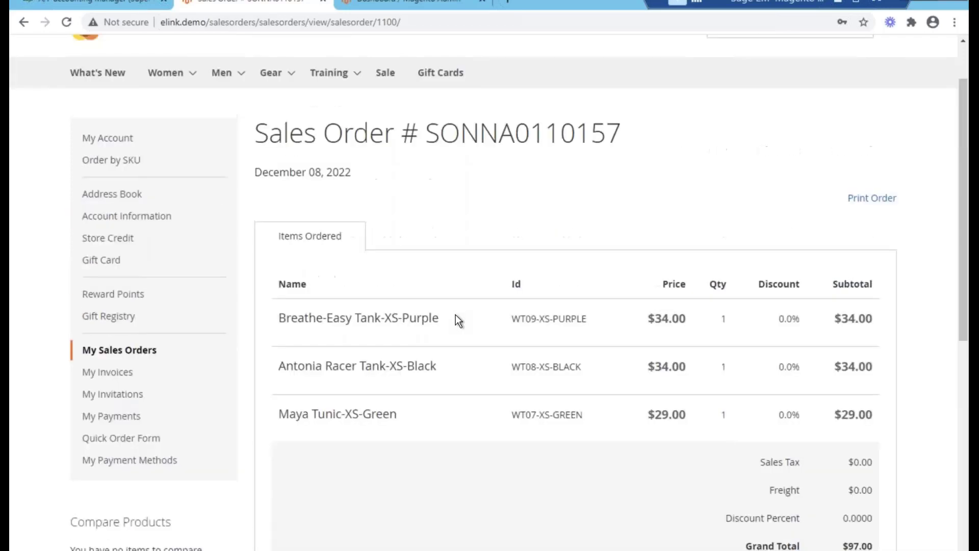
click(176, 352)
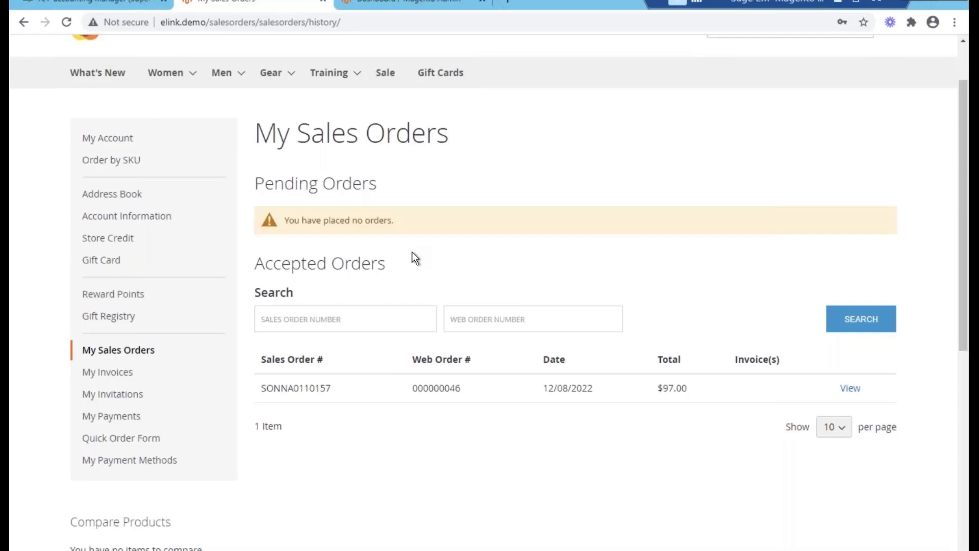
- Open order SONNA0110157 in Sales Orders via ALL Full entry, filtered to 12/08/22
click(113, 4)
click(499, 80)
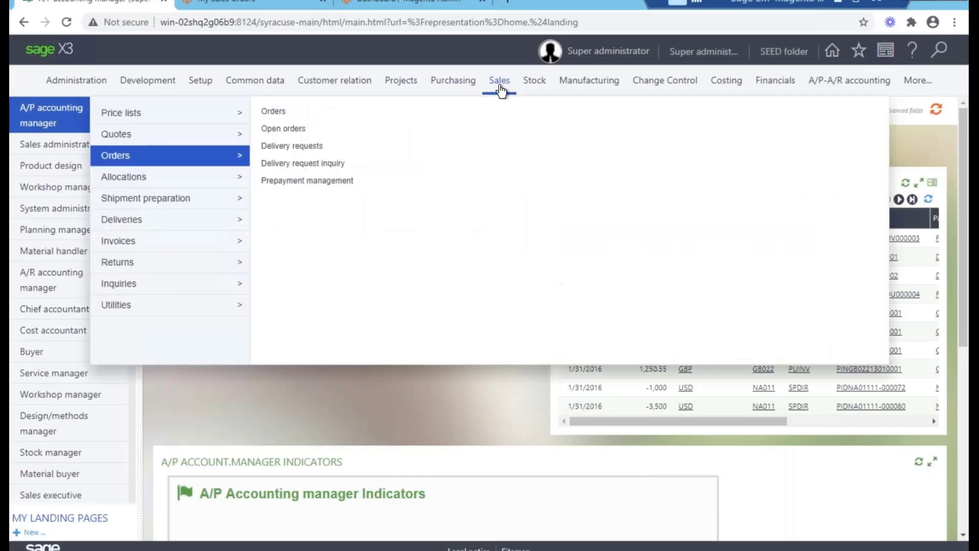
click(280, 110)
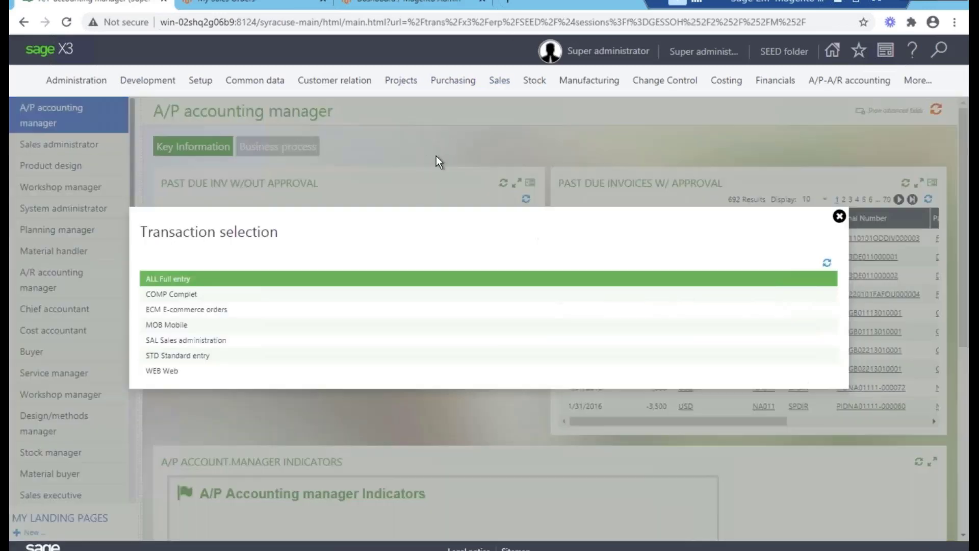
click(215, 280)
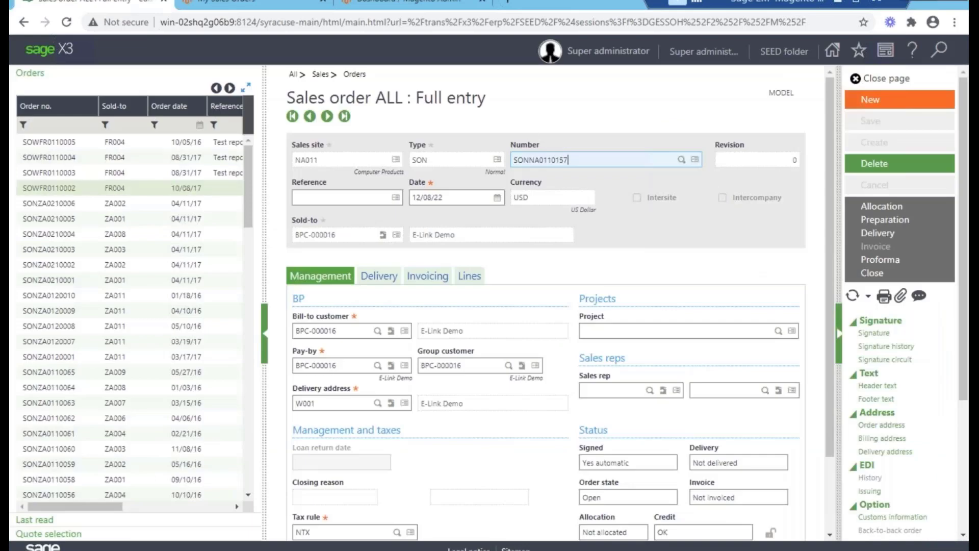
click(199, 124)
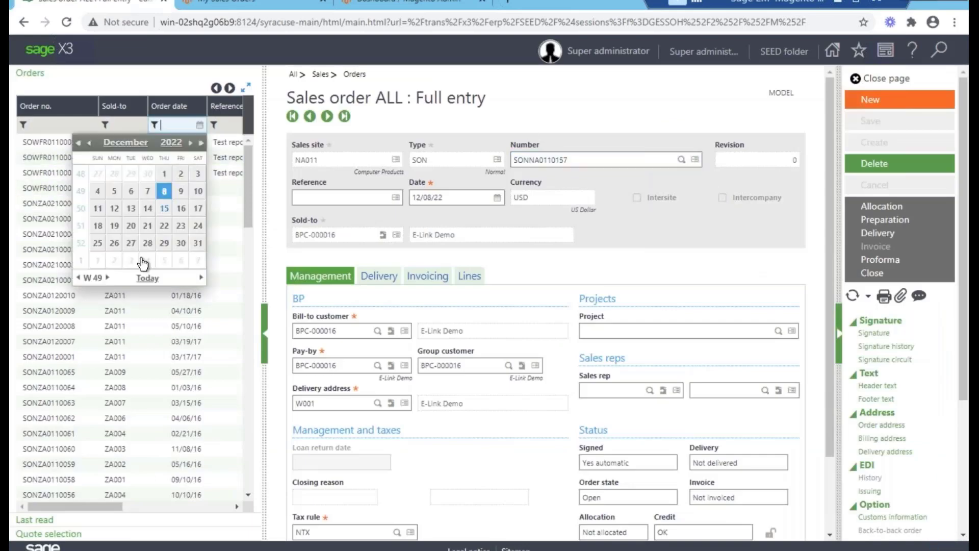
click(164, 190)
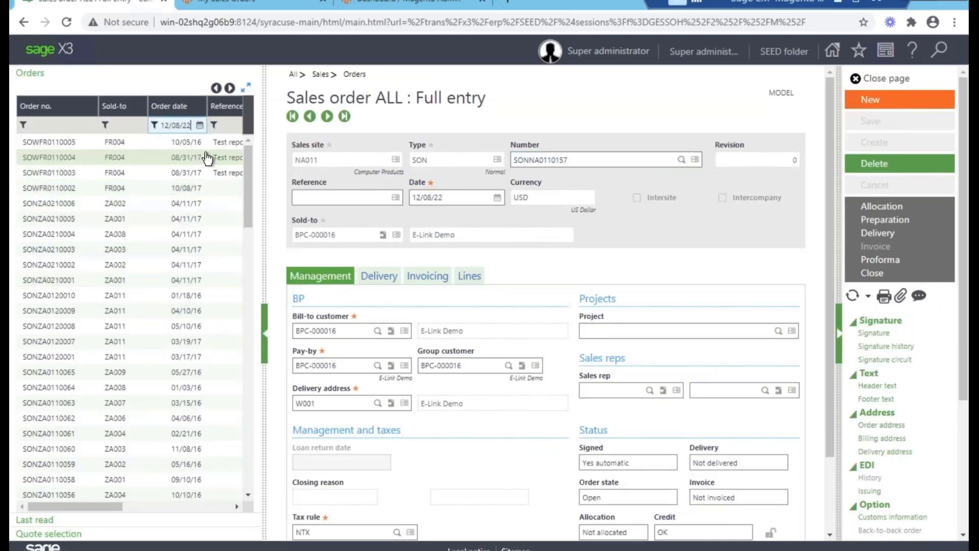
click(107, 145)
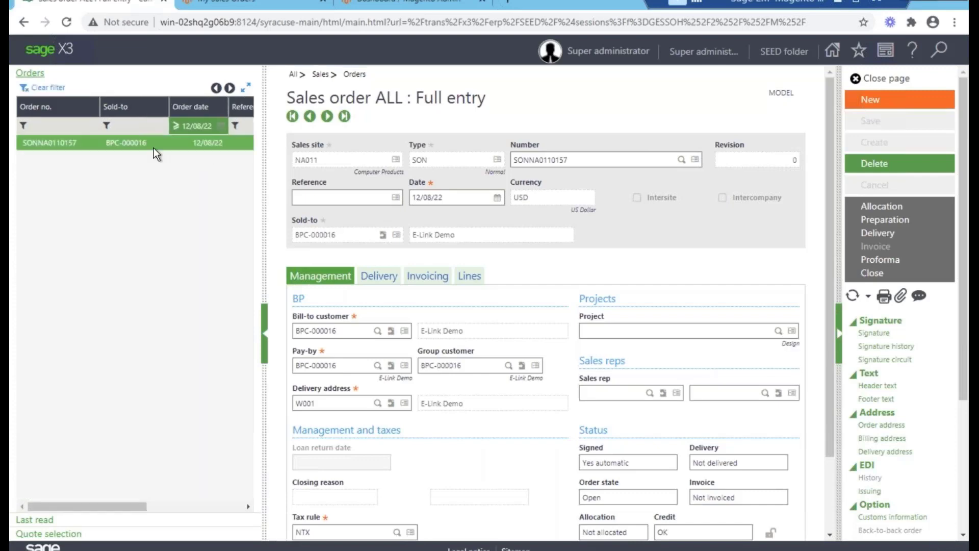
- Compare the order with the storefront list and review its product lines and management details
click(220, 2)
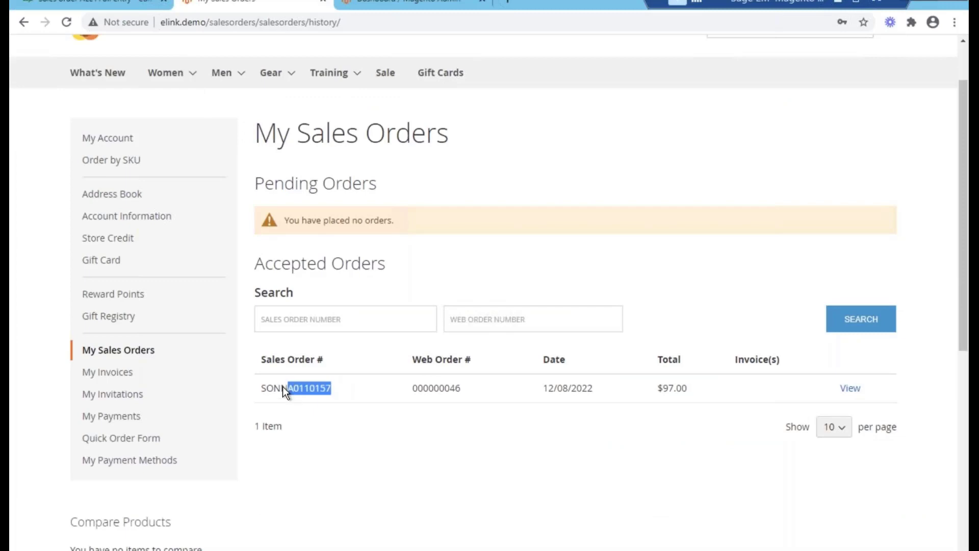
click(106, 3)
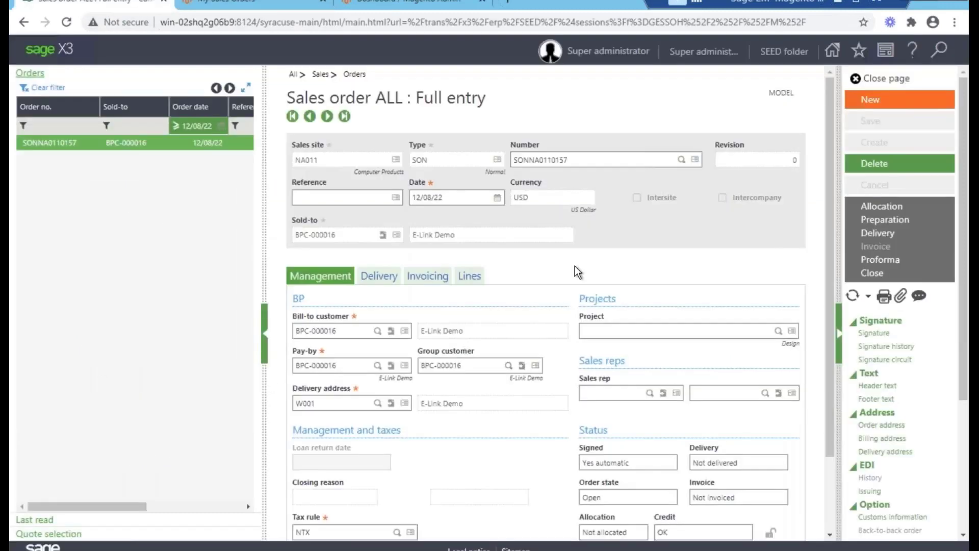
click(480, 276)
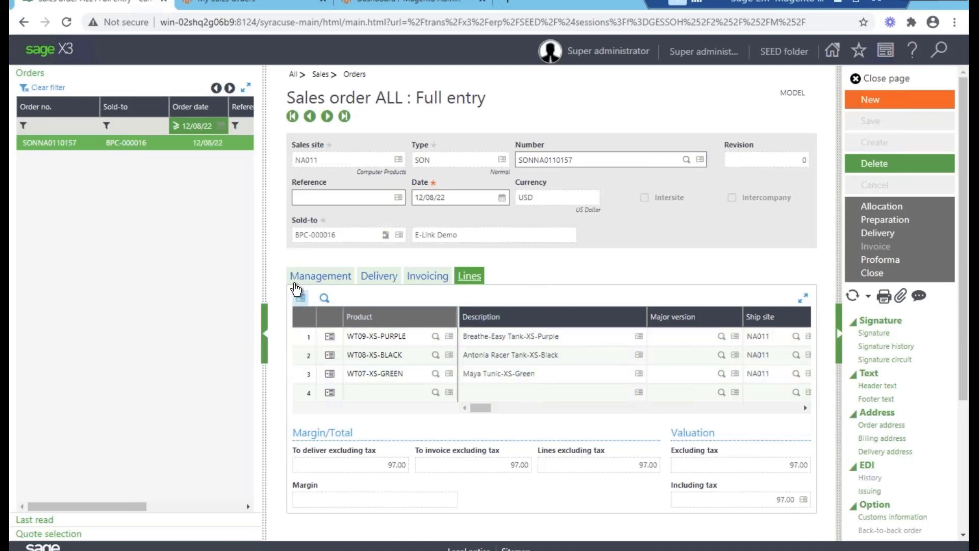
click(316, 275)
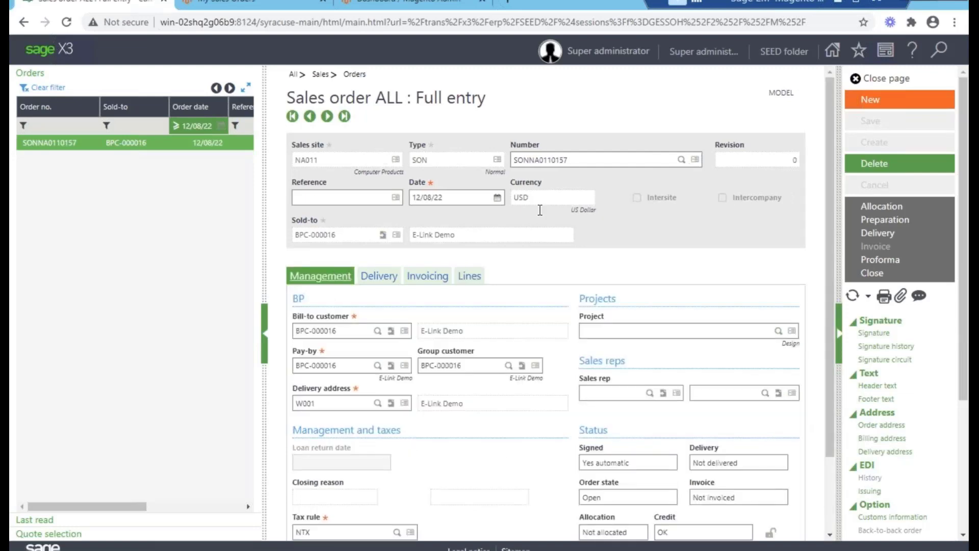
scroll(525, 401, down, 1)
scroll(525, 401, up, 1)
scroll(956, 490, down, 3)
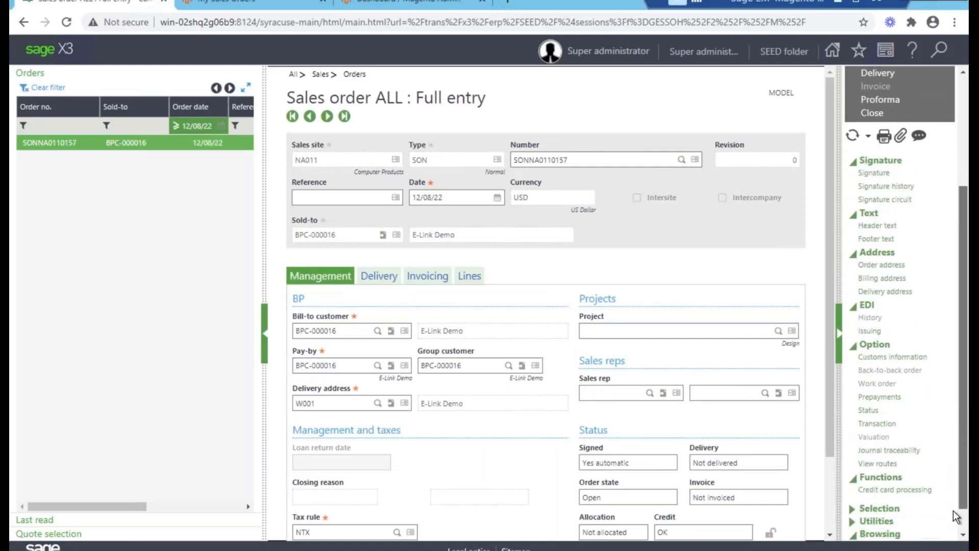
scroll(957, 510, down, 1)
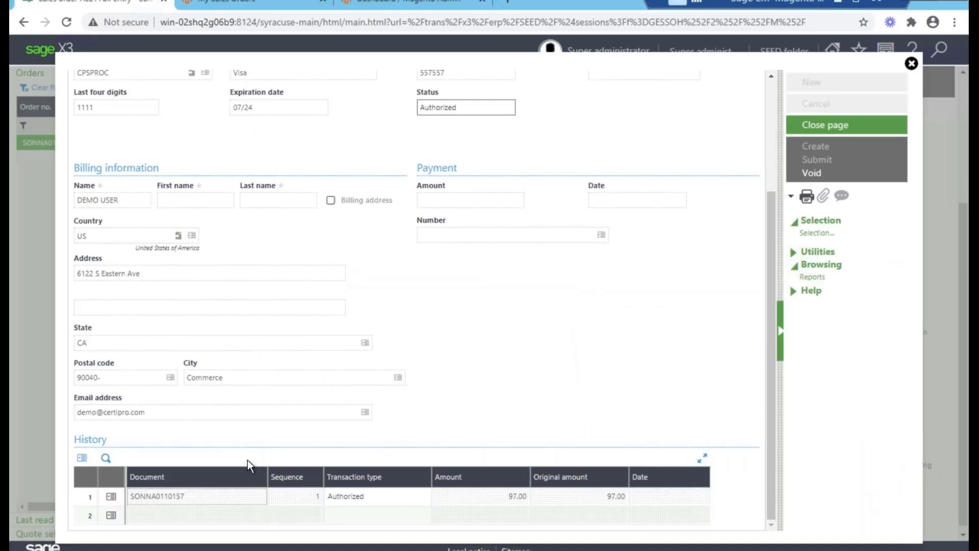
click(357, 495)
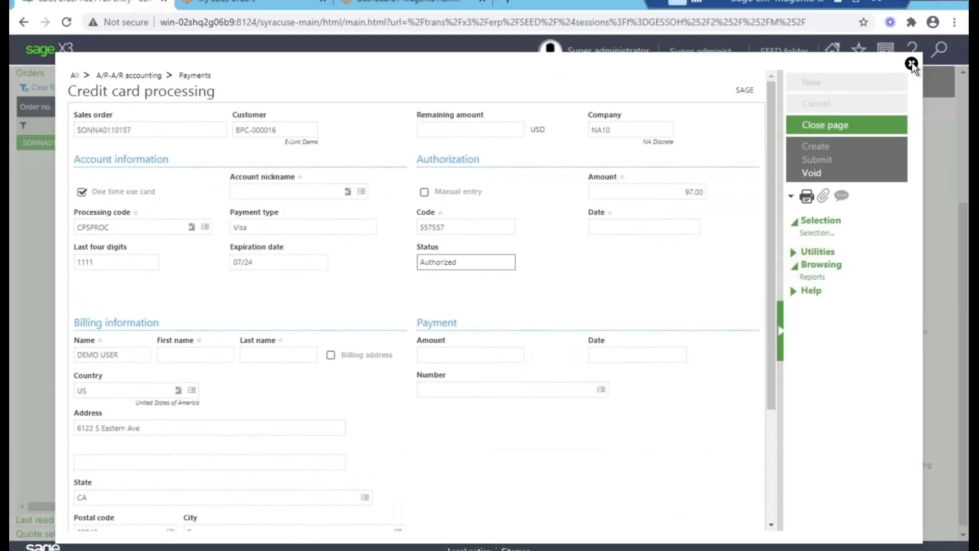
click(806, 176)
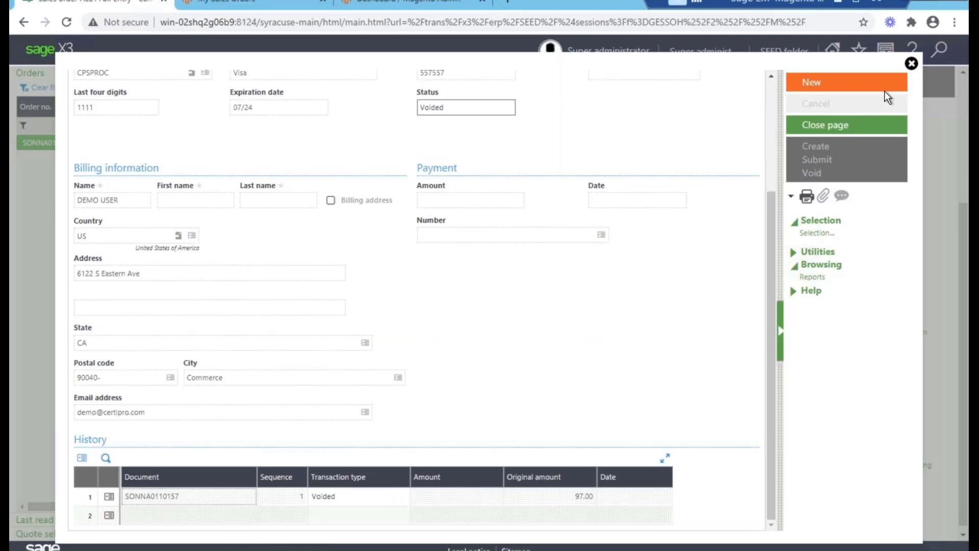
click(824, 125)
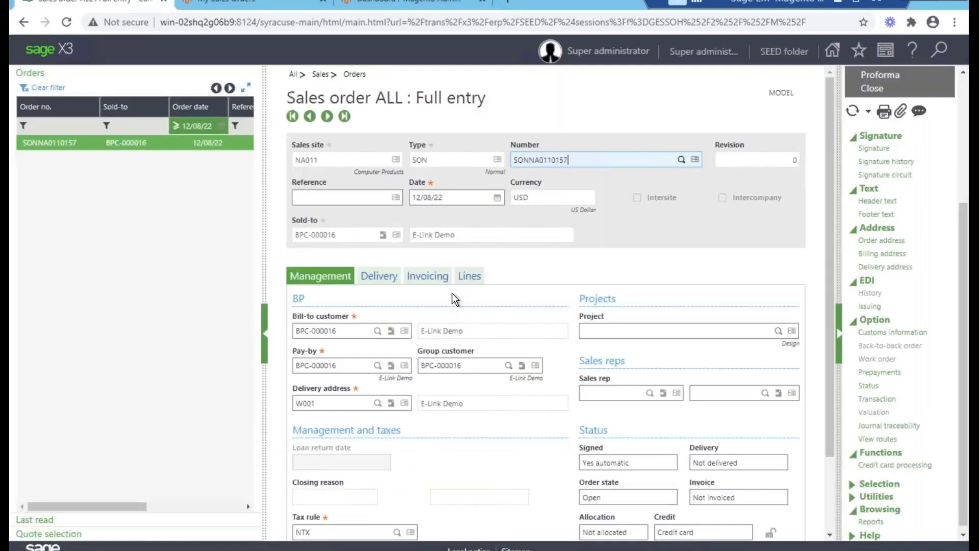
click(473, 277)
- Set the payment term to NET30, save the order, and create delivery SHPNA0110083
click(439, 279)
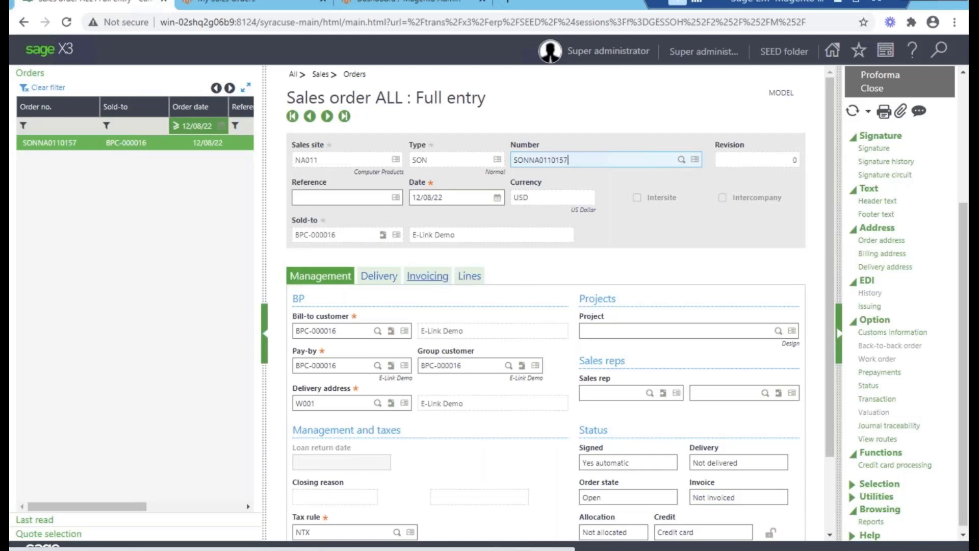
click(645, 331)
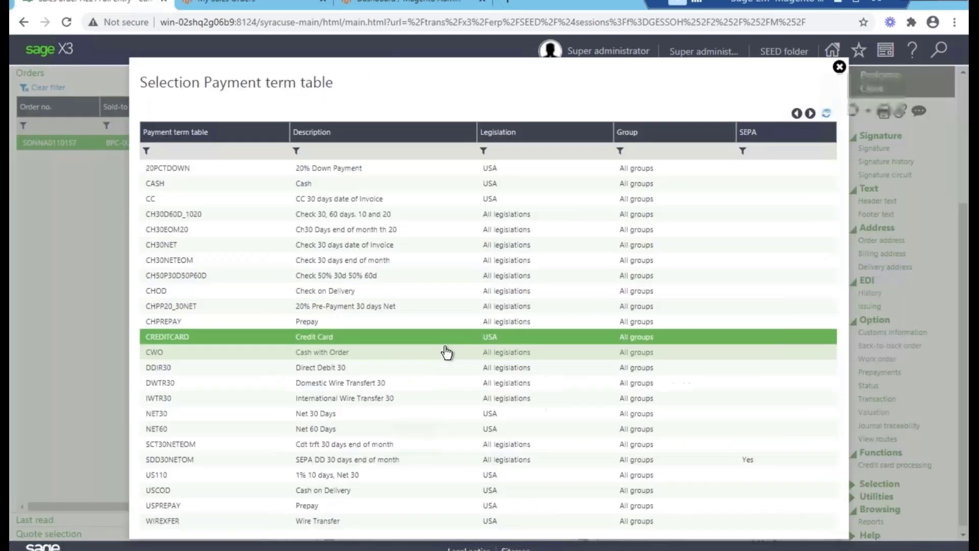
click(256, 414)
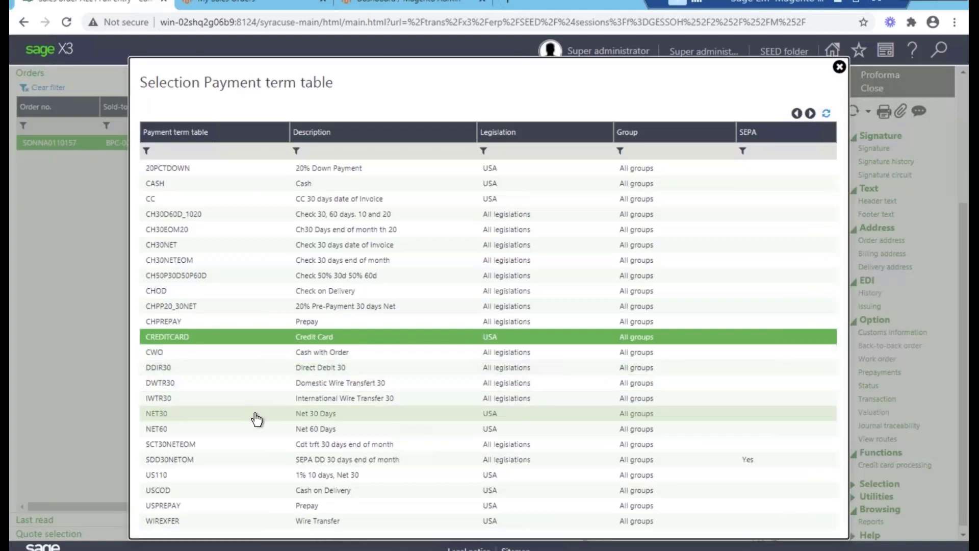
scroll(940, 194, up, 3)
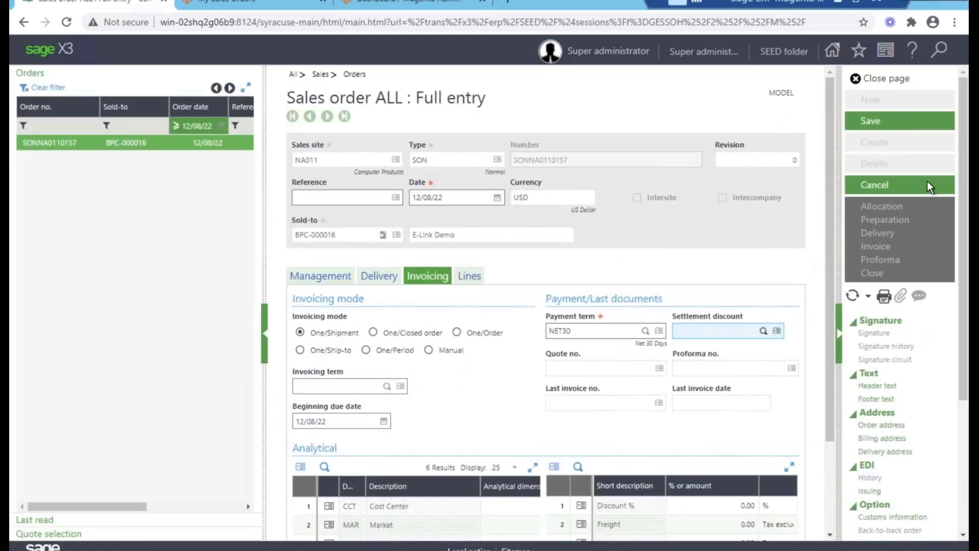
click(907, 132)
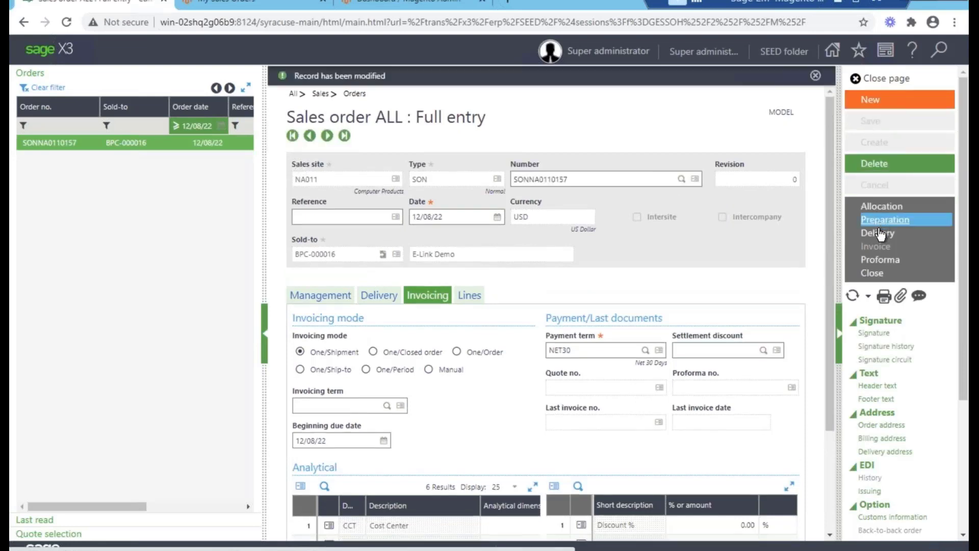
click(879, 235)
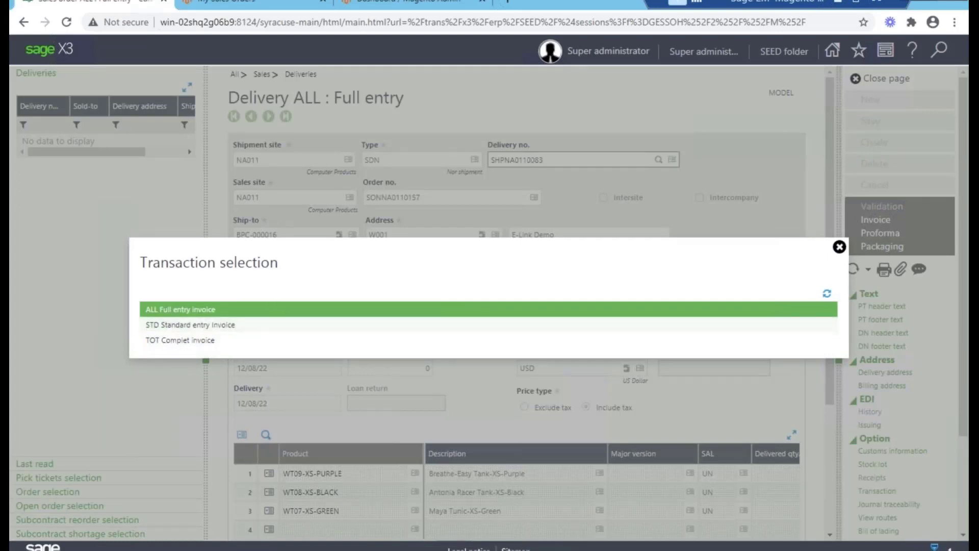
- Create invoice INV000030 from the delivery by full entry, post it, and close back to the order
key(Return)
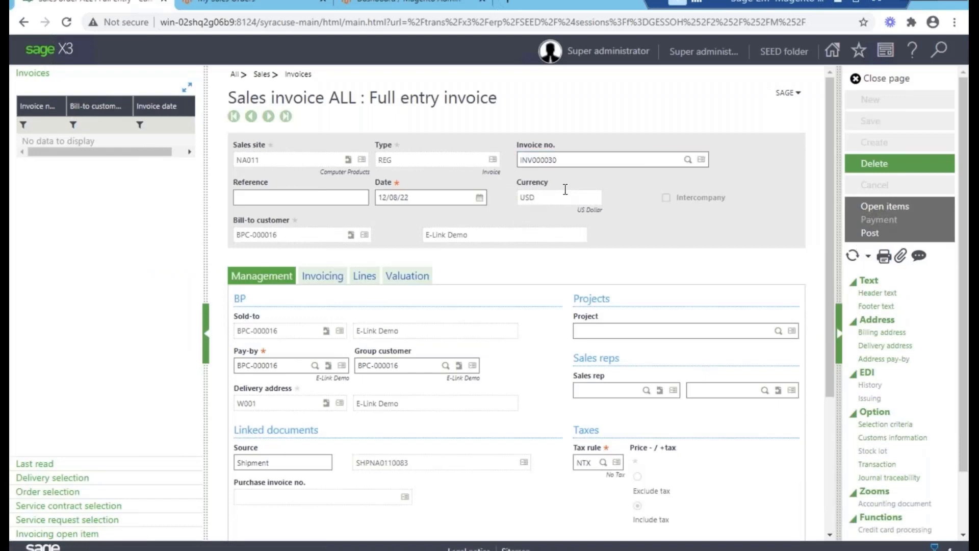
click(870, 232)
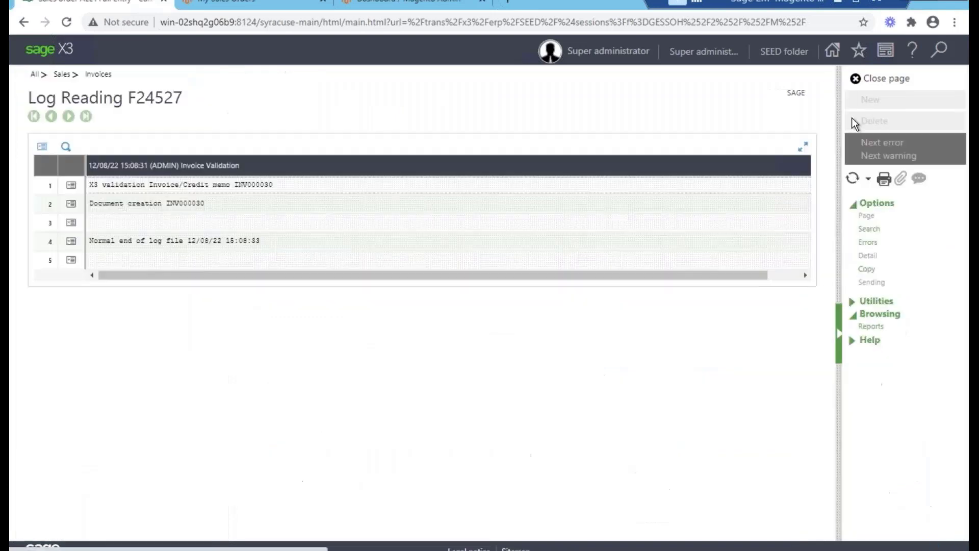
click(876, 81)
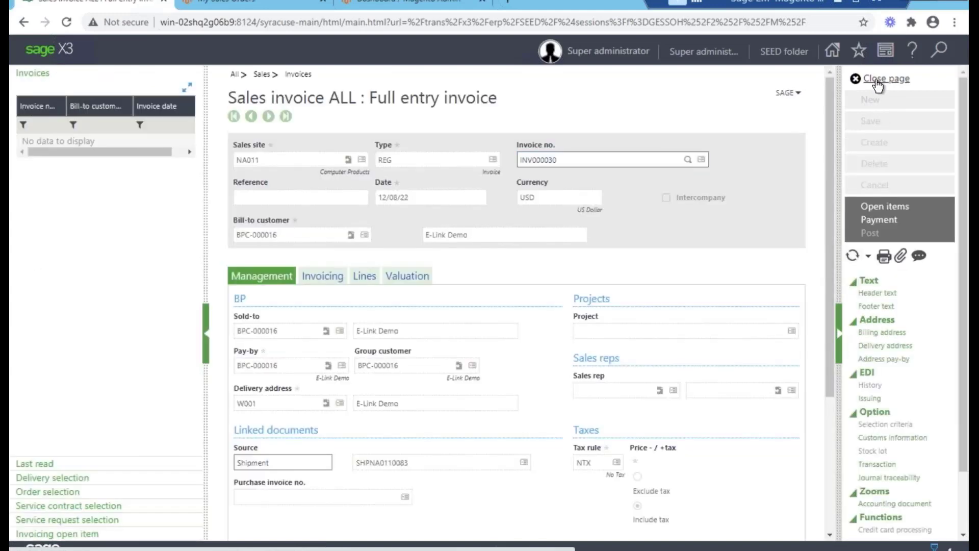
click(876, 81)
click(876, 81)
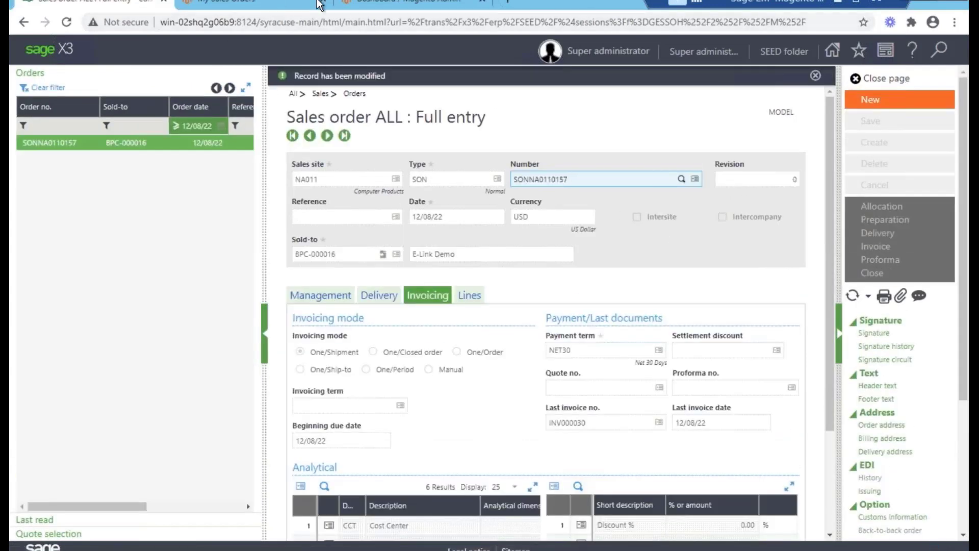
click(371, 6)
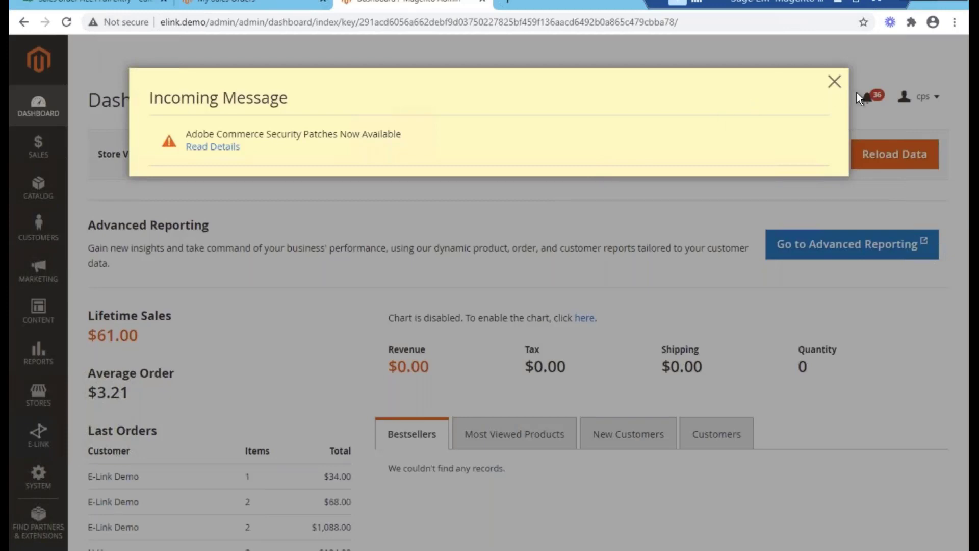
- Run the e-Link import of sales orders with Deliveries, Invoices and Packages also ticked
click(835, 82)
click(38, 433)
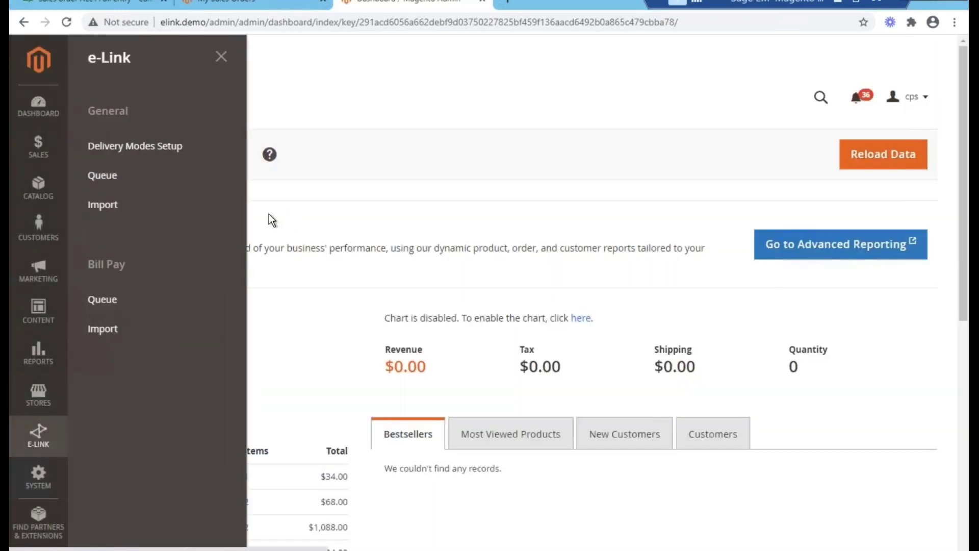
click(127, 212)
click(106, 424)
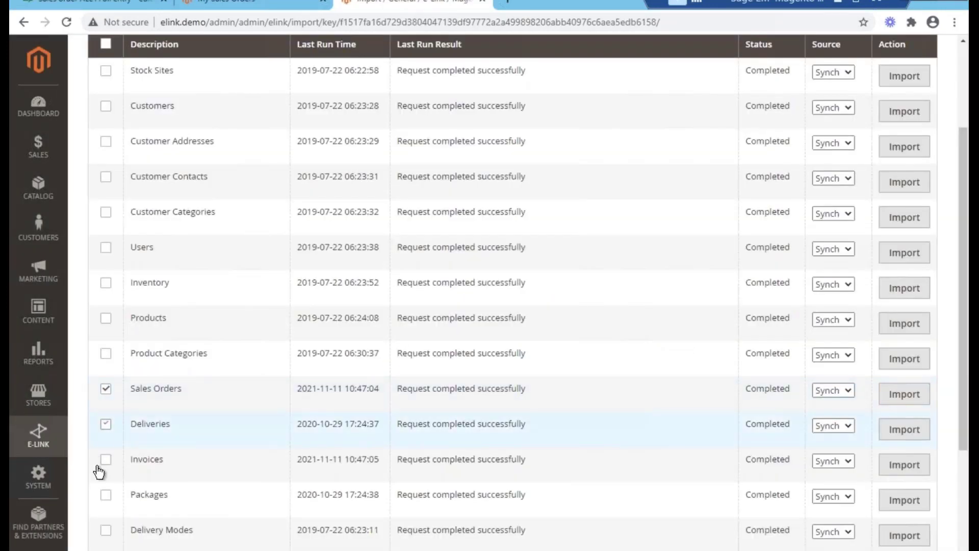
click(106, 459)
click(106, 495)
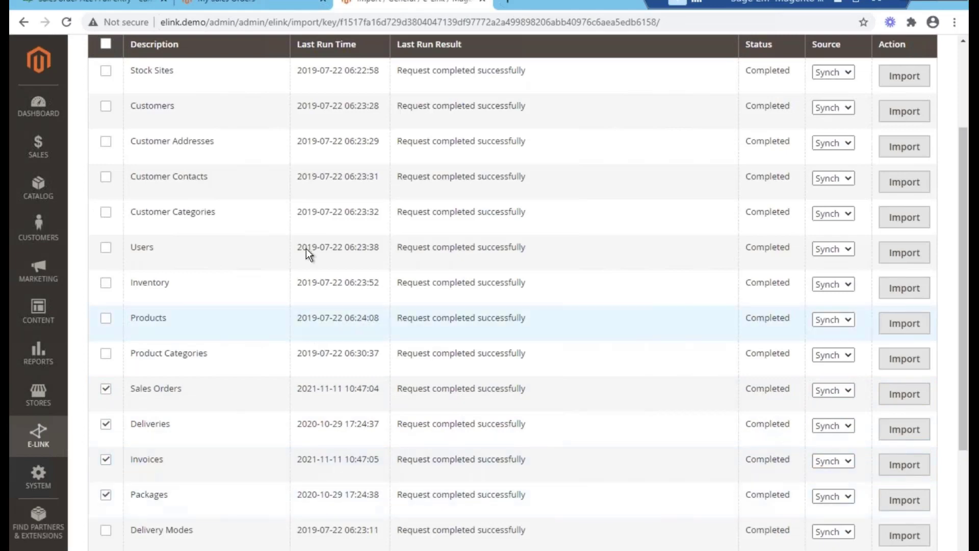
scroll(275, 153, up, 3)
scroll(243, 223, down, 1)
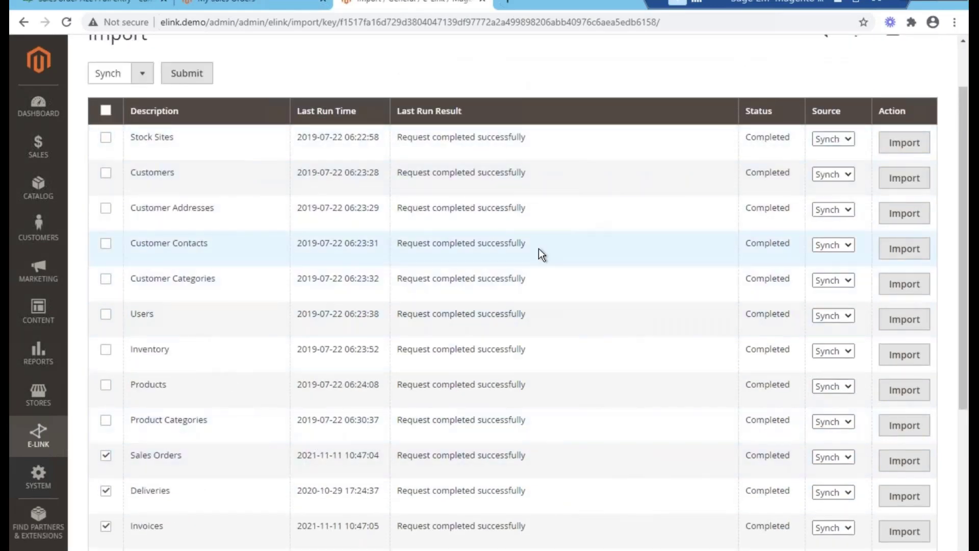
scroll(268, 229, up, 1)
click(199, 147)
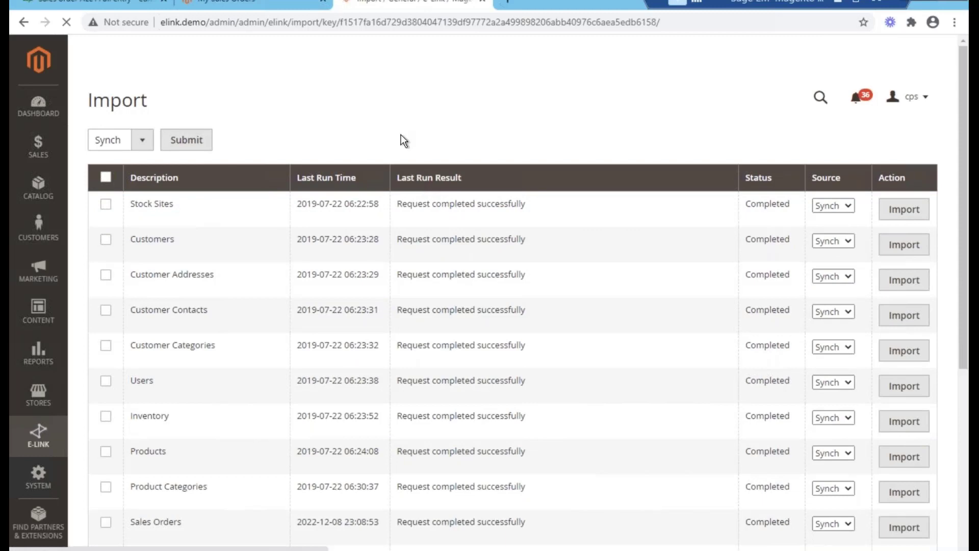
click(260, 5)
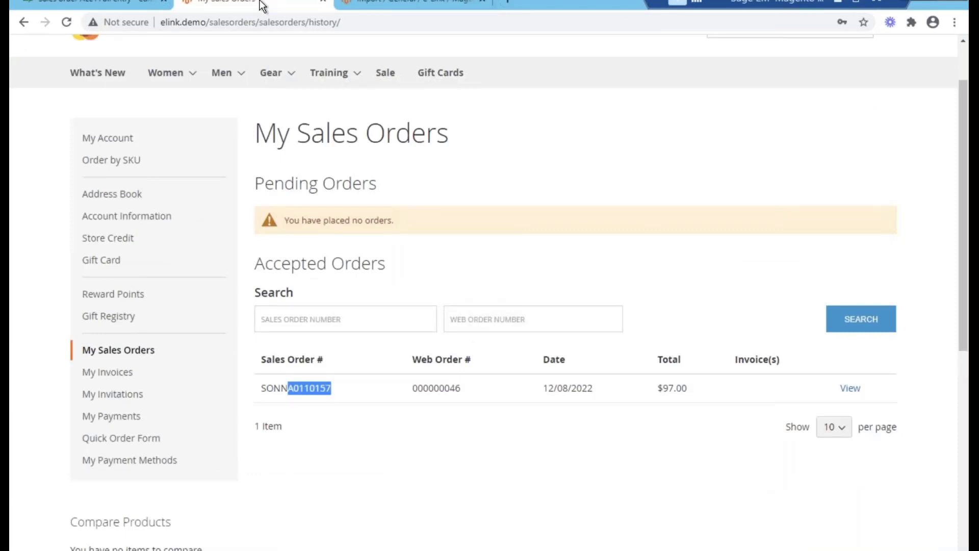
- Reload My Sales Orders so invoice INV000030 appears, and copy the invoice number
click(250, 22)
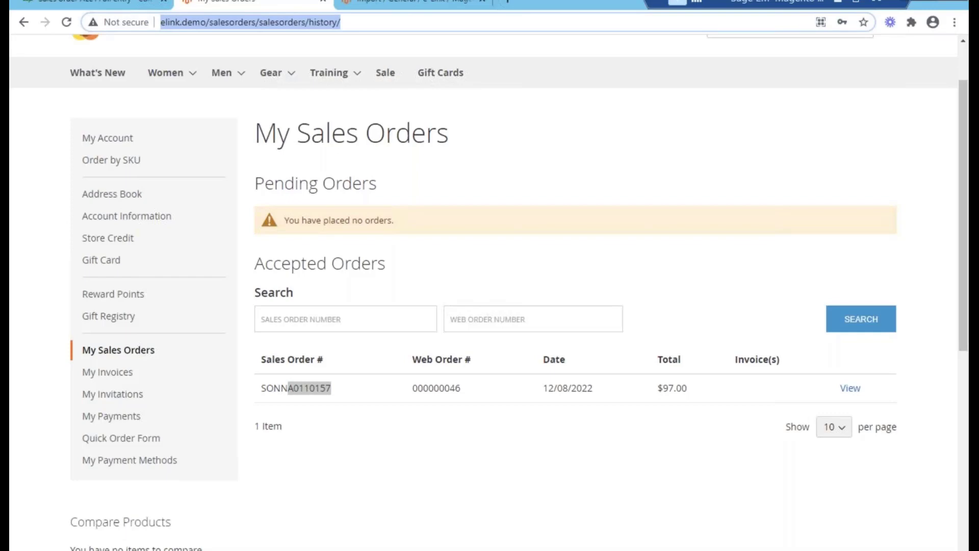
key(Return)
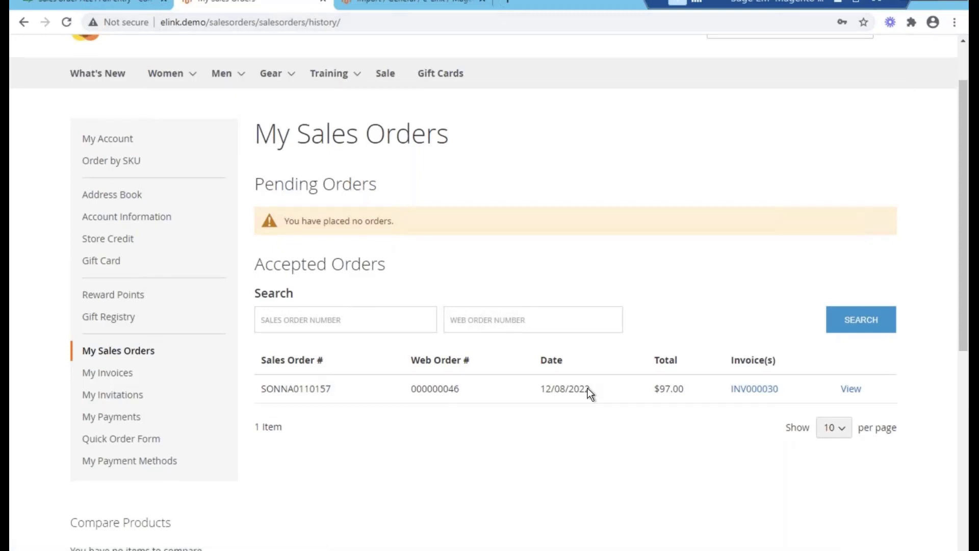
drag(783, 392, 716, 394)
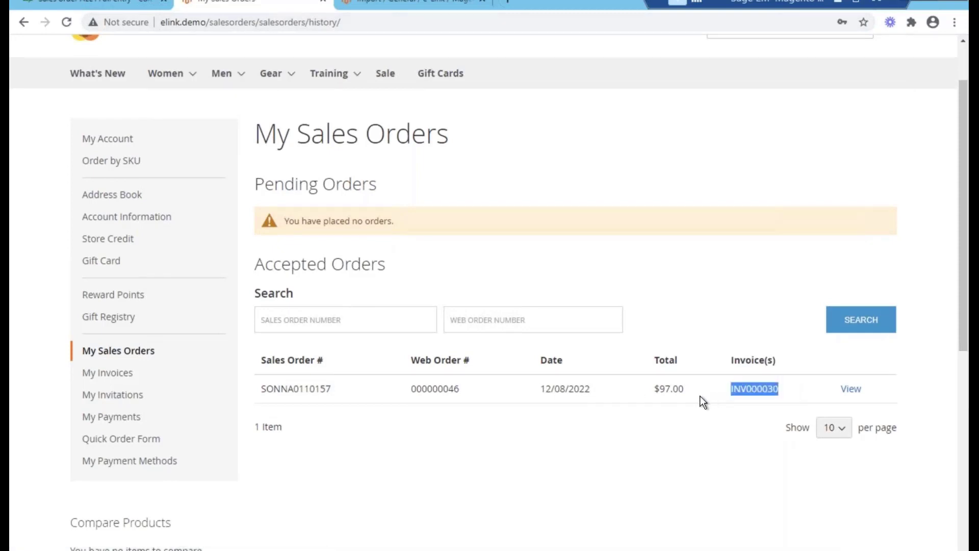
- Review the details of sales order SONNA0110157
click(850, 390)
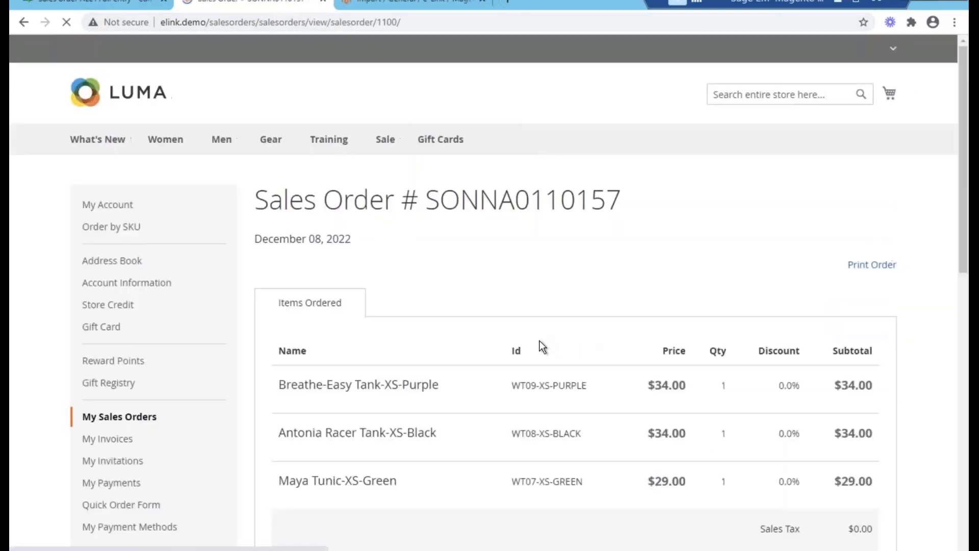
scroll(539, 339, down, 5)
scroll(543, 336, down, 1)
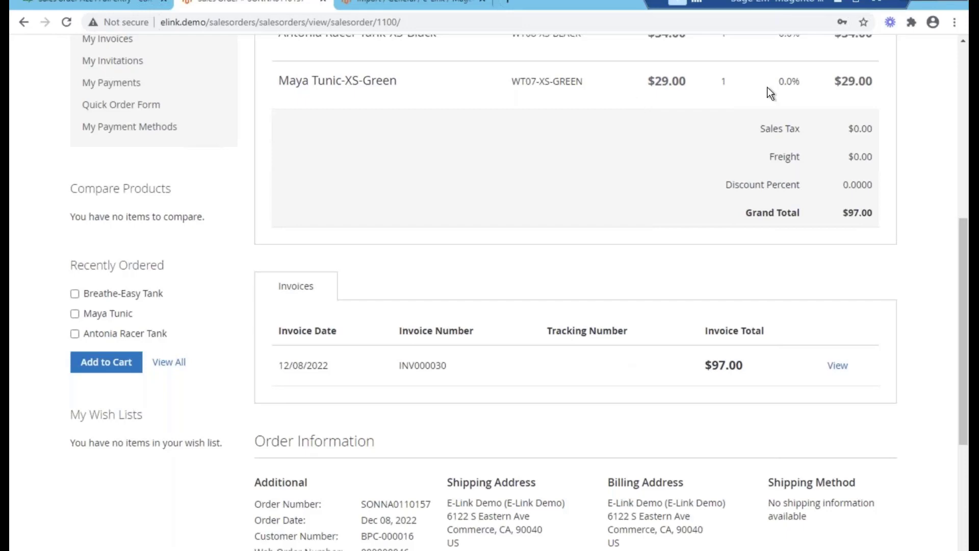
scroll(667, 176, up, 1)
scroll(762, 163, down, 1)
scroll(479, 311, up, 5)
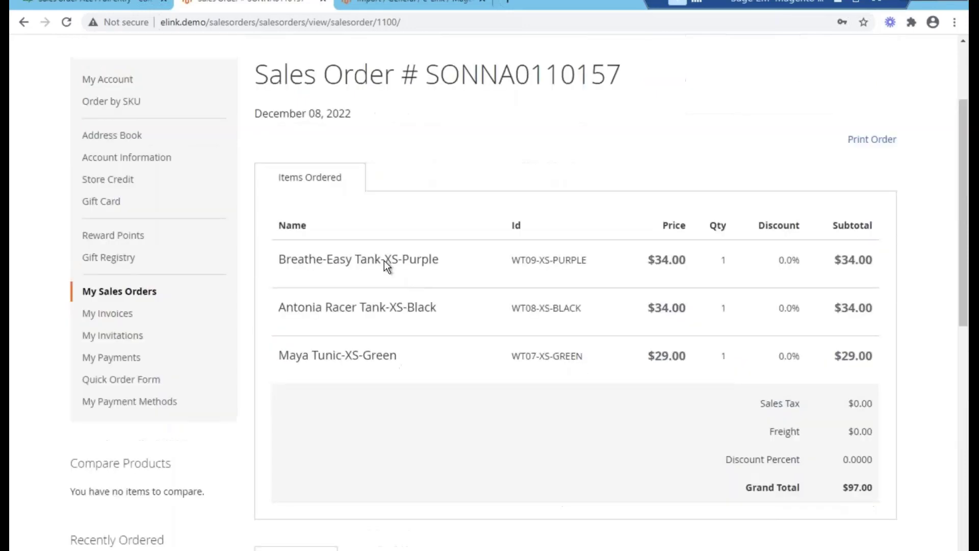
- Go to My Invoices and start filtering the list by invoice number
click(119, 313)
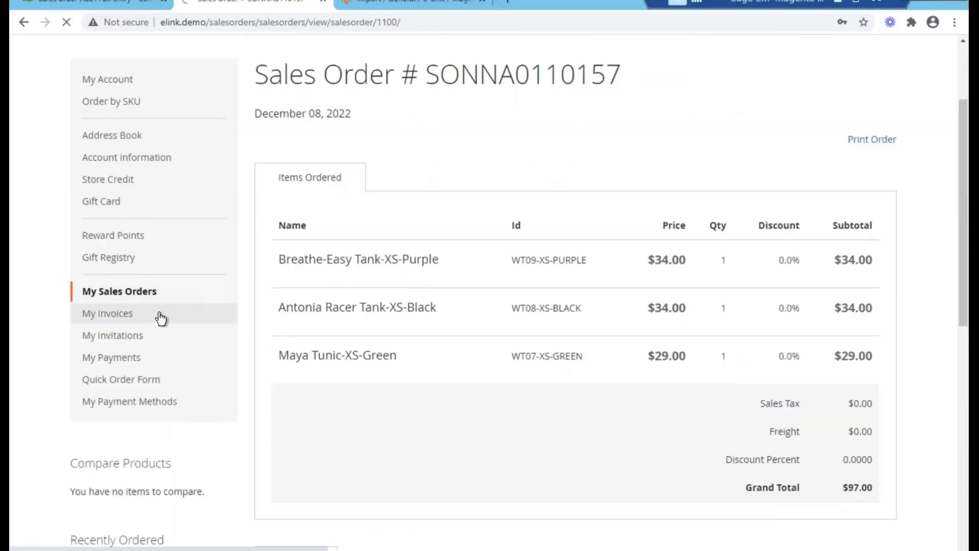
scroll(402, 255, down, 1)
click(306, 222)
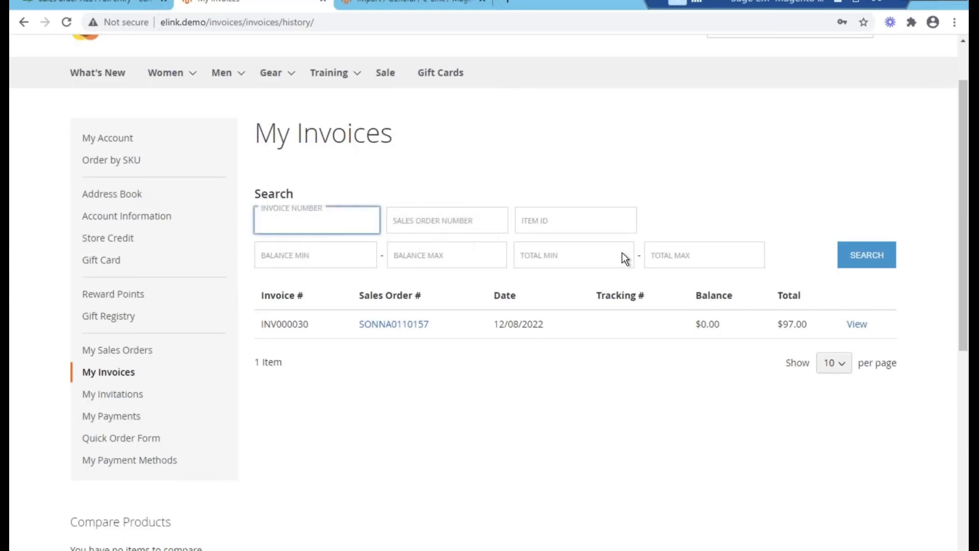
- Filter the invoices by the pasted number and open invoice INV000030
click(551, 225)
key(ctrl+v)
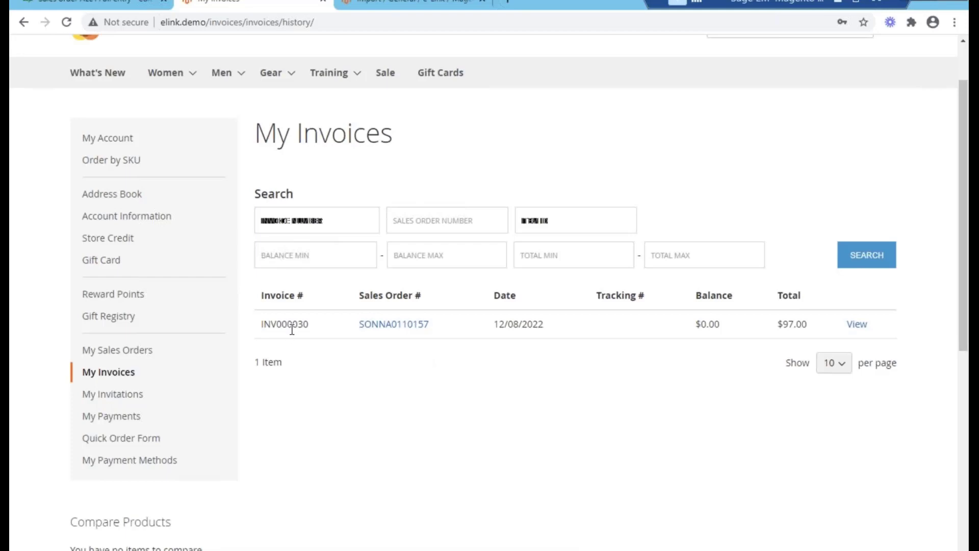
click(856, 324)
scroll(457, 244, down, 8)
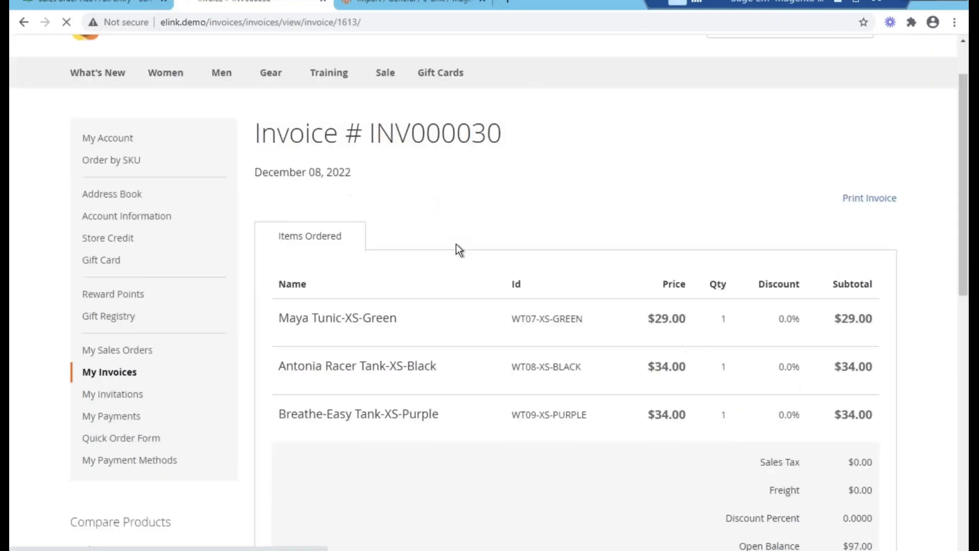
scroll(510, 204, up, 5)
scroll(344, 374, down, 5)
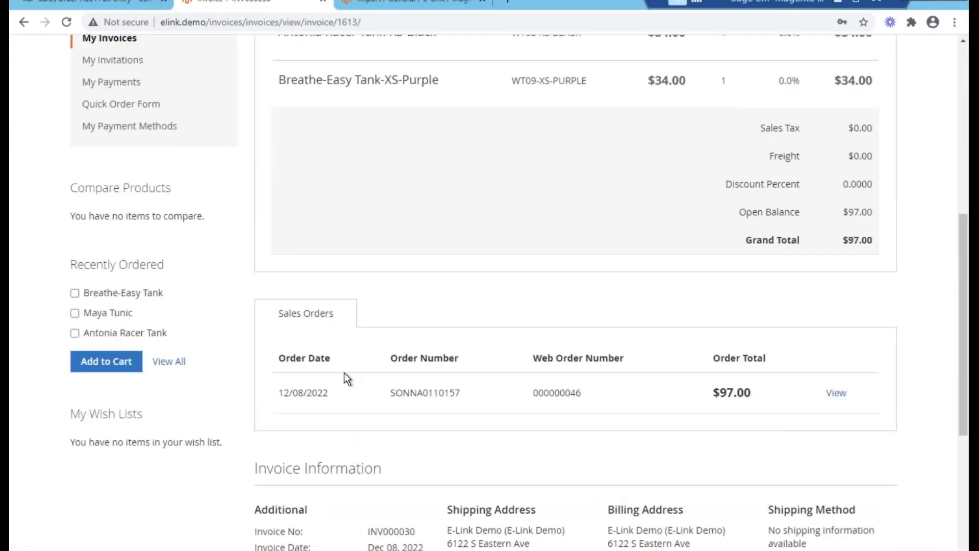
scroll(598, 177, up, 7)
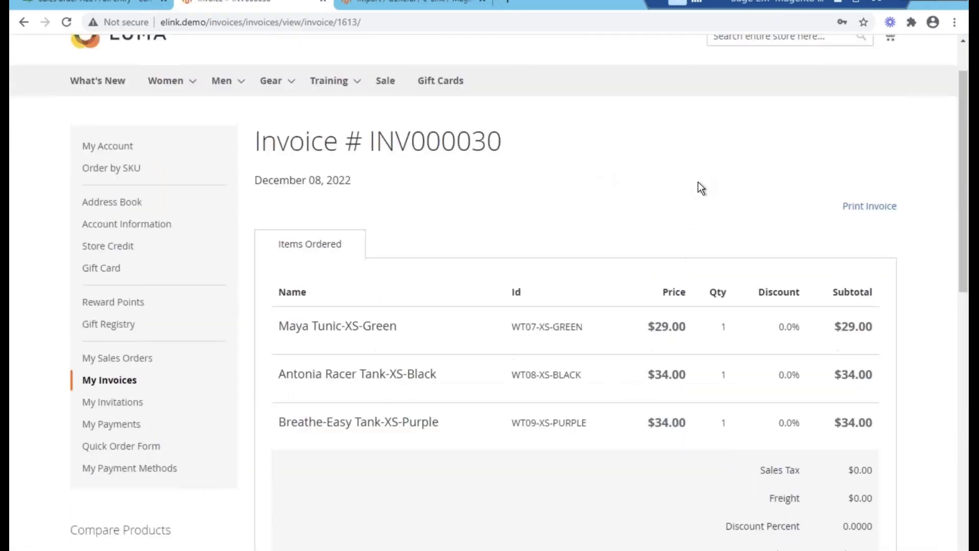
- Print invoice INV000030, then close the print dialog and the printable tab
click(869, 206)
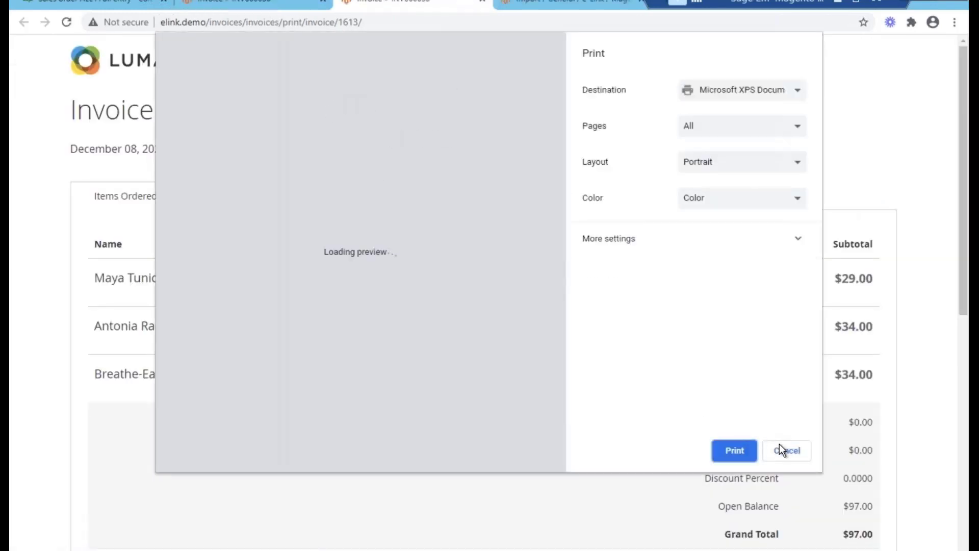
click(781, 446)
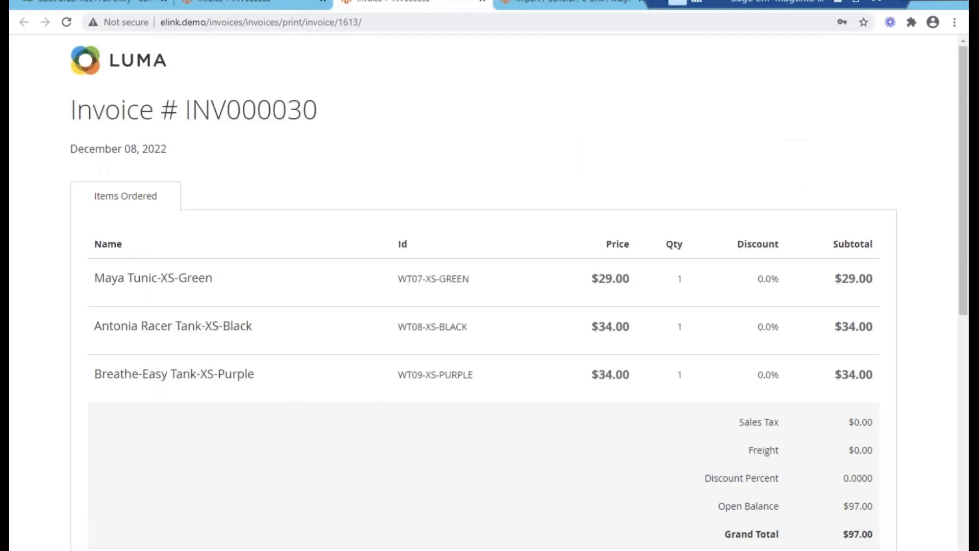
click(483, 2)
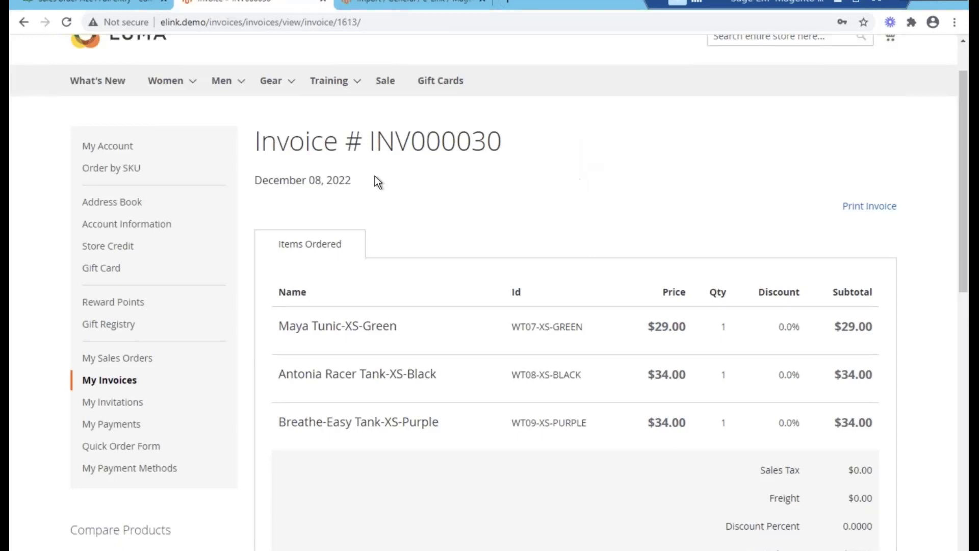
scroll(158, 393, down, 1)
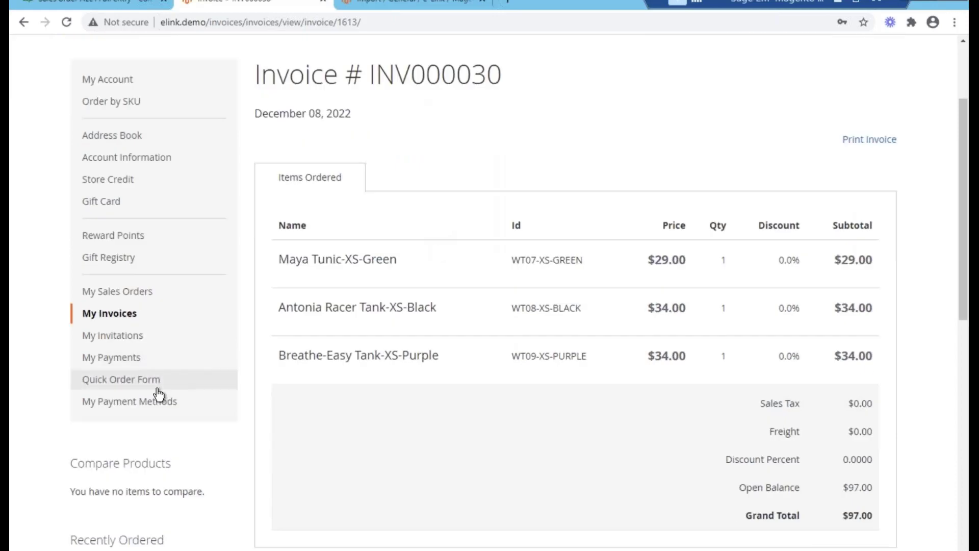
click(135, 358)
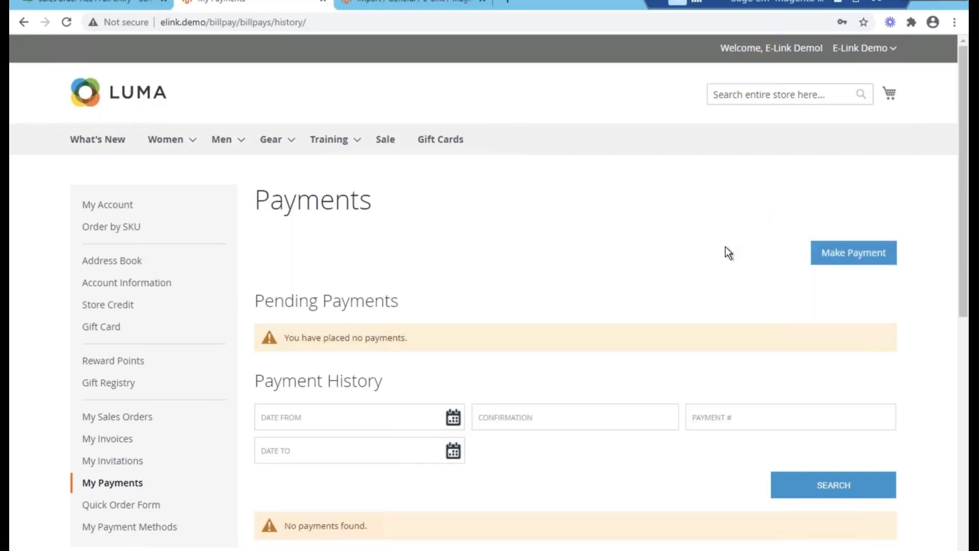
- Start a new payment with the saved Visa card and enter its verification number
click(827, 259)
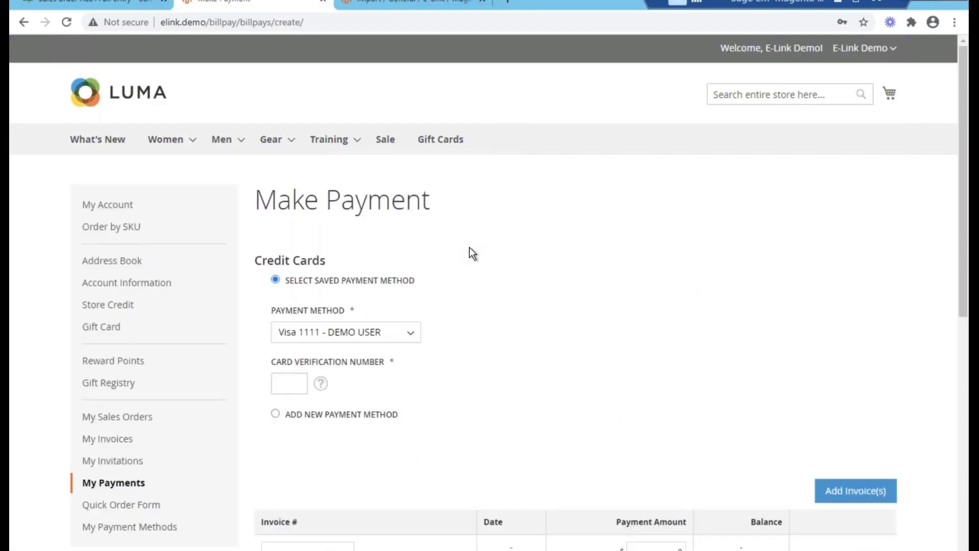
click(293, 378)
click(557, 341)
scroll(556, 340, down, 1)
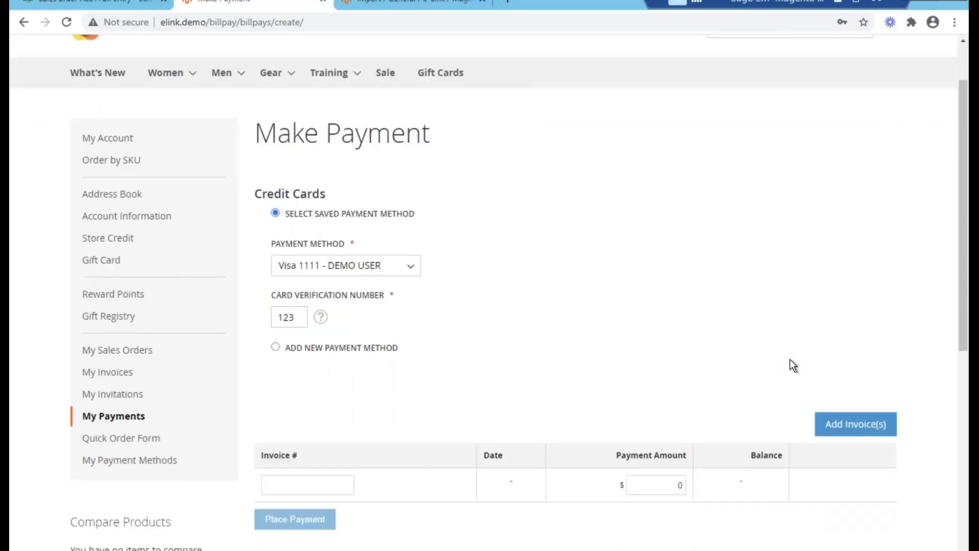
- Check the invoice list and new-card option, then return to the saved Visa card
click(856, 424)
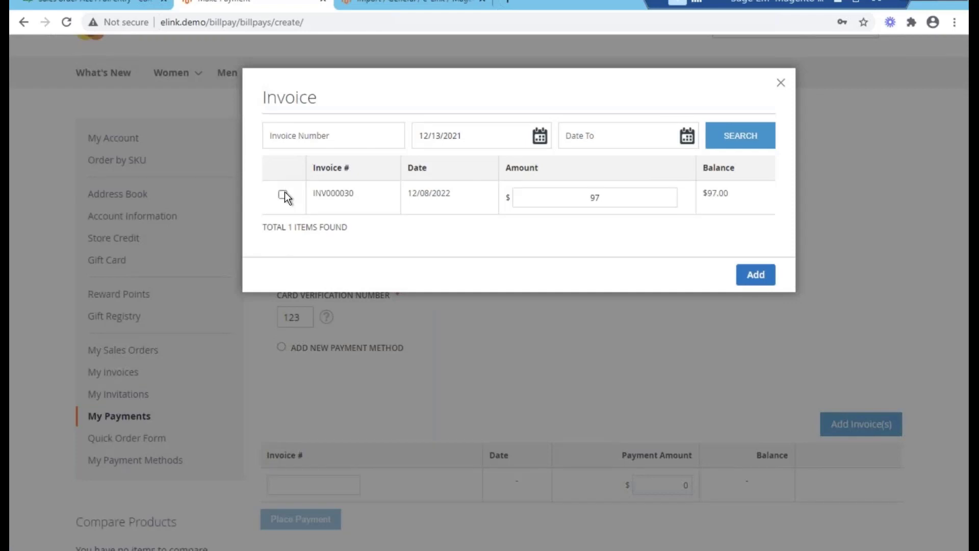
click(780, 83)
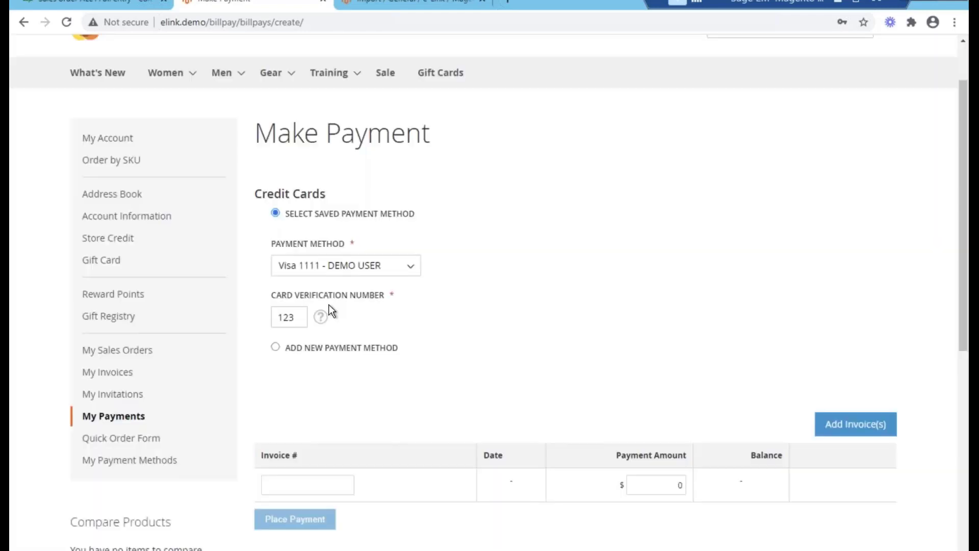
click(309, 350)
scroll(332, 352, down, 1)
scroll(283, 192, up, 2)
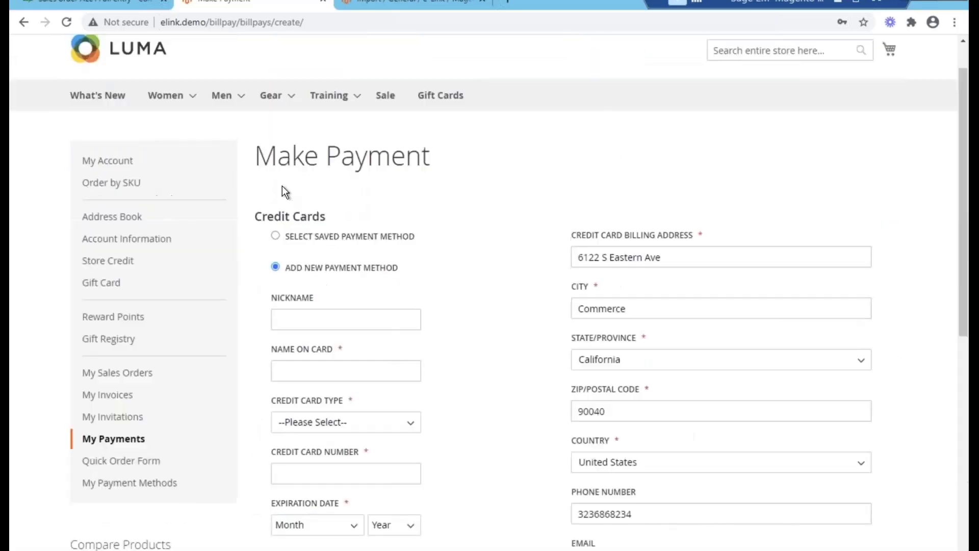
click(275, 235)
- Add invoice INV000030 for $97.00 to the payment and submit it
click(865, 449)
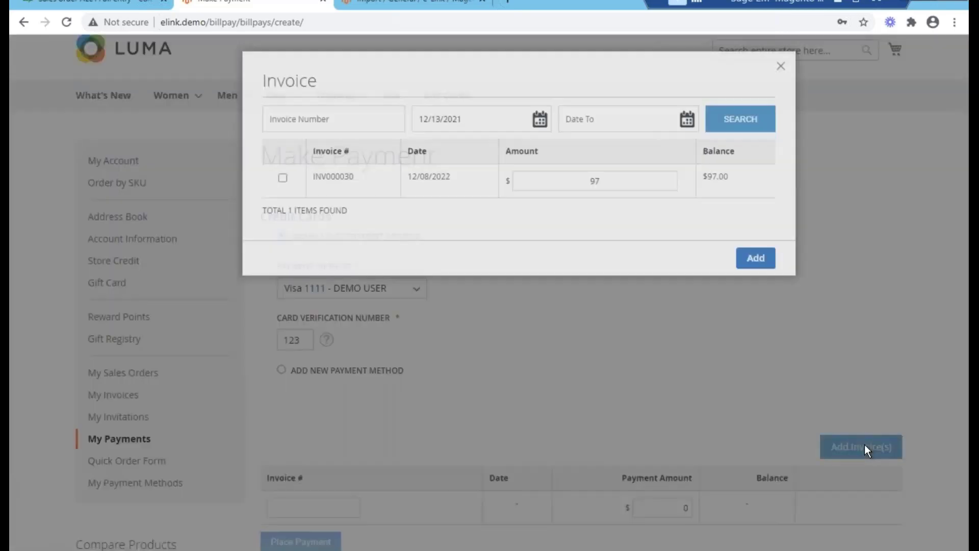
click(286, 194)
double_click(636, 199)
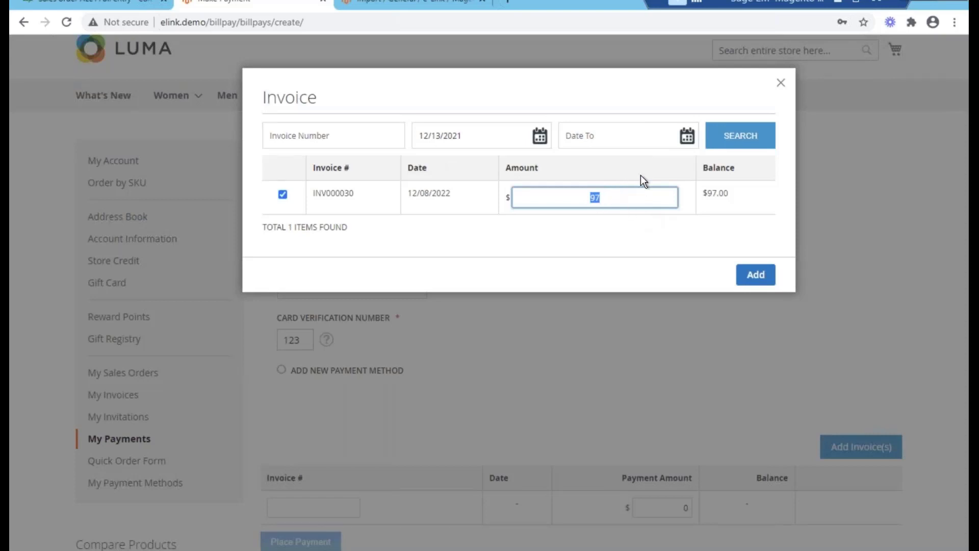
click(741, 273)
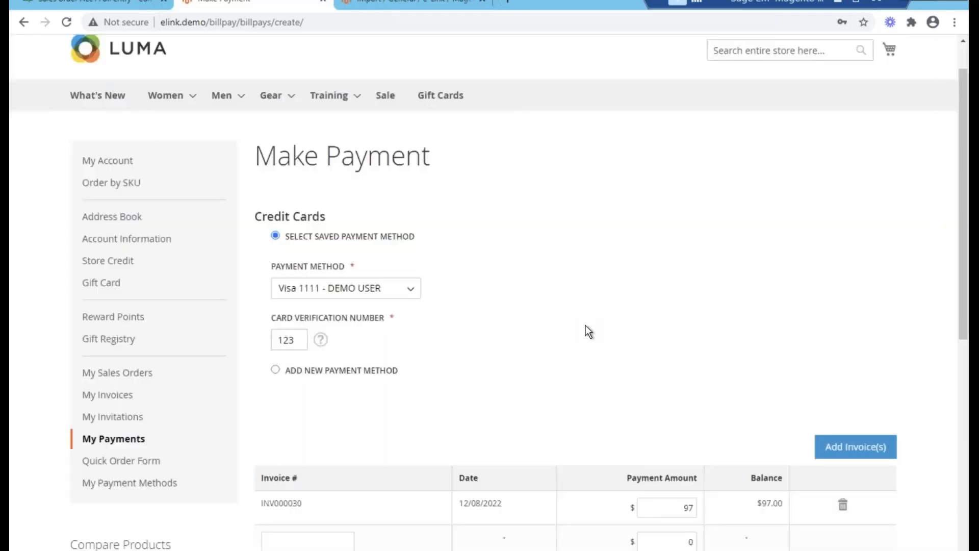
scroll(585, 325, down, 4)
click(322, 402)
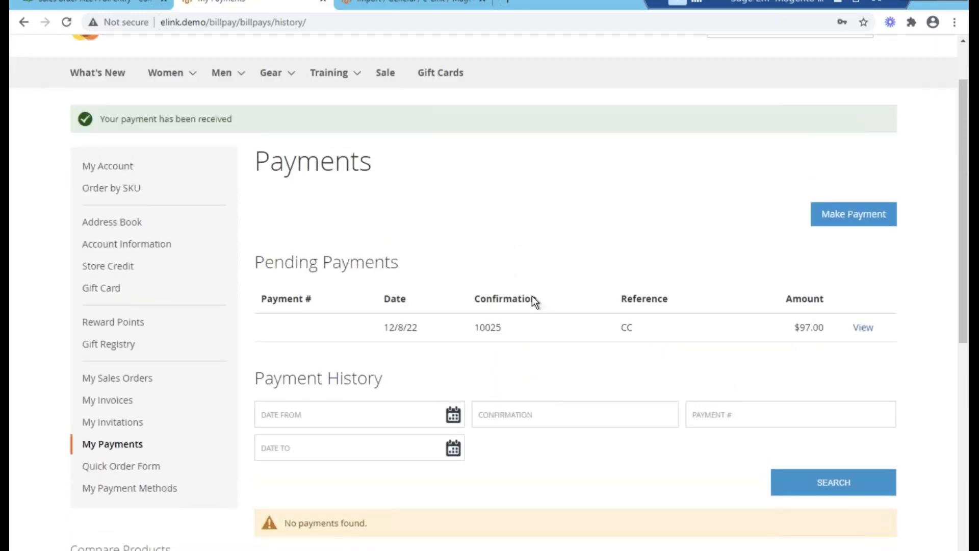
- Review the $97.00 pending payment dated 12/8/22 on the Payments page
scroll(265, 260, down, 1)
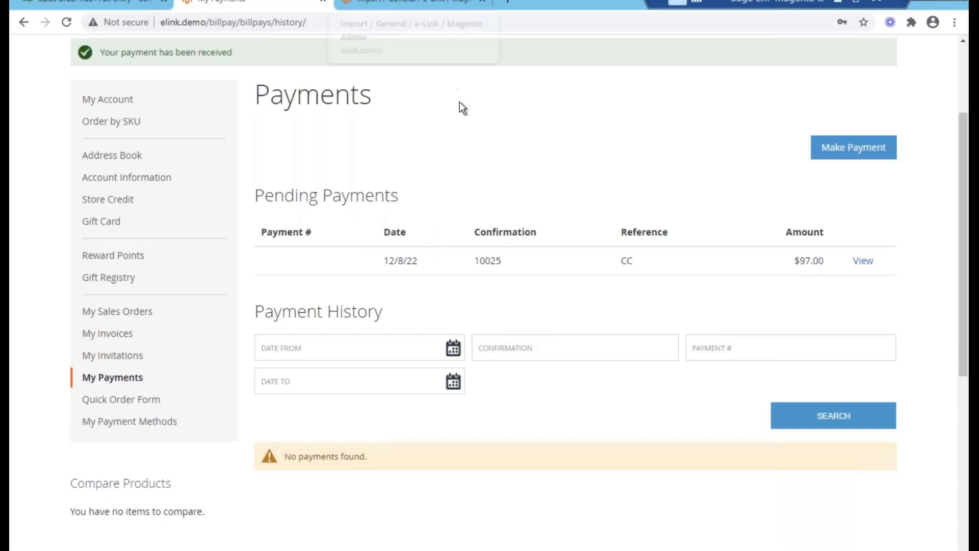
scroll(508, 147, down, 3)
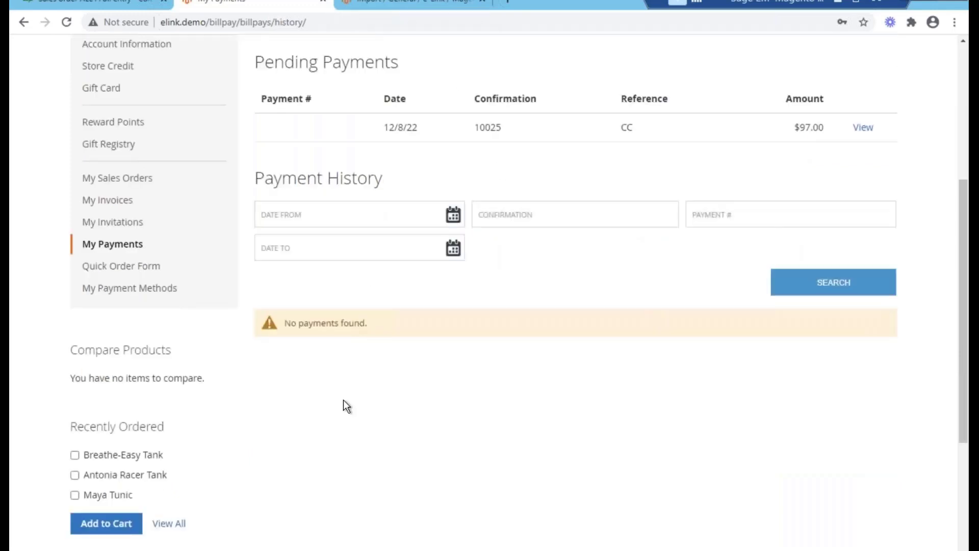
scroll(354, 396, up, 3)
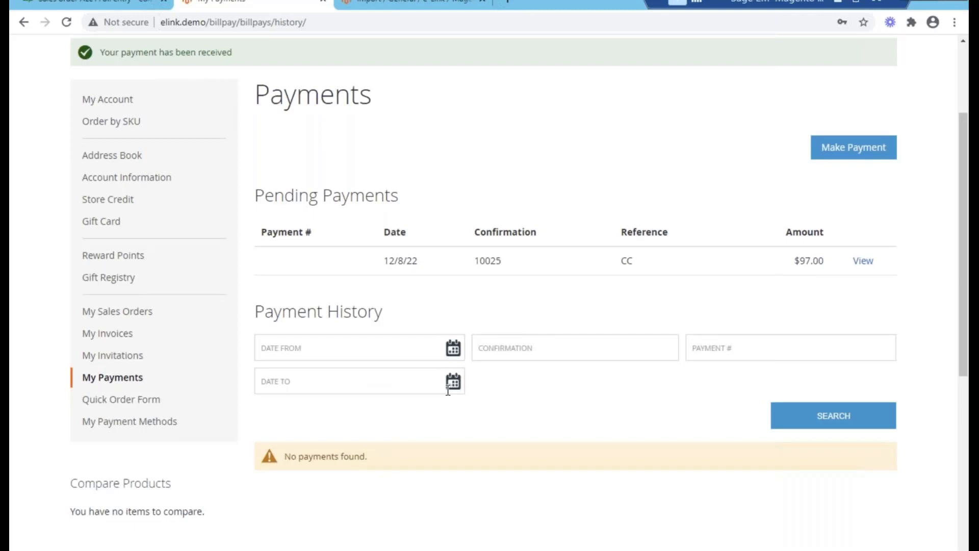
scroll(465, 425, down, 1)
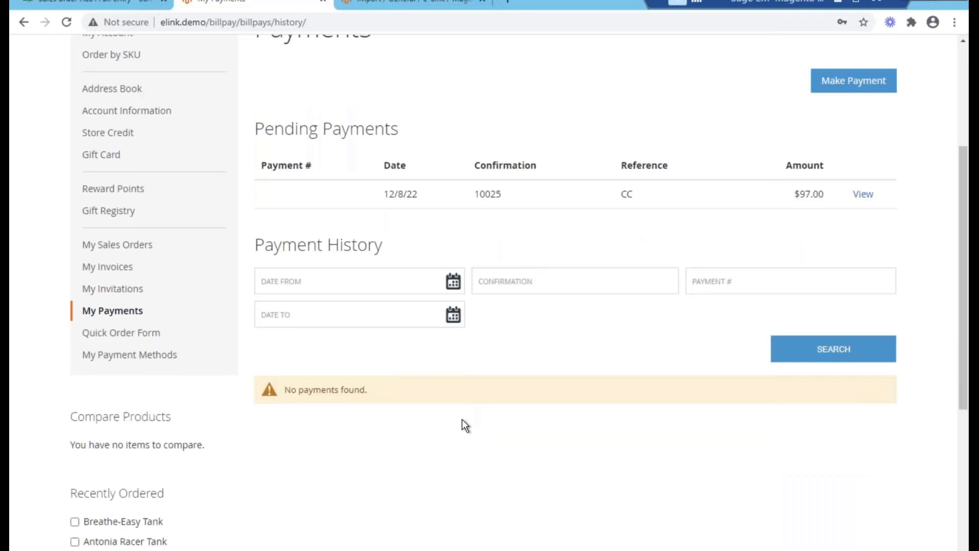
scroll(468, 424, up, 2)
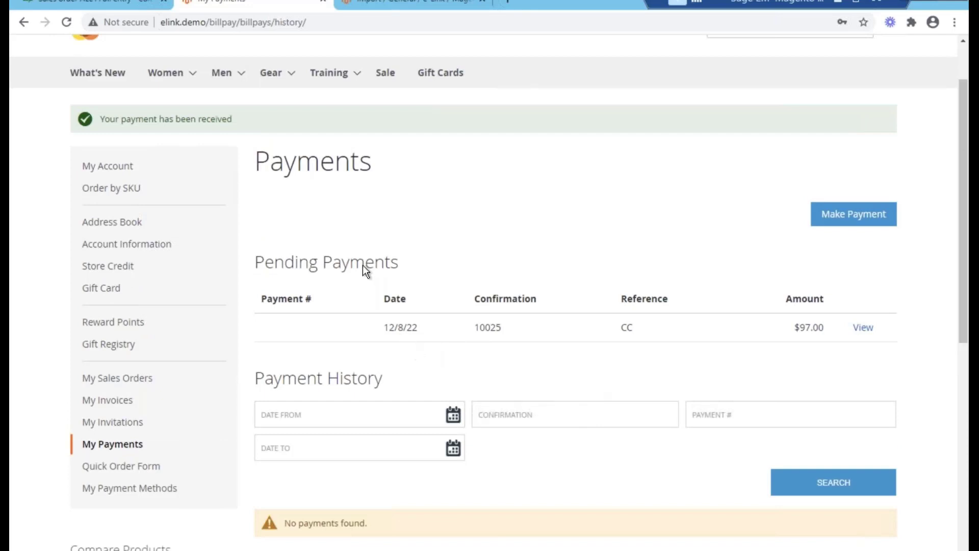
click(109, 2)
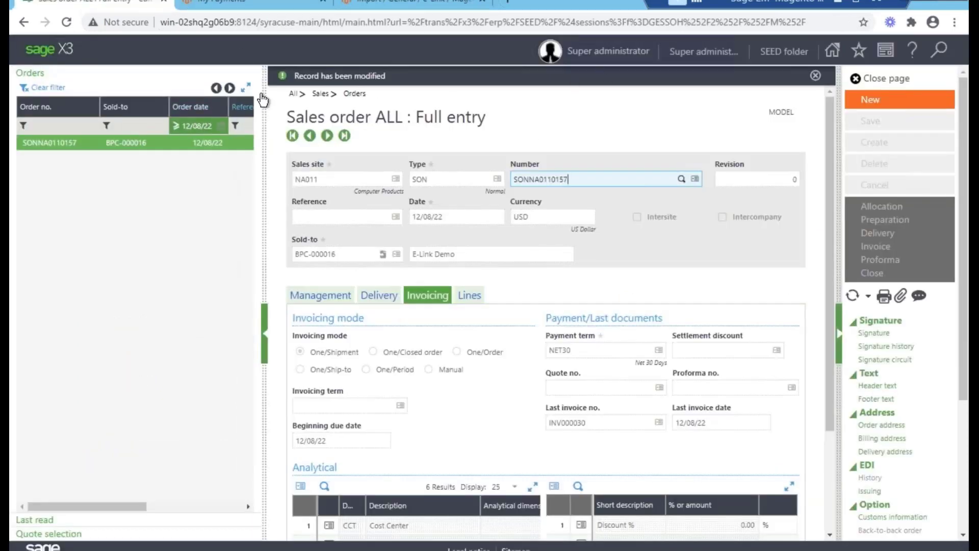
- Close the sales order and check the $97.00 payment 10025 in the e-Link Bill Pay Queue
click(873, 80)
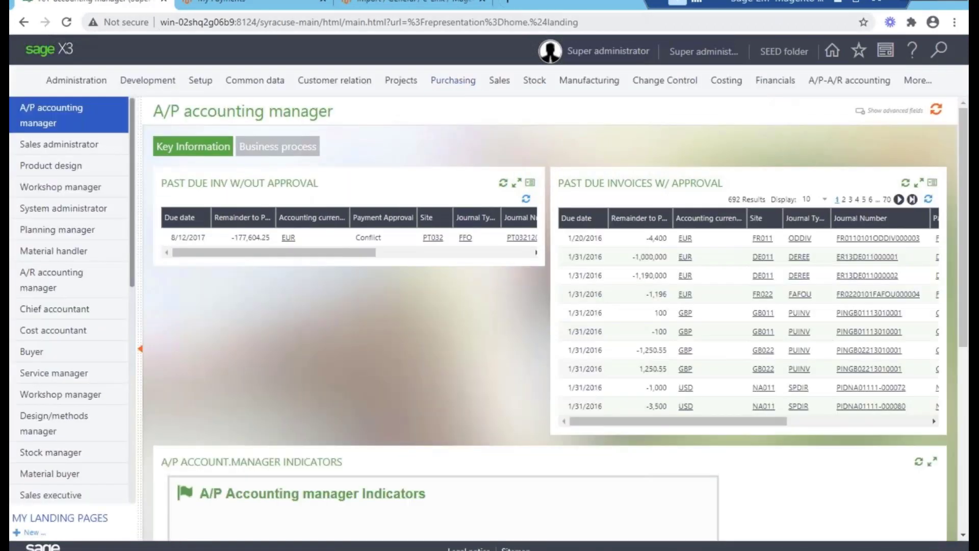
click(400, 8)
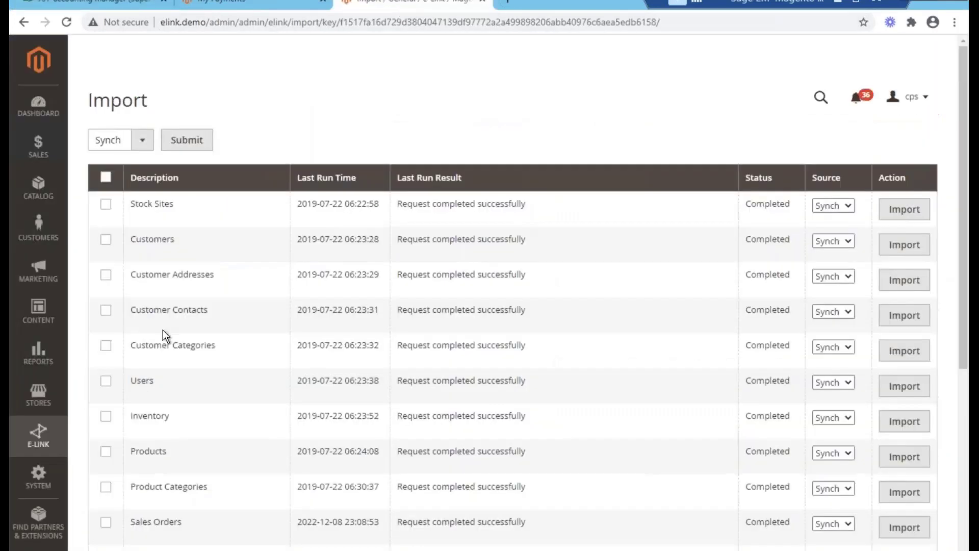
click(60, 445)
click(127, 306)
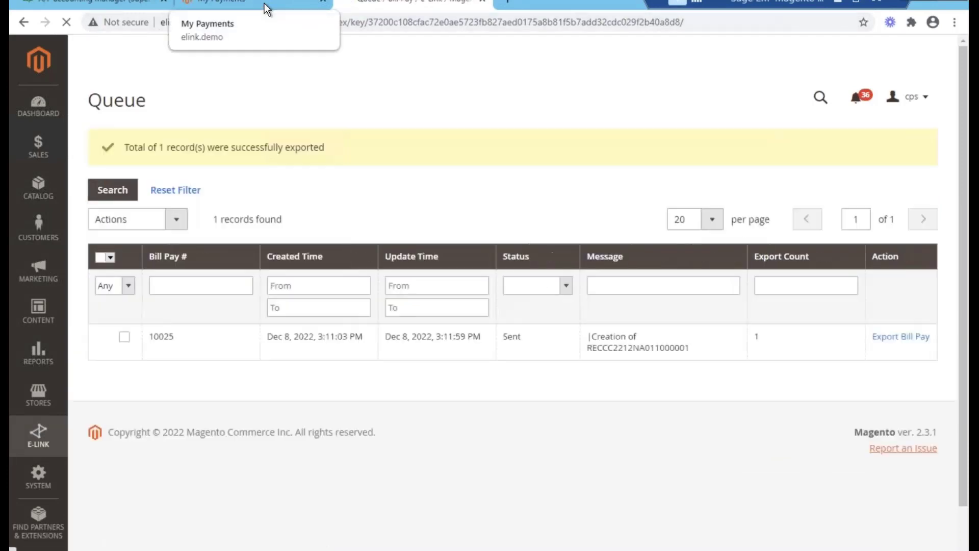
click(264, 3)
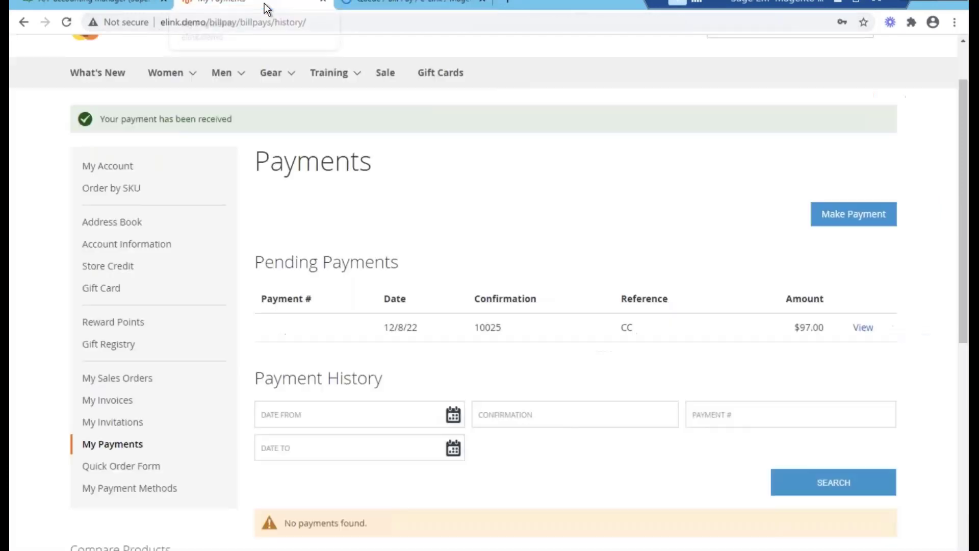
click(128, 7)
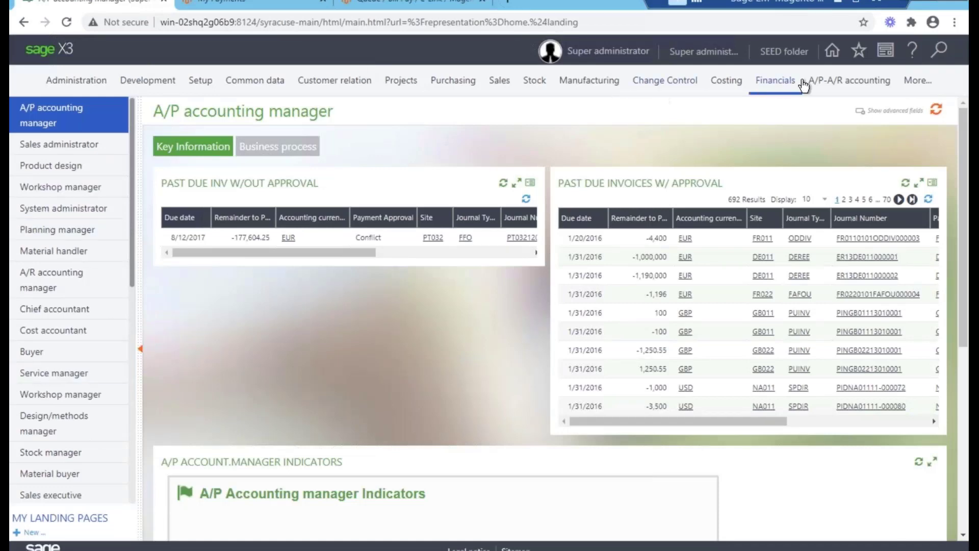
- Open Payment/Receipt entry from the A/P-A/R accounting payments menu
click(957, 42)
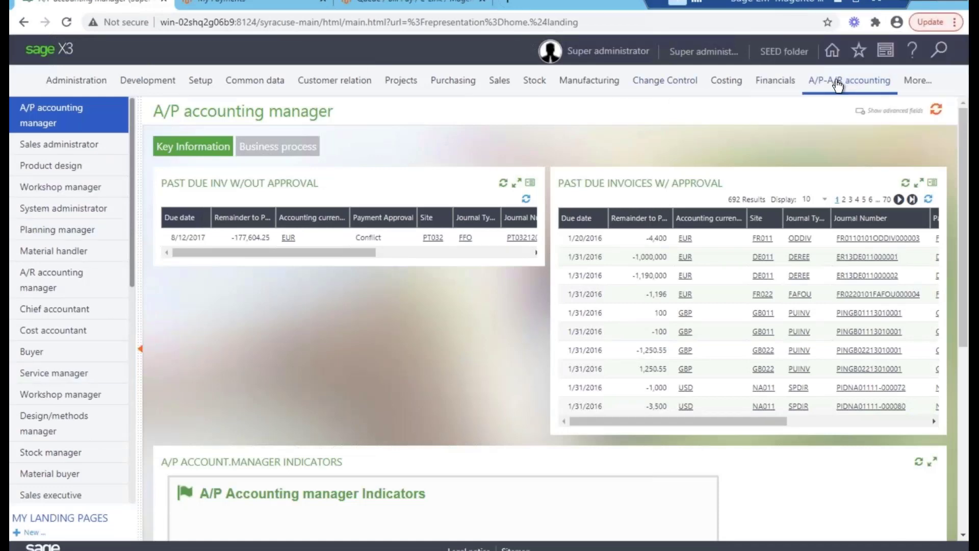
click(847, 80)
mouse_move(255, 154)
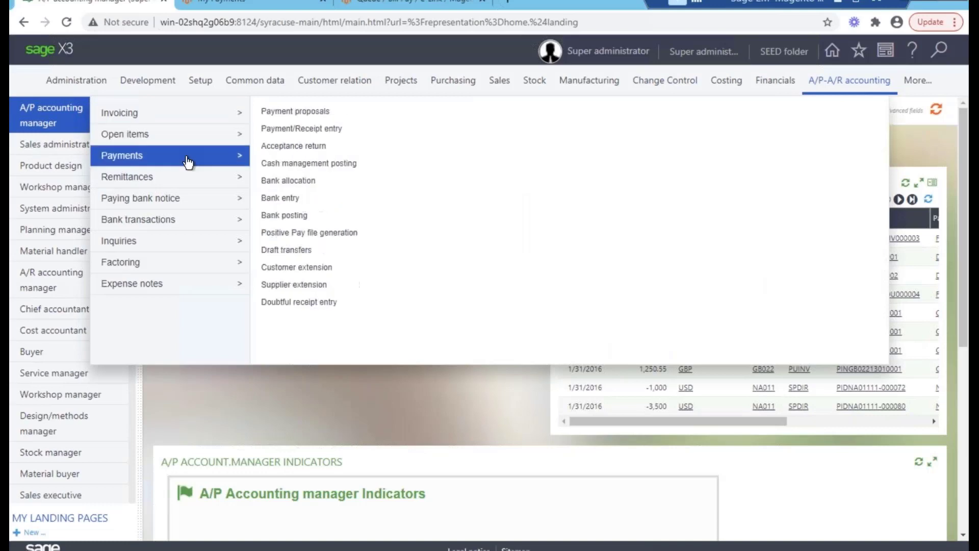
click(295, 126)
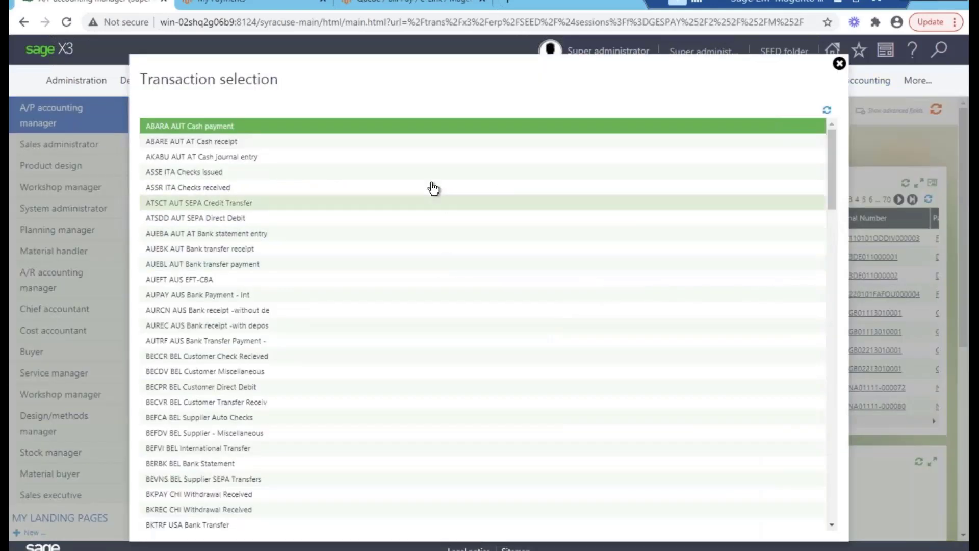
- Select the RECCC credit card receipt and check the 97.00 allocated to INV000030
key(ctrl+f)
text(reccc)
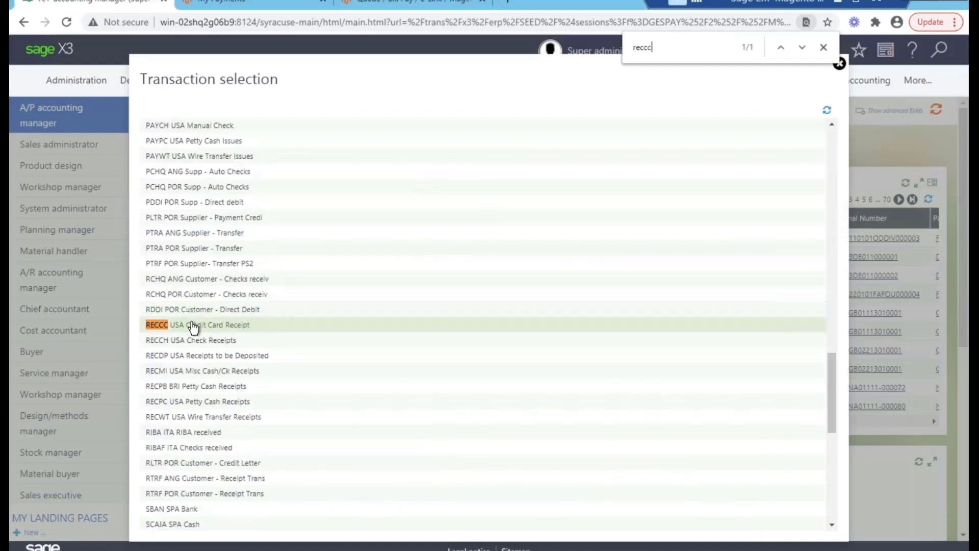
click(192, 329)
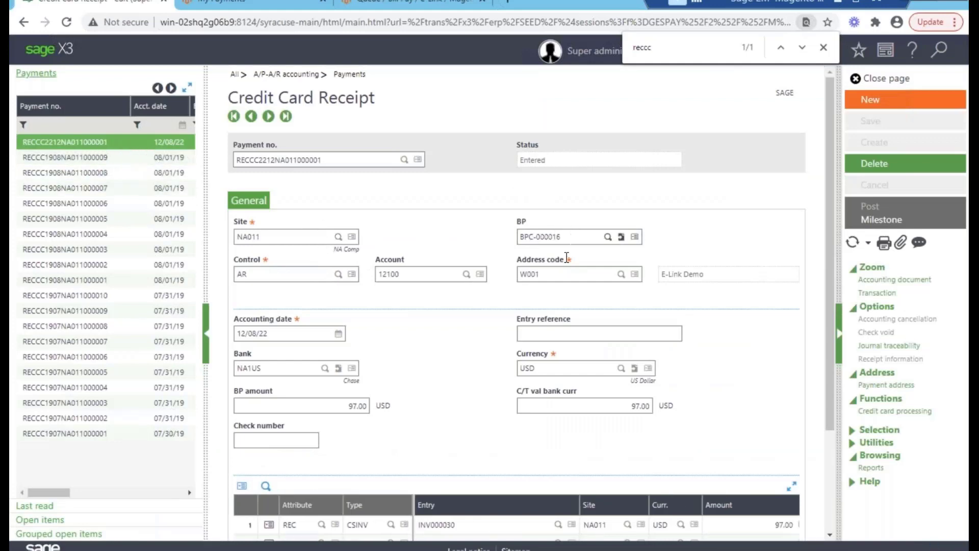
scroll(393, 316, down, 1)
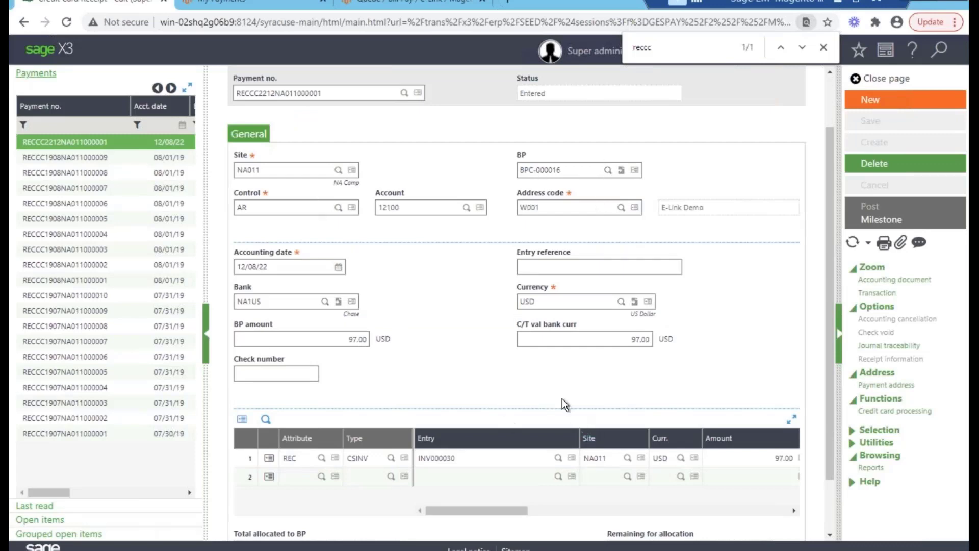
click(731, 455)
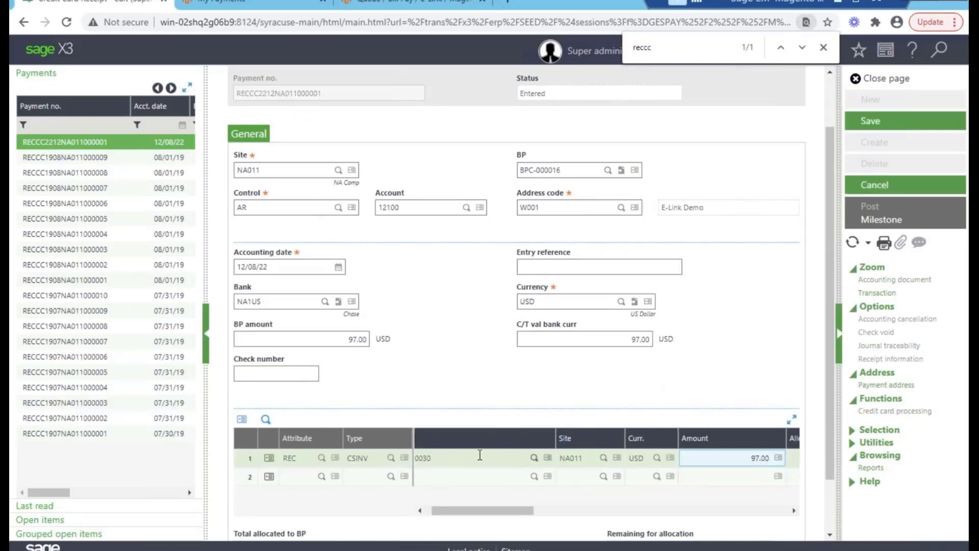
drag(465, 514, 459, 513)
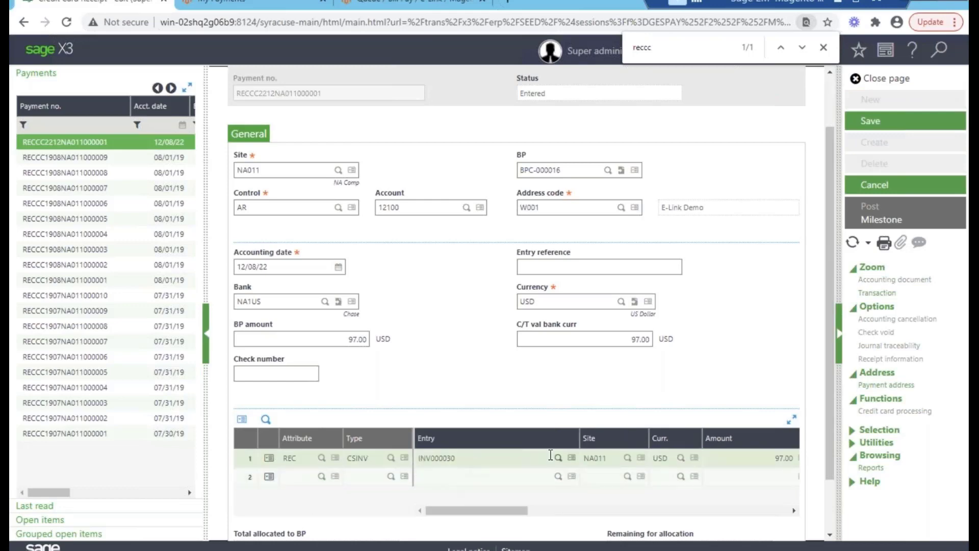
- Inspect the card processing record showing 97.00 captured, then review the receipt's grid
click(895, 411)
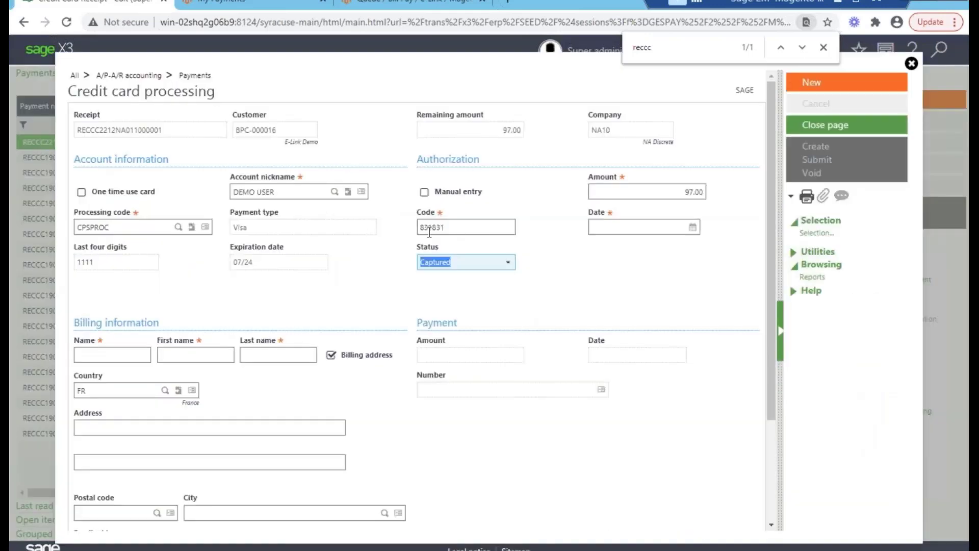
scroll(467, 260, down, 3)
scroll(470, 258, up, 3)
click(911, 64)
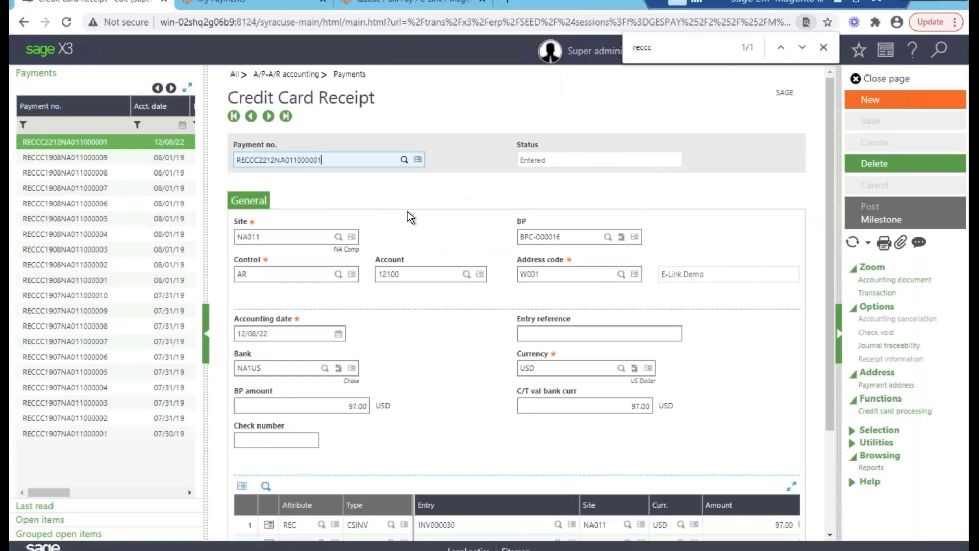
scroll(413, 213, down, 3)
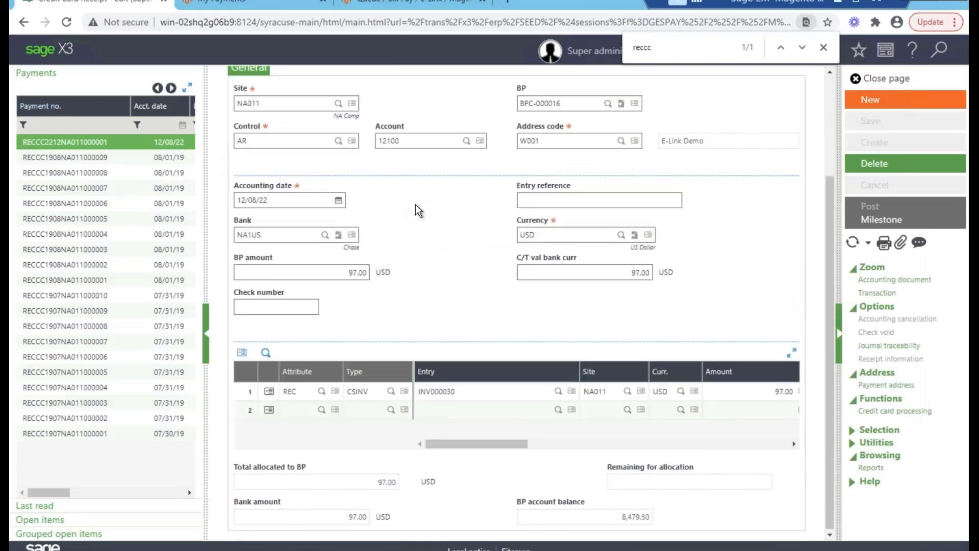
scroll(415, 211, up, 3)
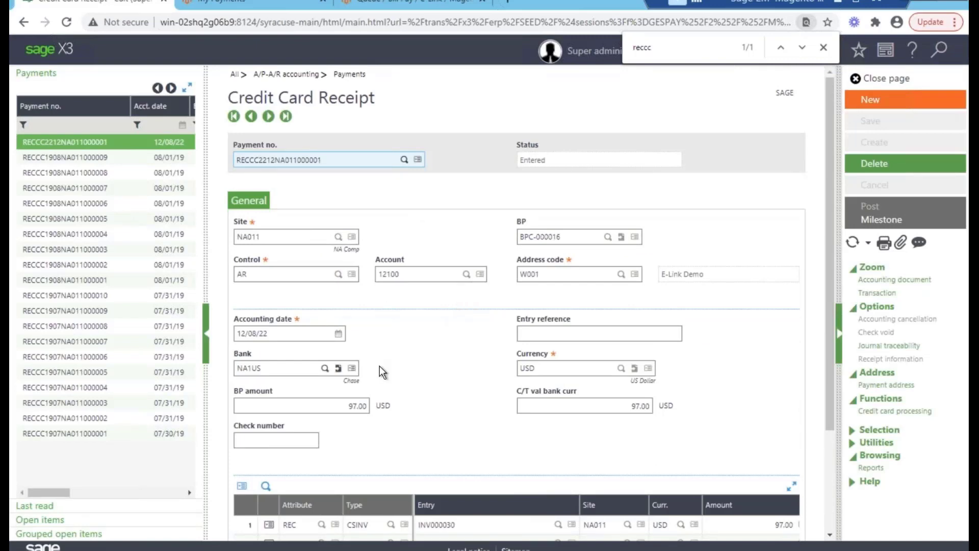
scroll(402, 375, down, 2)
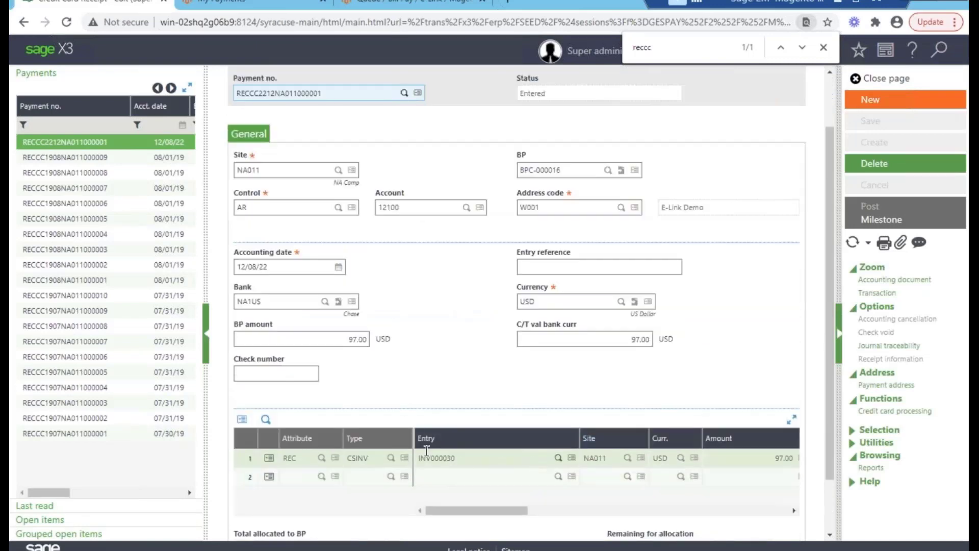
scroll(461, 454, down, 2)
scroll(431, 332, up, 4)
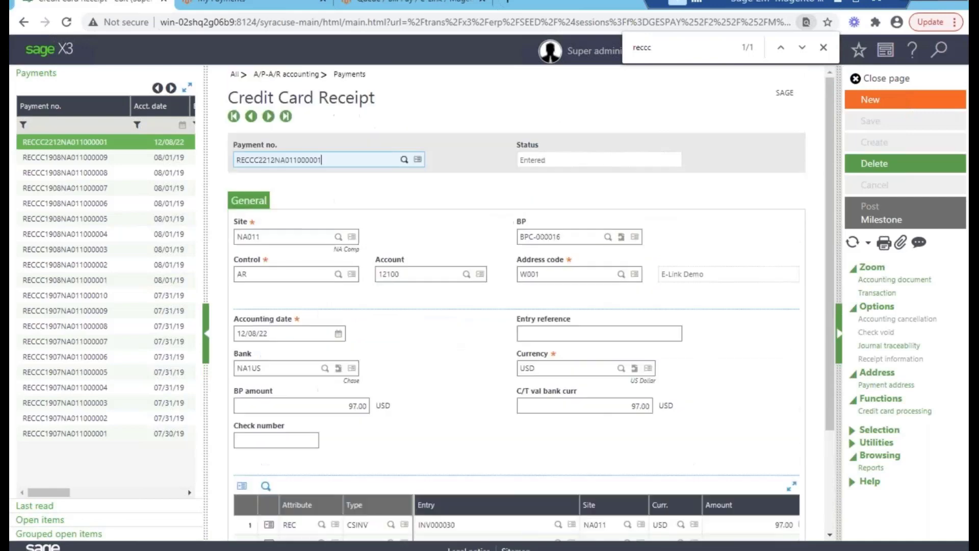
- Review the $97.00 payment 10025 still pending on the storefront Payments page
click(261, 4)
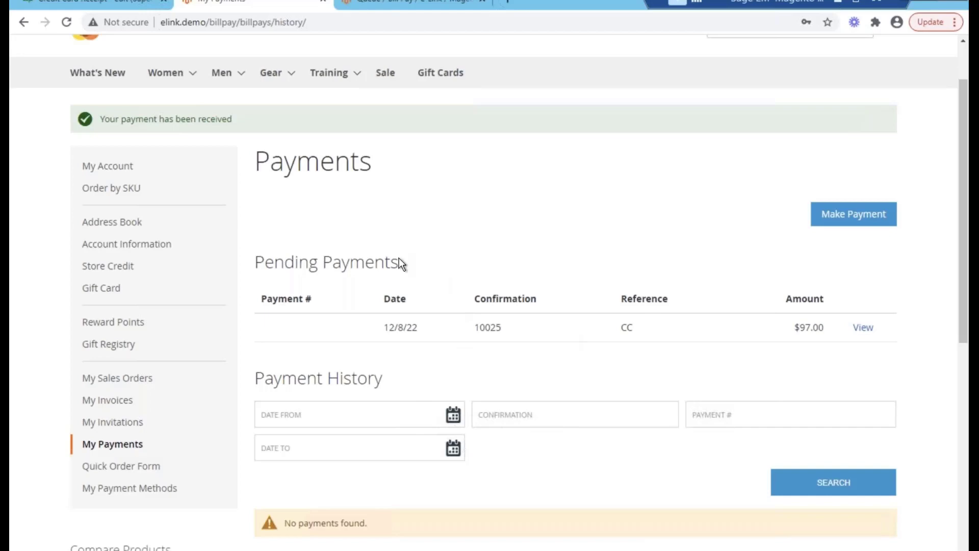
scroll(387, 243, down, 1)
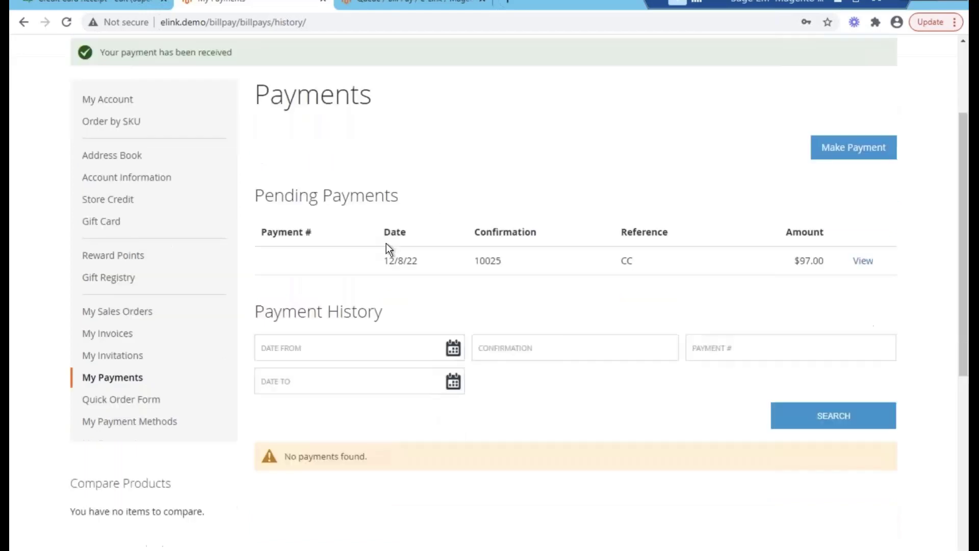
scroll(387, 245, up, 2)
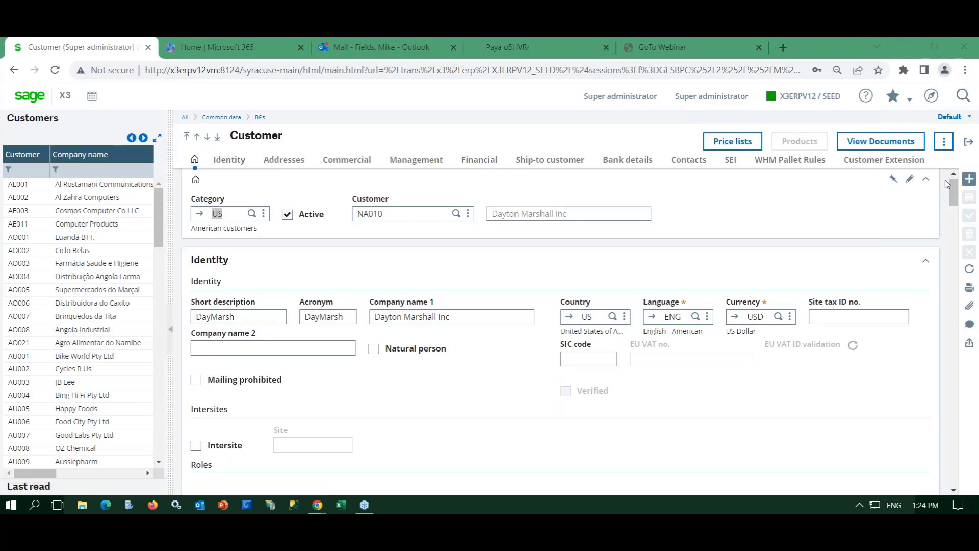
- Start a new customer record in category US and load customer code NA010
click(967, 179)
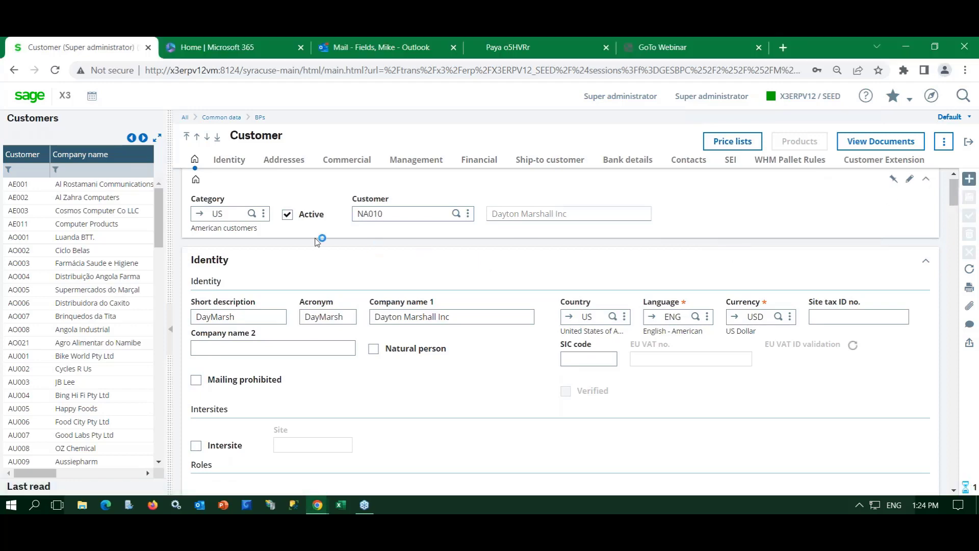
click(378, 216)
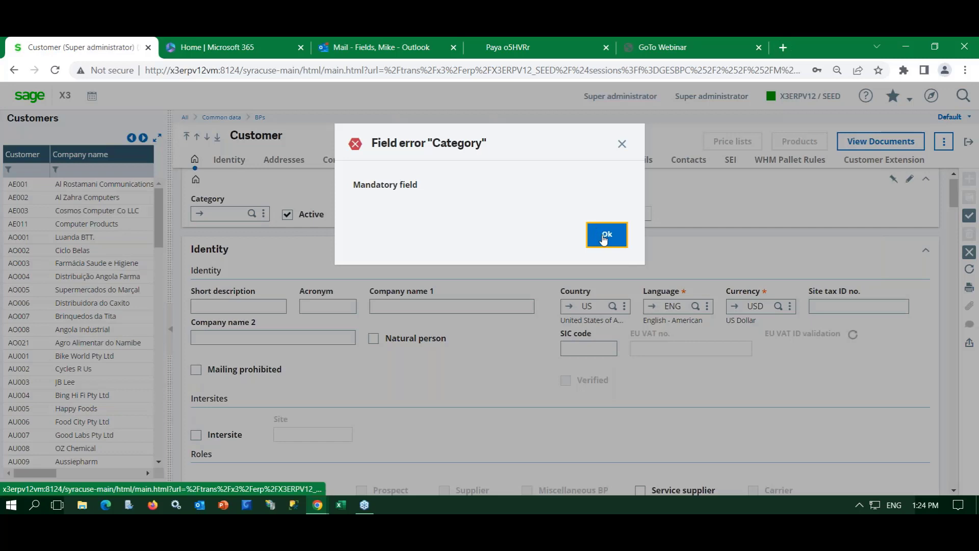
click(597, 233)
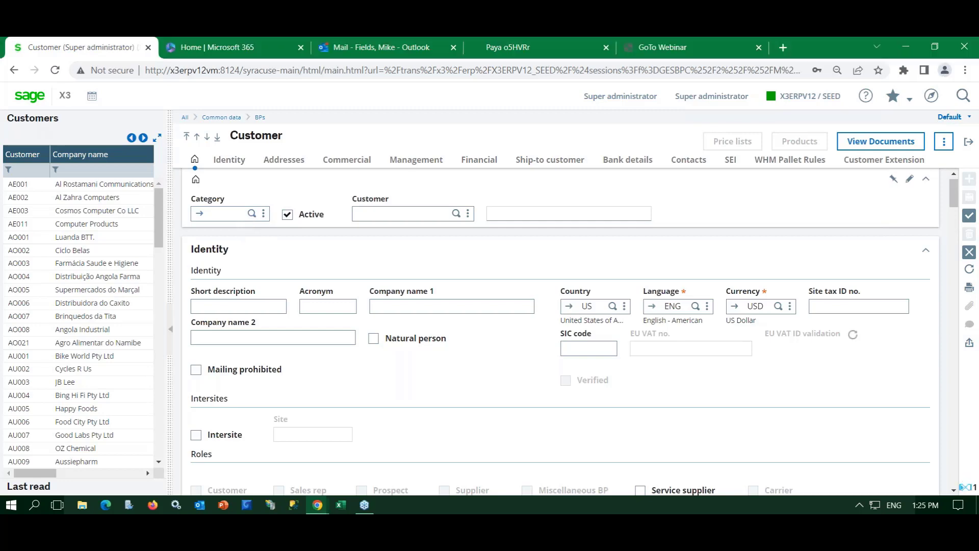
click(252, 213)
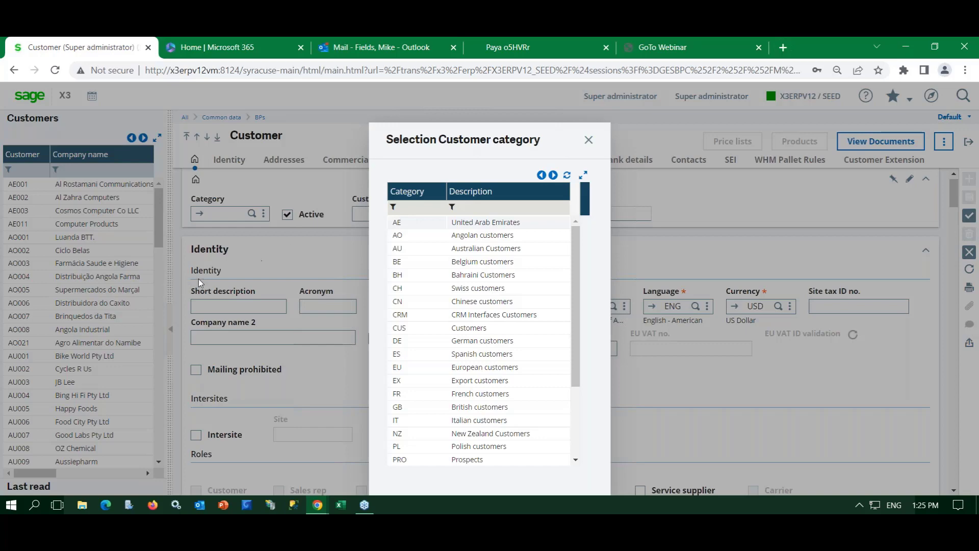
scroll(406, 311, down, 3)
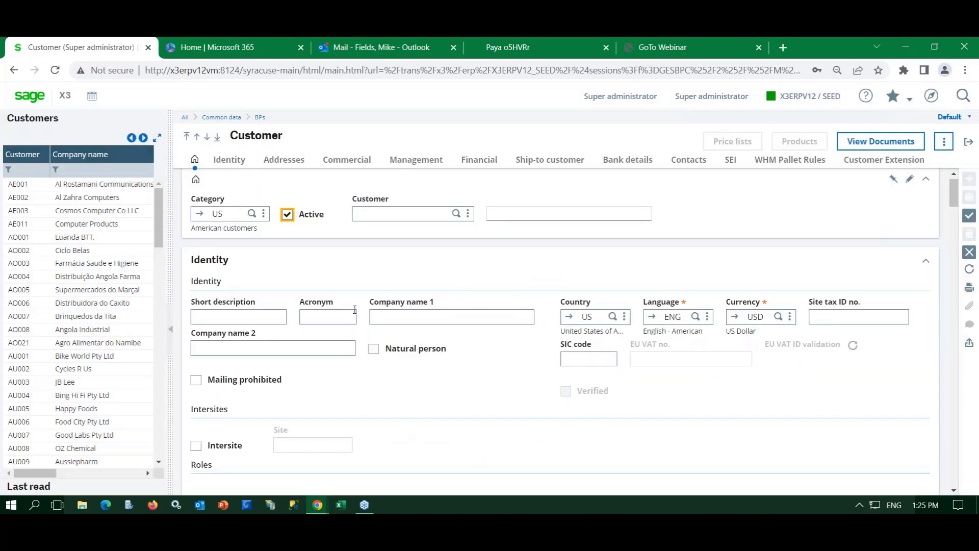
click(402, 213)
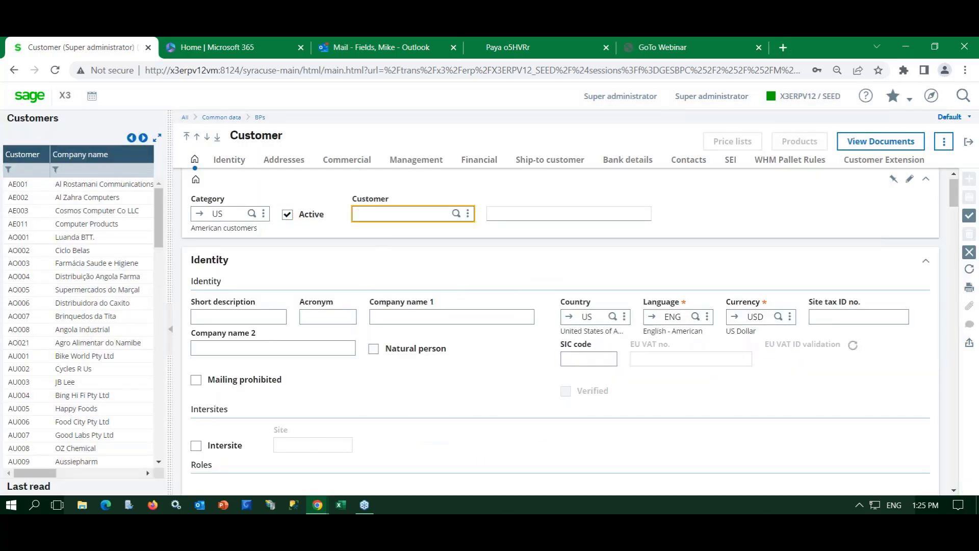
text(na010)
key(Tab)
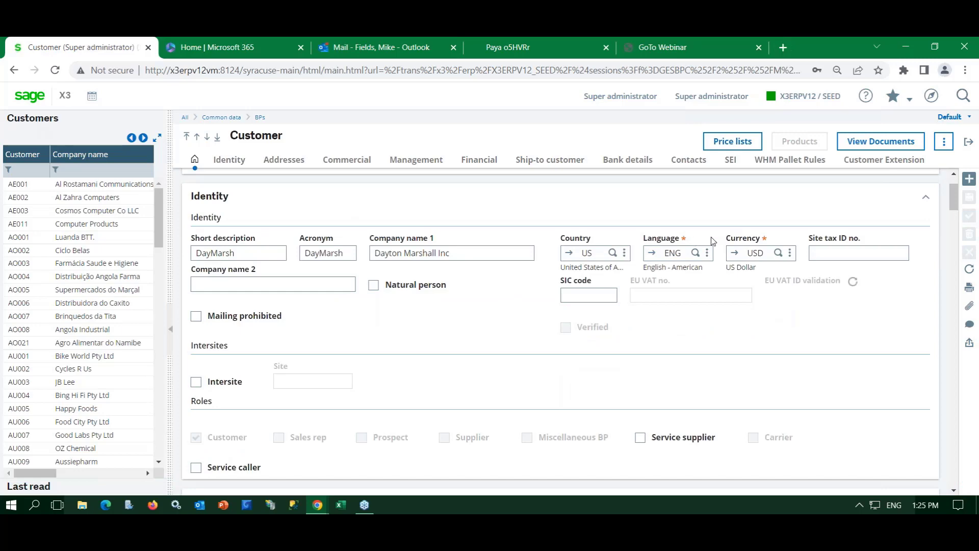
- From the customer's Financial details, open the stored credit card records and start a new card entry
click(970, 185)
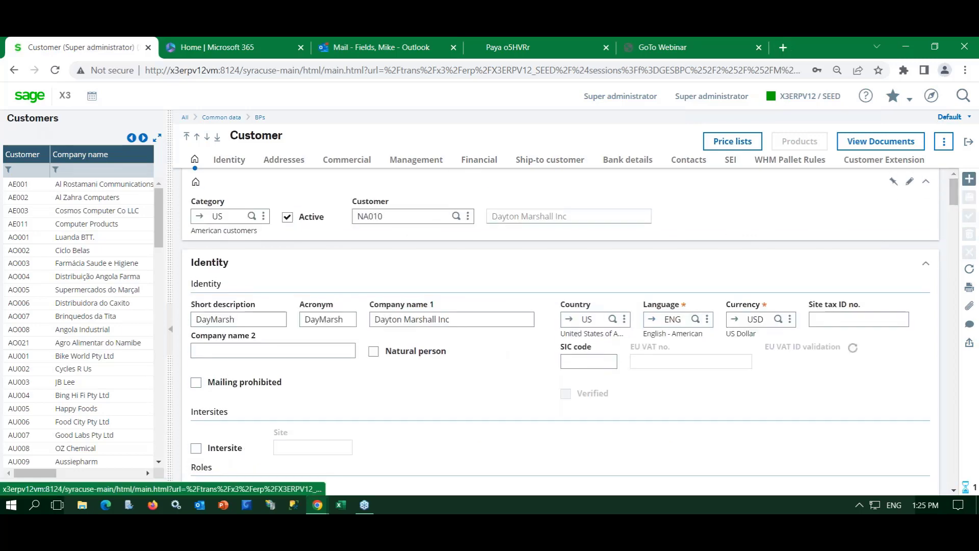
click(479, 160)
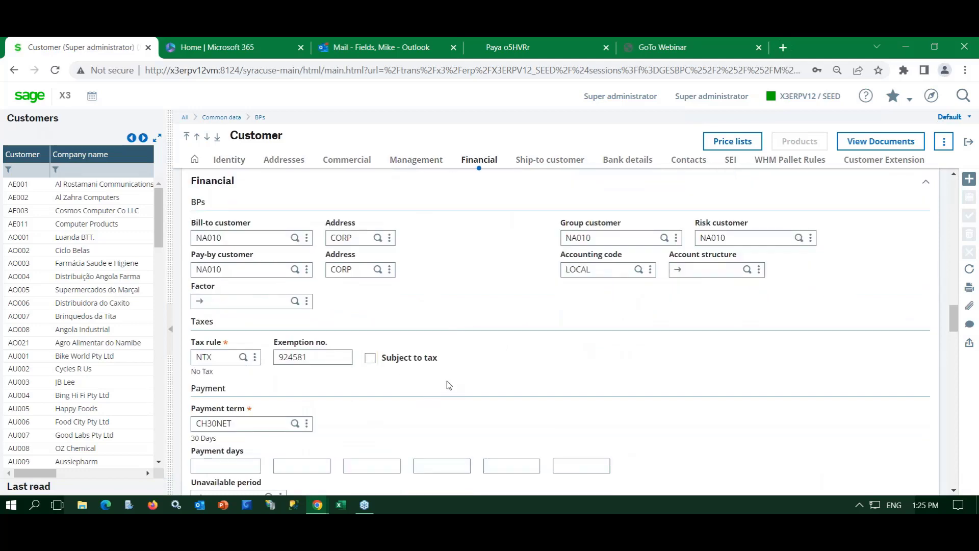
scroll(447, 380, down, 3)
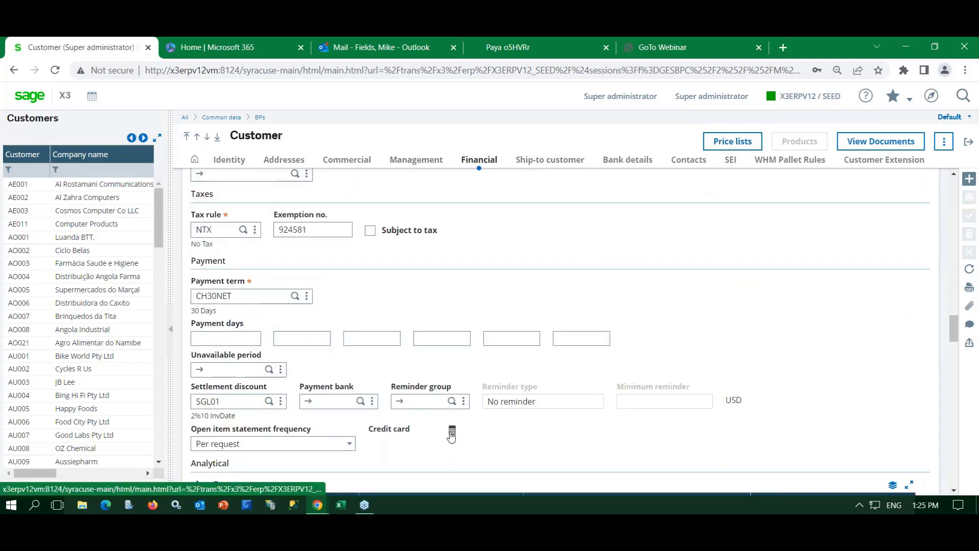
click(452, 435)
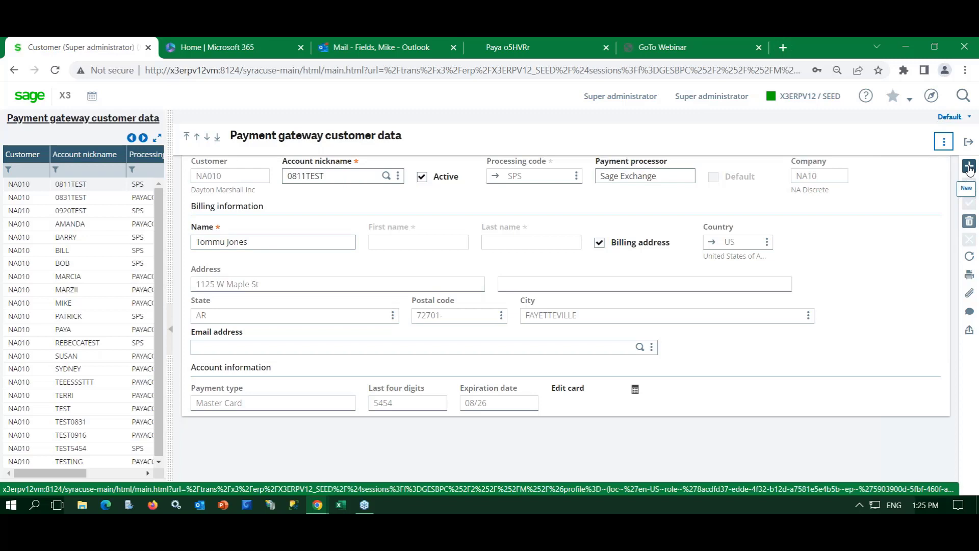
click(970, 170)
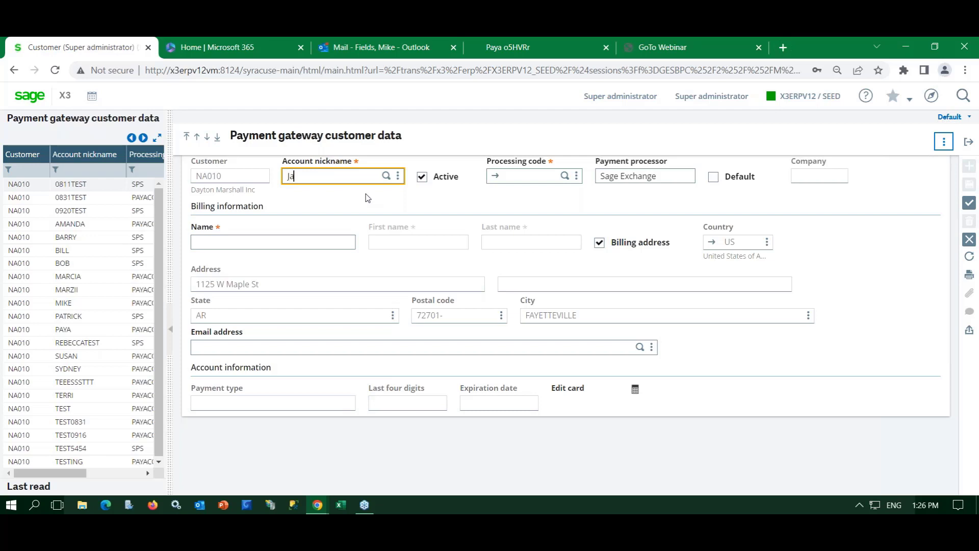
- Enter the account nickname 'an' and select processing code PAYACONNEC
text(an)
key(Tab)
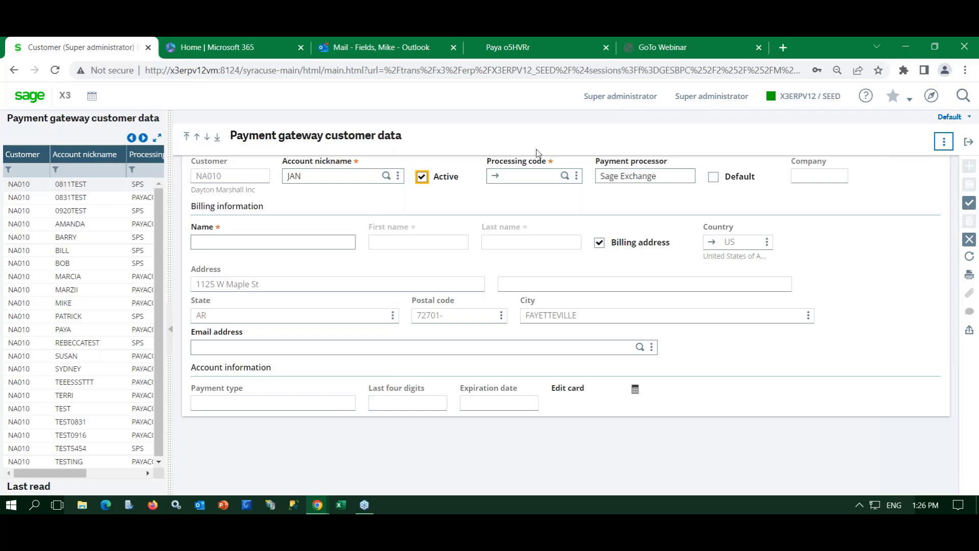
click(564, 176)
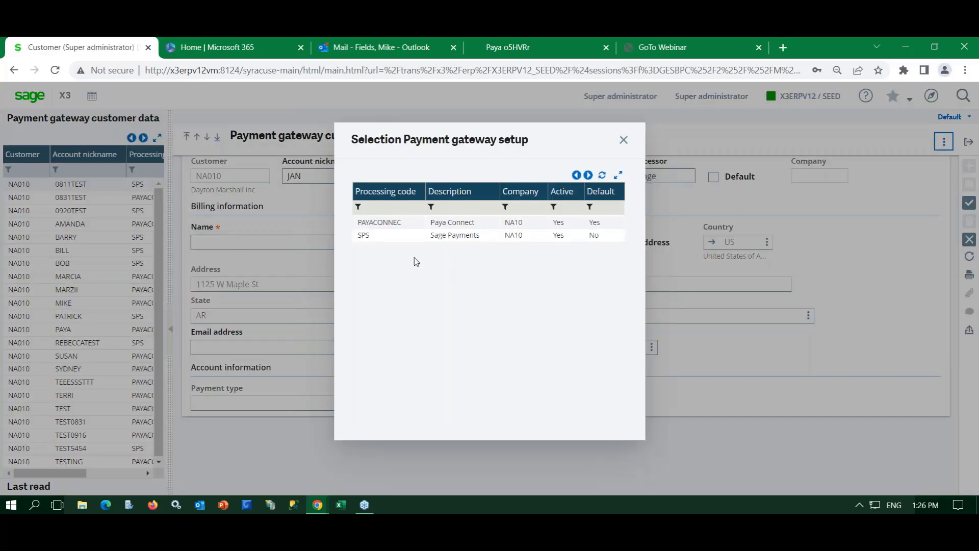
click(392, 228)
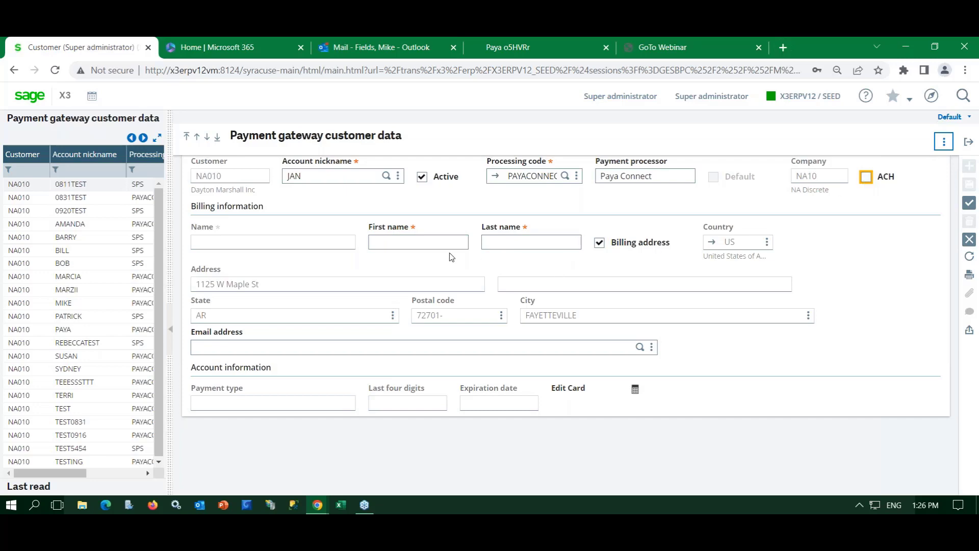
- Fill in the cardholder's first and last name, create the entry, and open the card storage form
click(436, 242)
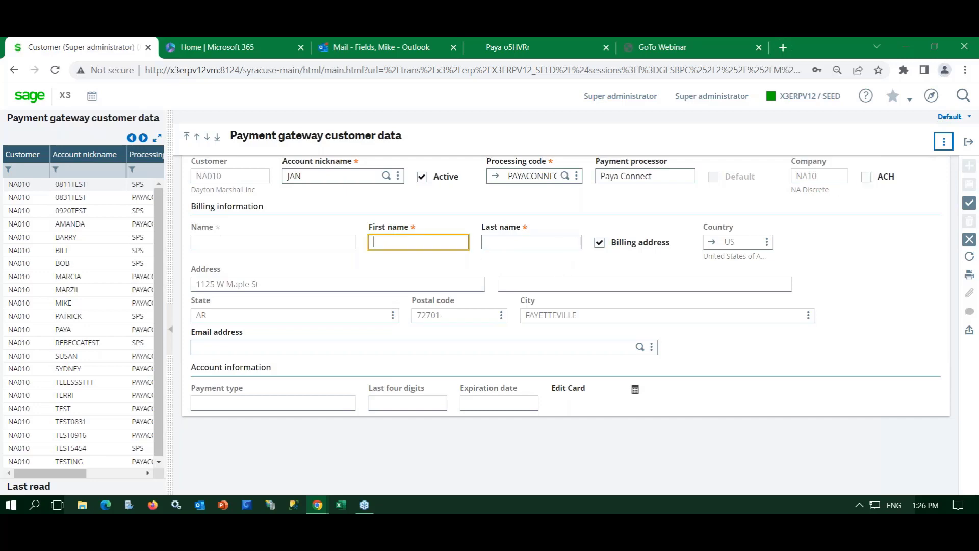
key(Tab)
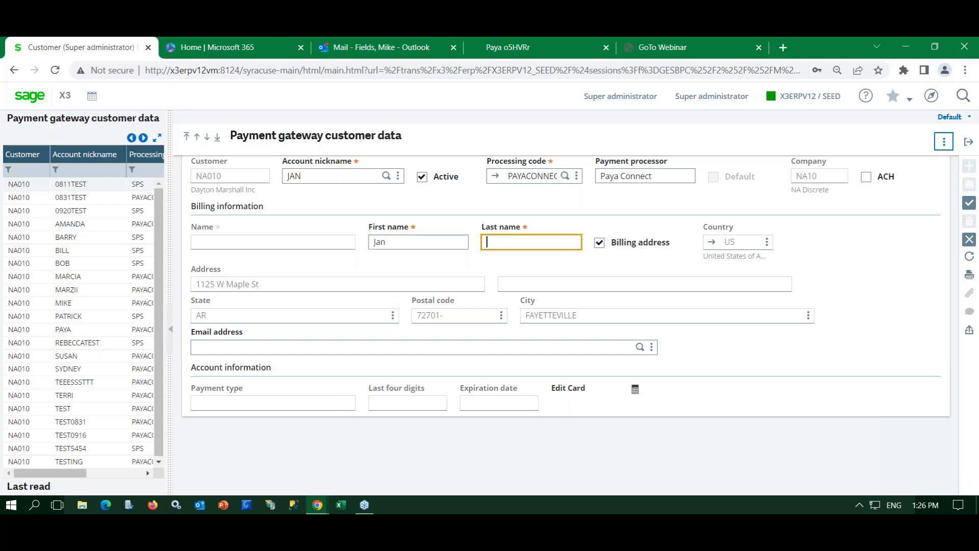
click(969, 204)
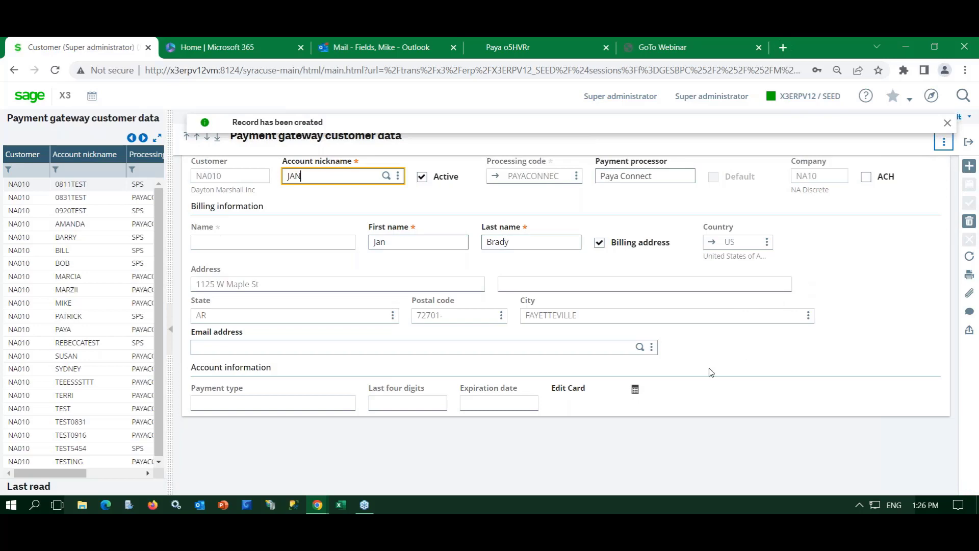
click(635, 390)
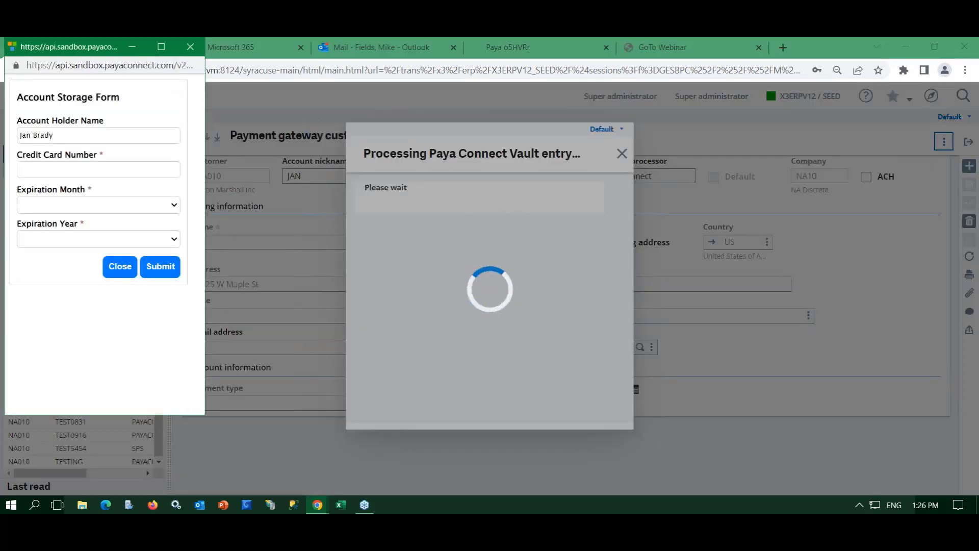
- Enter the Visa card number with expiry 03 - March 2024, submit it to the vault, and close the form
drag(112, 41, 151, 48)
click(100, 172)
text(4111111111111111)
key(Tab)
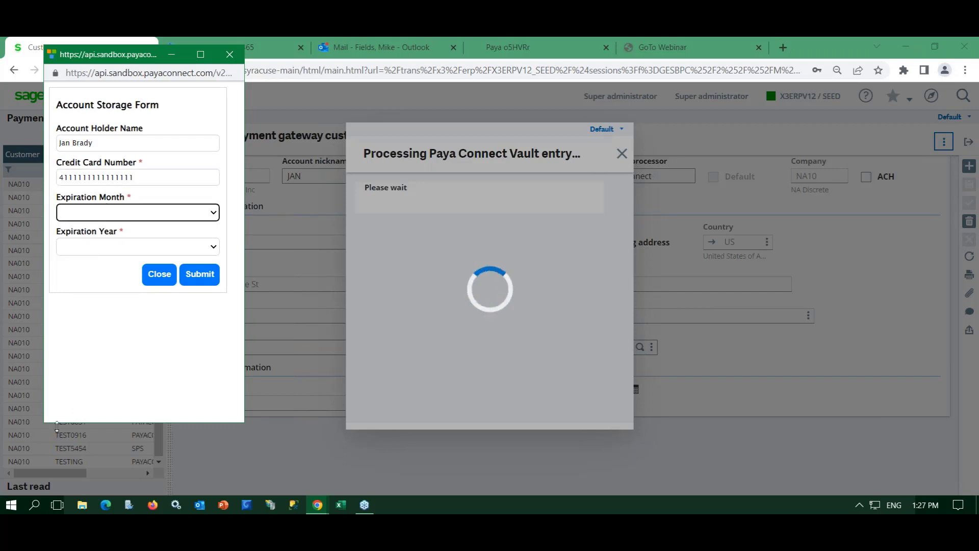
click(212, 214)
click(153, 256)
click(130, 249)
click(105, 292)
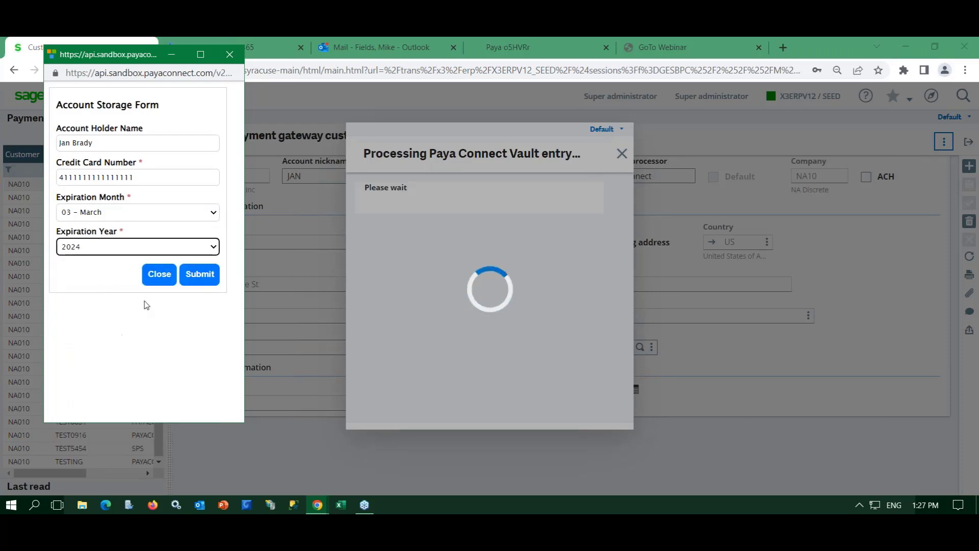
click(198, 276)
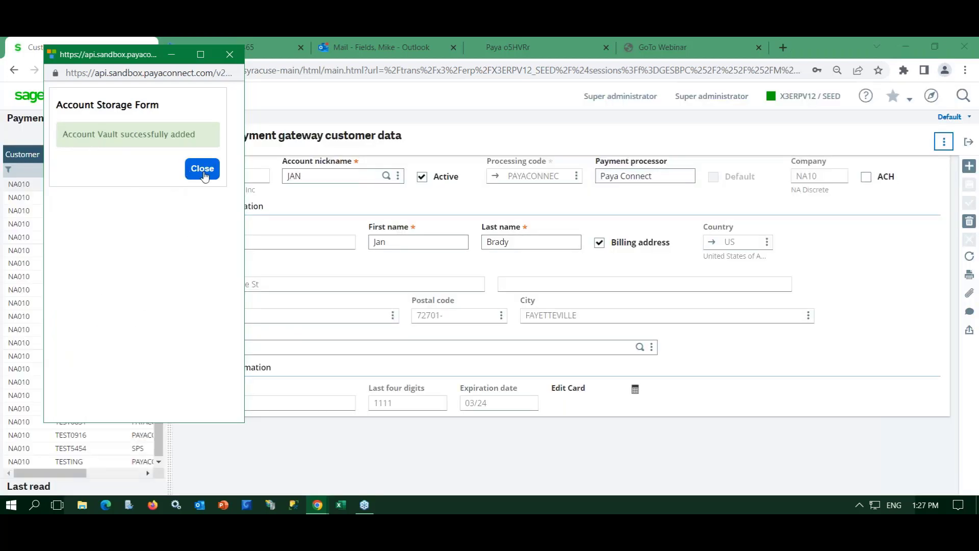
click(204, 173)
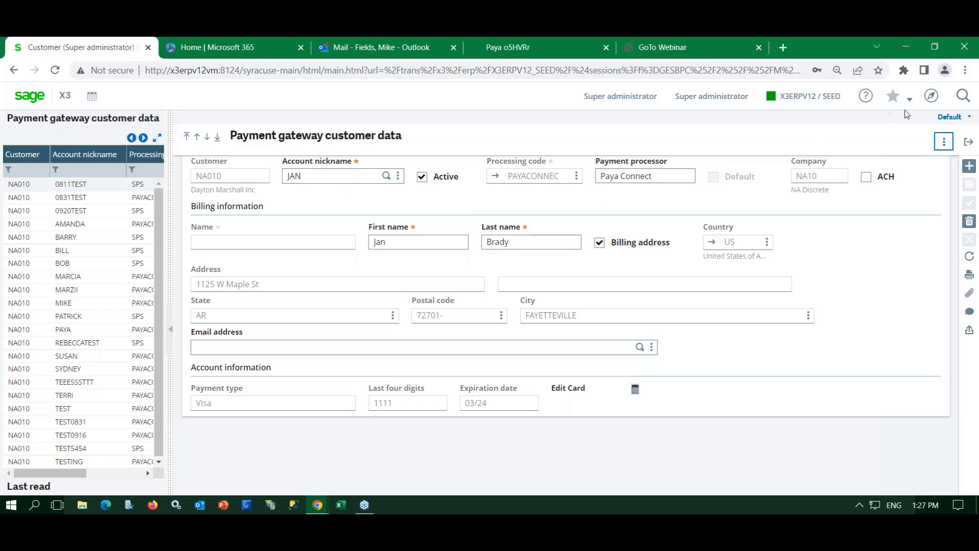
- Go to Sales > Orders > Orders using the ALL Full entry transaction
click(968, 142)
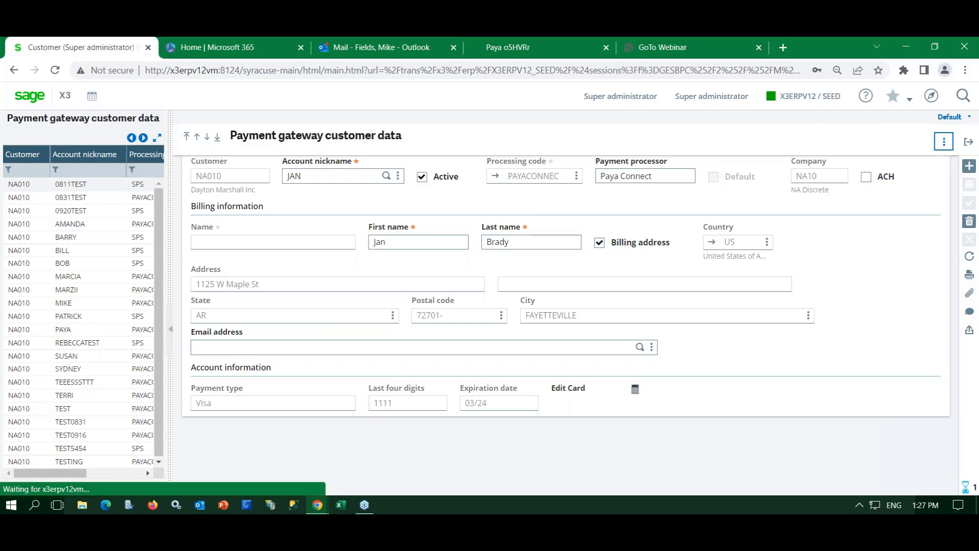
click(931, 99)
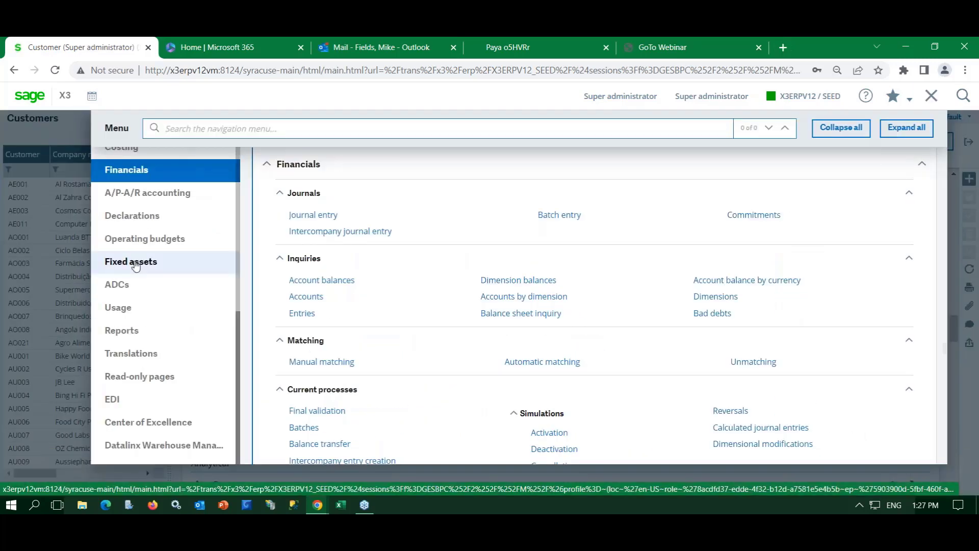
scroll(144, 353, up, 3)
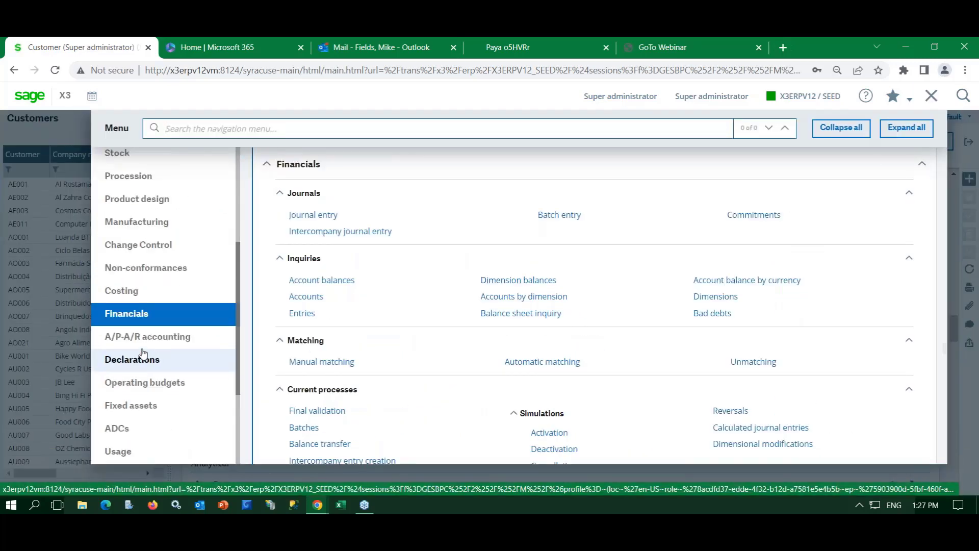
scroll(143, 353, up, 3)
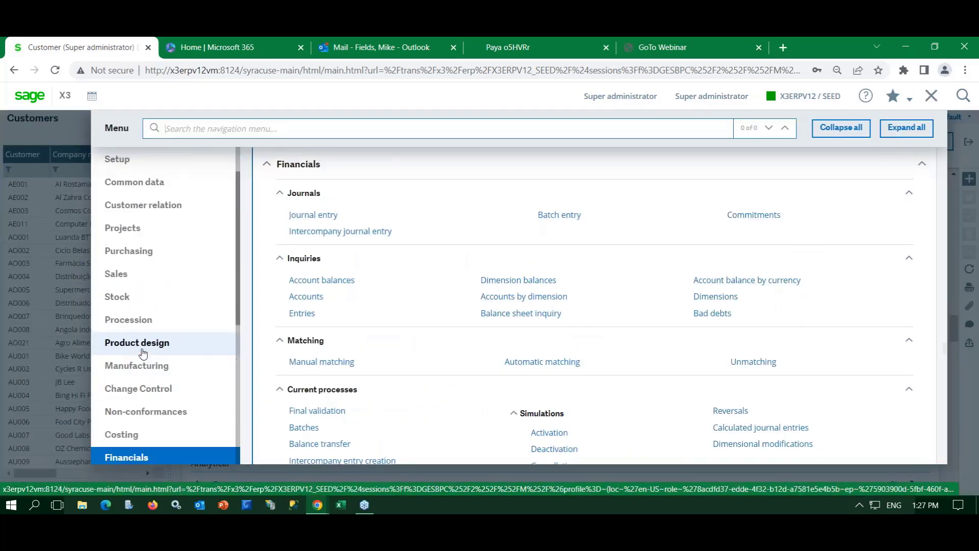
click(137, 282)
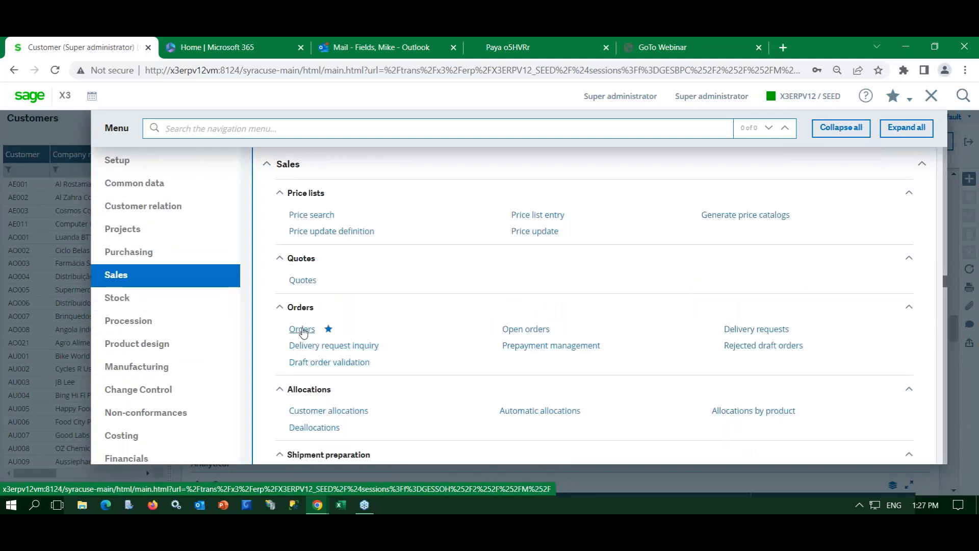
click(302, 330)
click(429, 186)
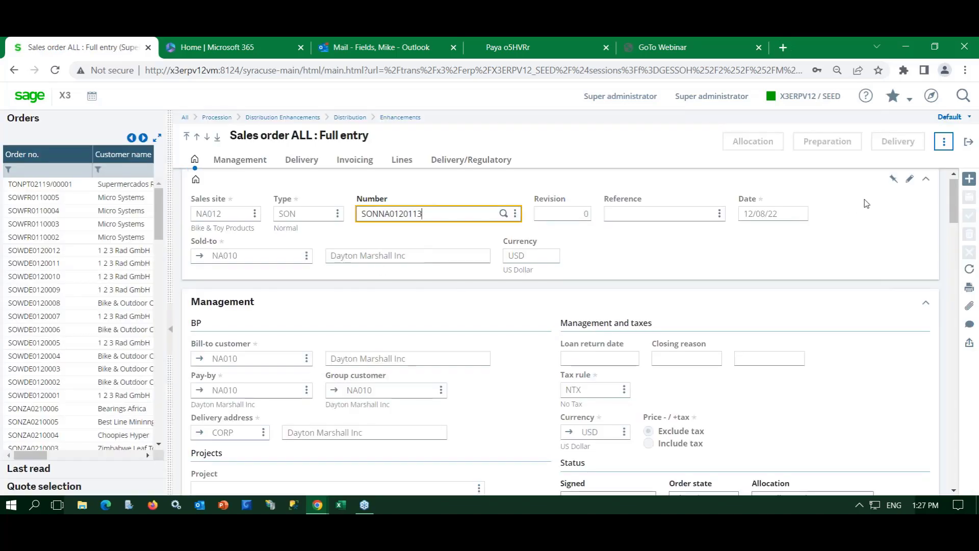
- Create a new order for sold-to customer NA010 with payment term CREDITCARD
click(970, 178)
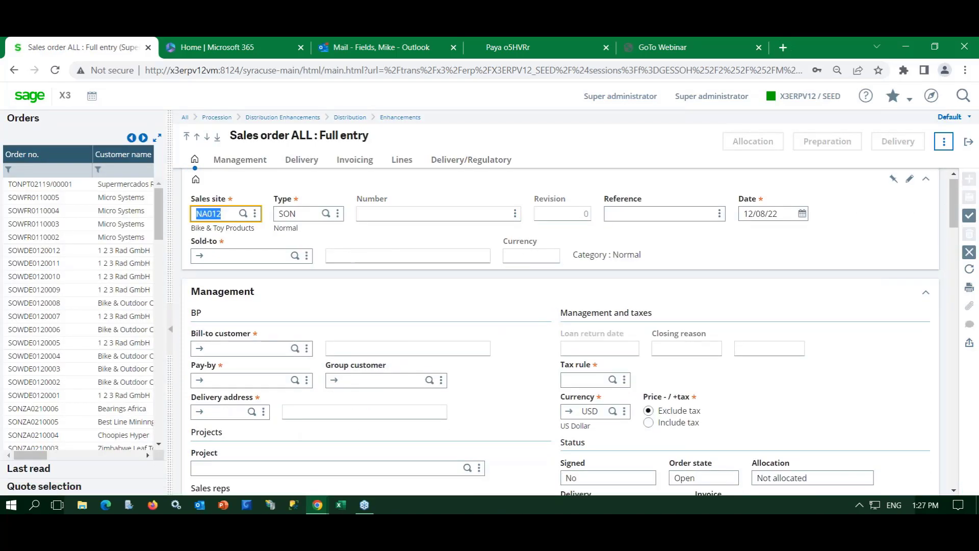
click(250, 255)
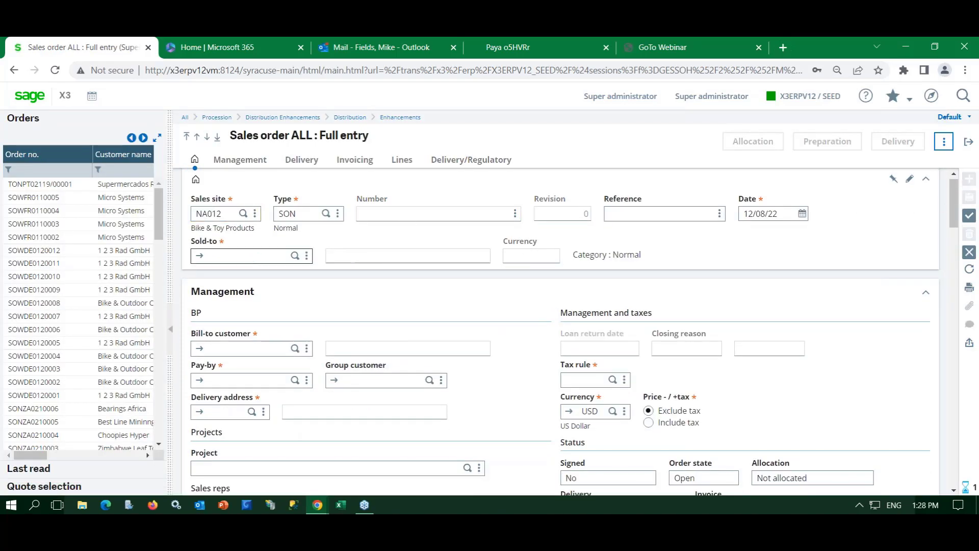
text(na010)
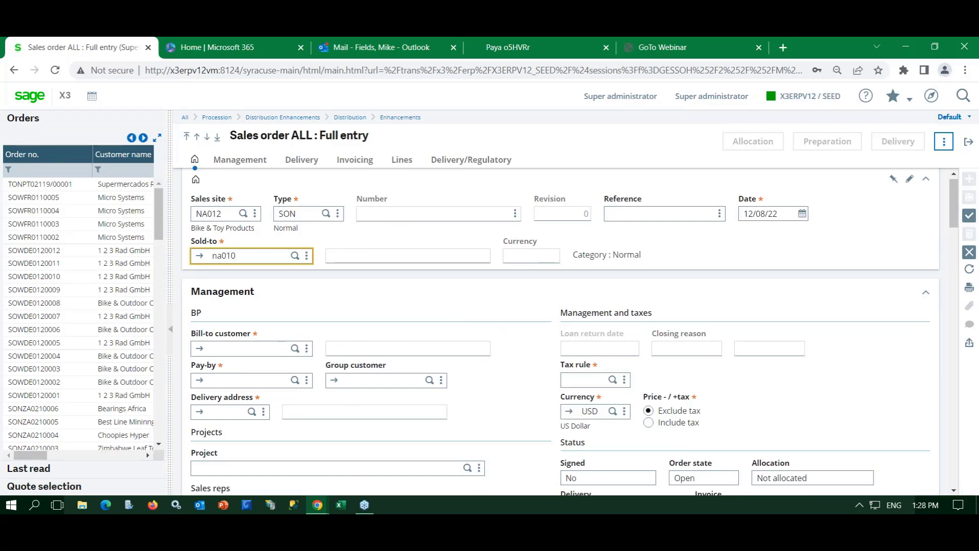
key(Tab)
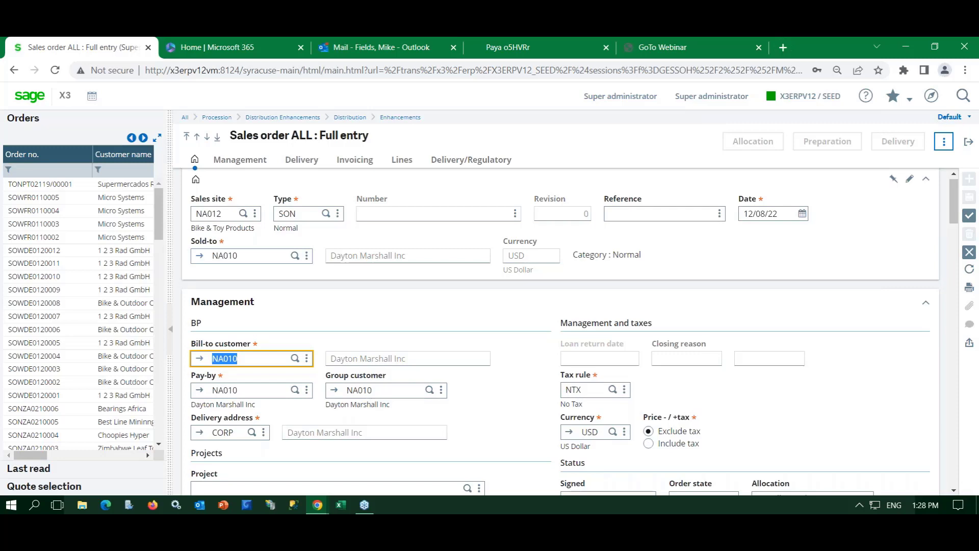
click(355, 159)
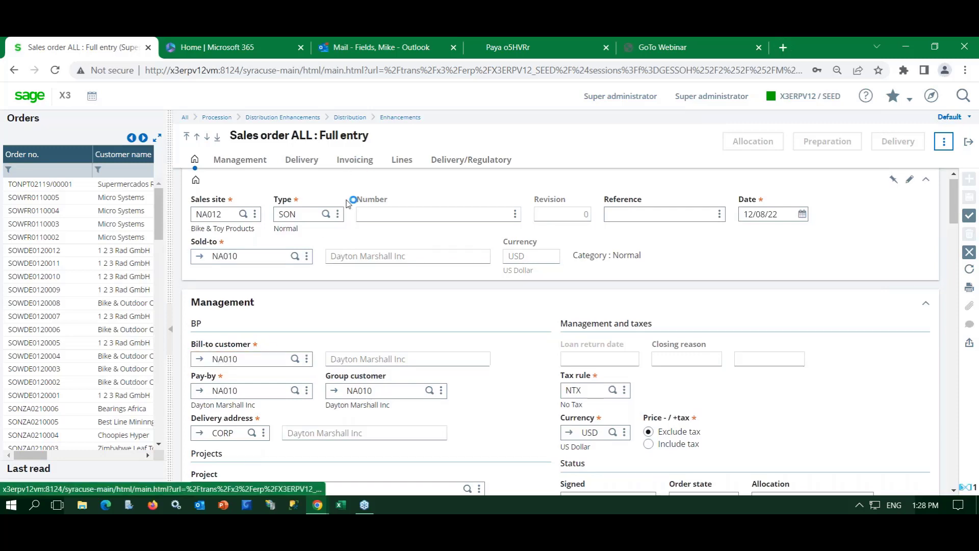
scroll(320, 282, down, 1)
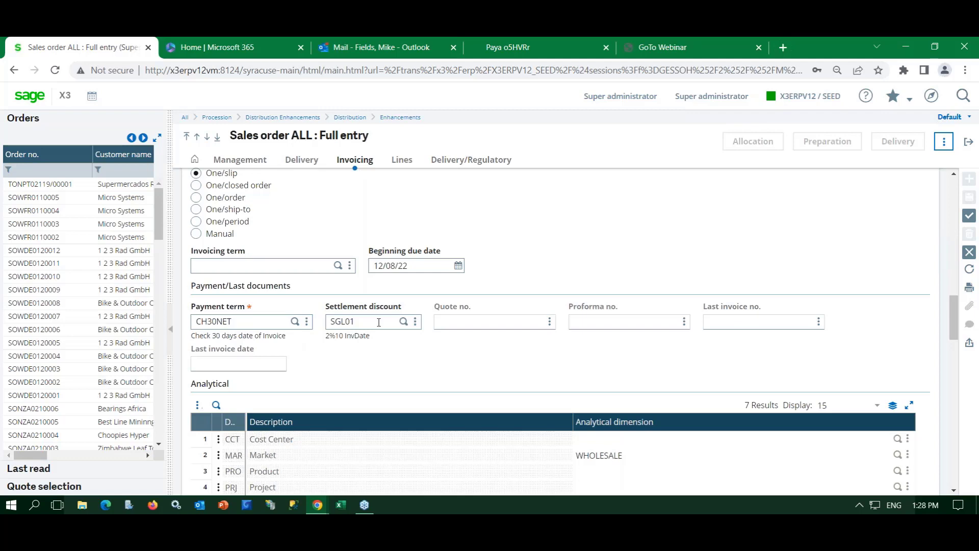
click(295, 321)
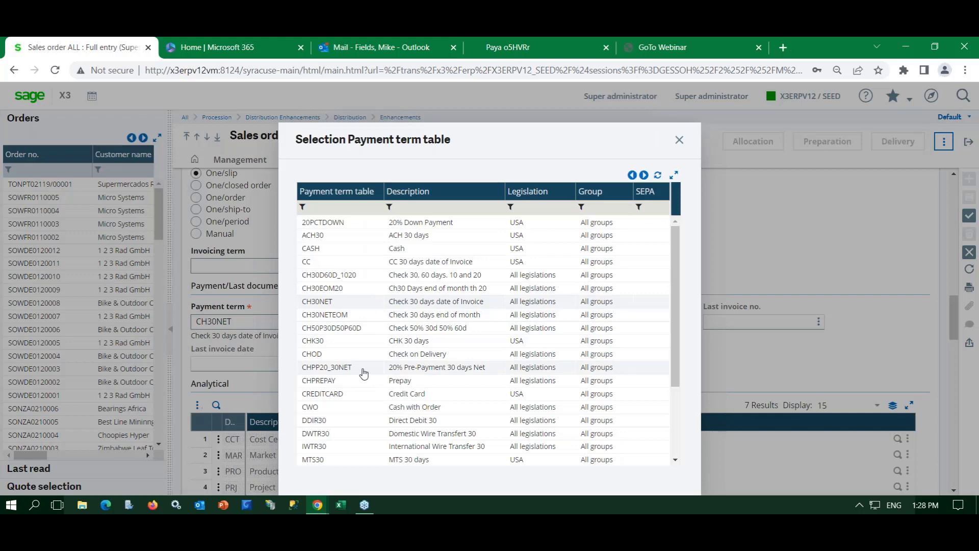
click(342, 397)
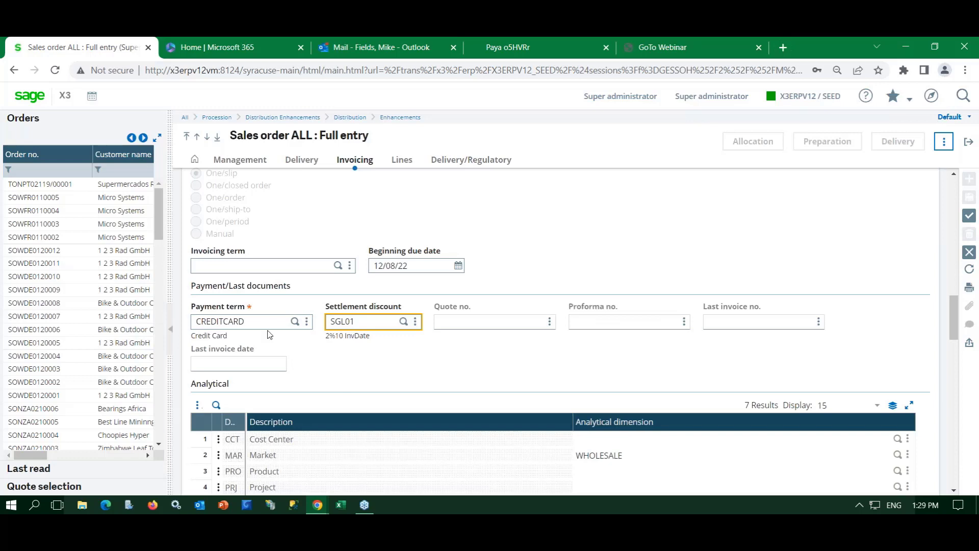
- Add order line 1: product EXP001, quantity 1, gross price 150.00
click(401, 161)
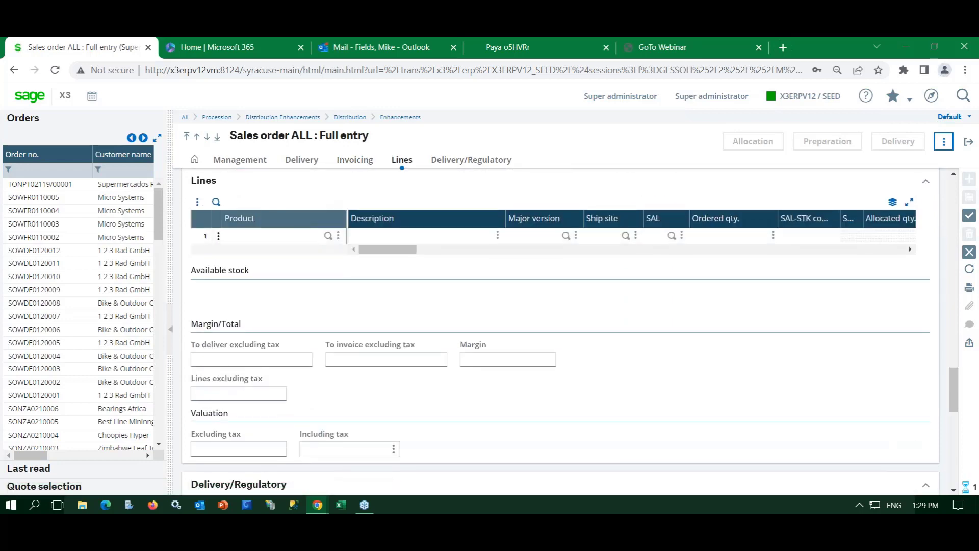
text(e)
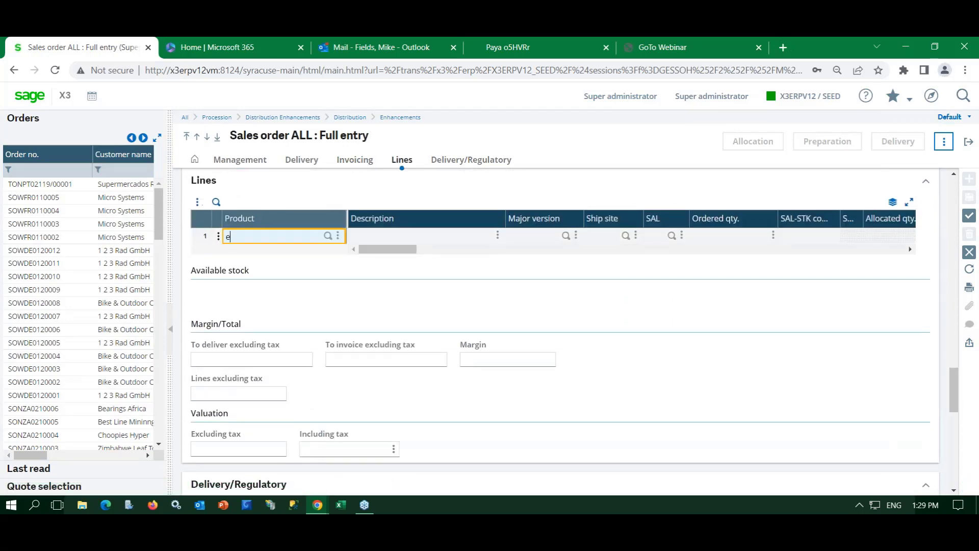
text(xp00101)
key(Tab)
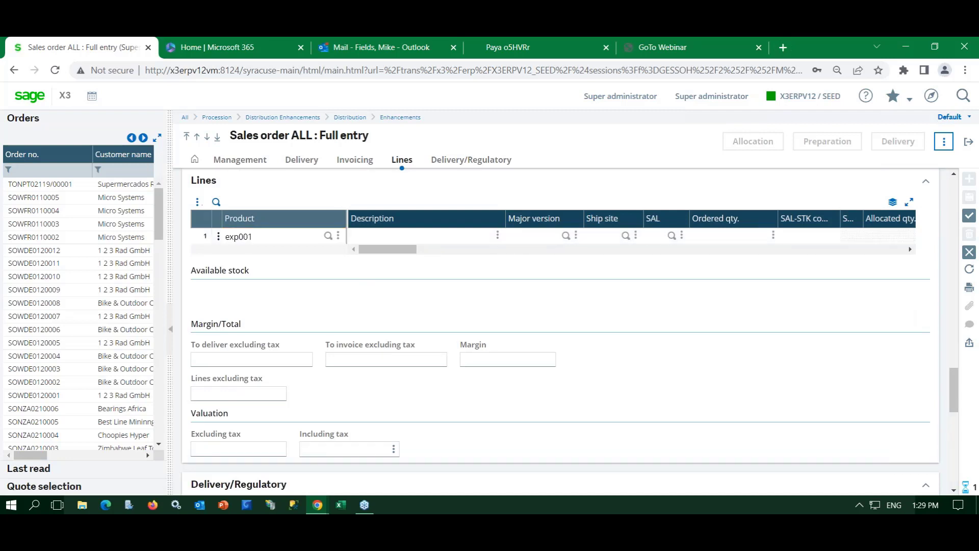
key(Tab)
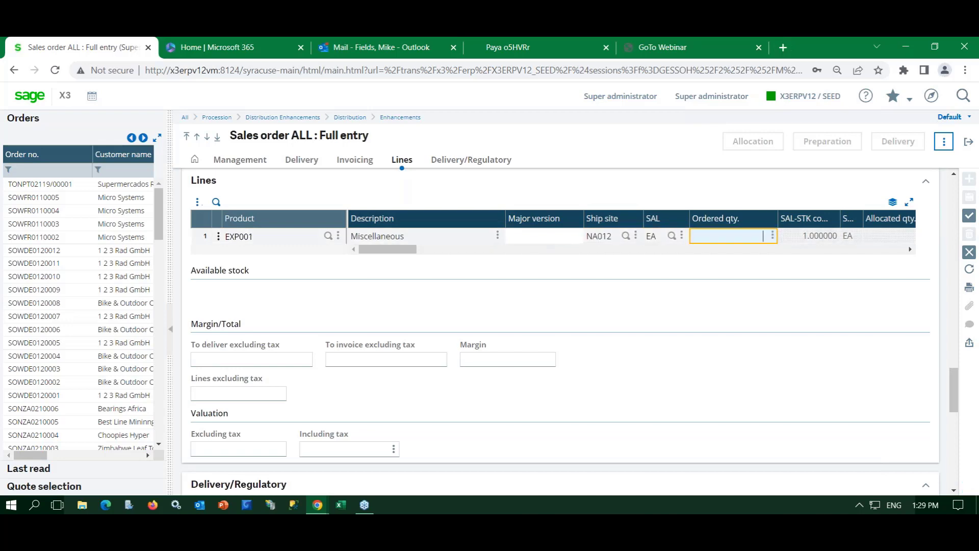
key(Tab)
key(Tab)
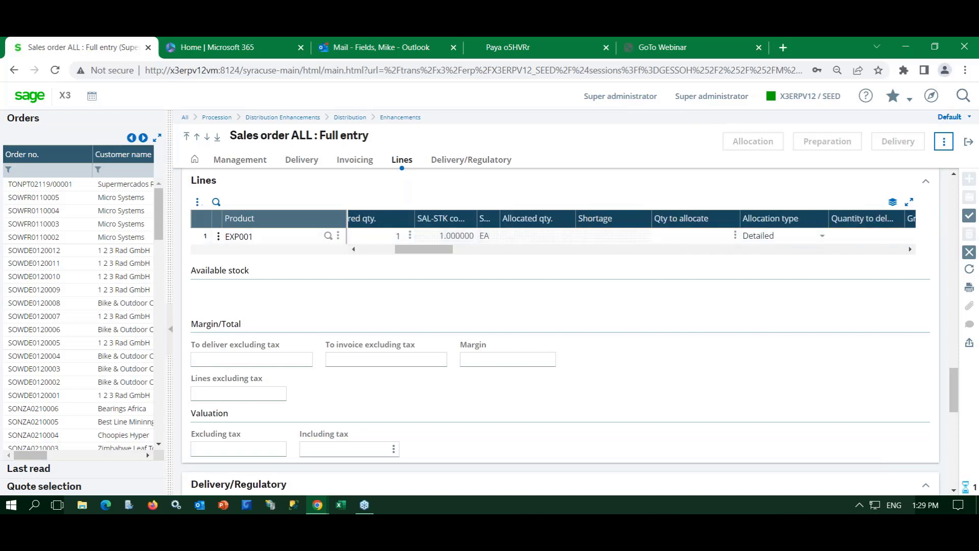
text(150.00)
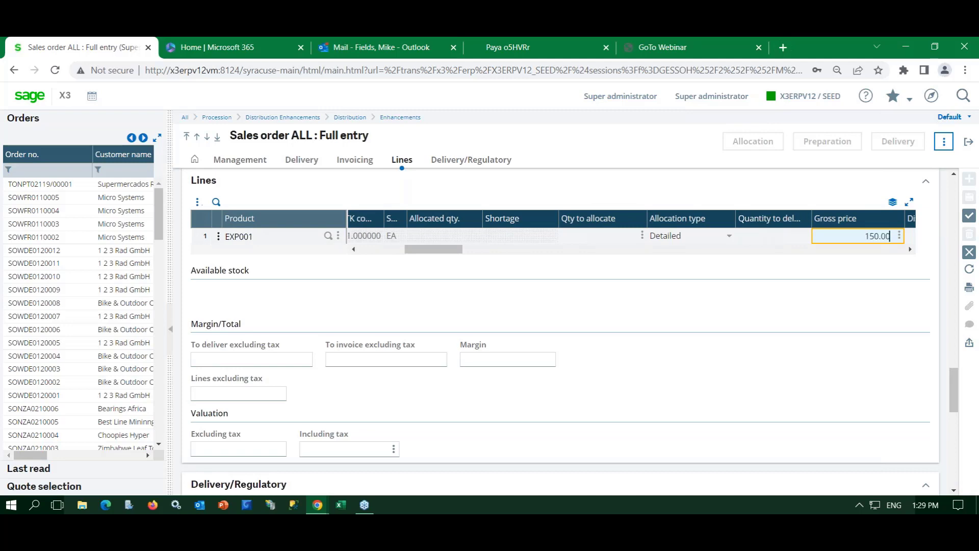
key(Tab)
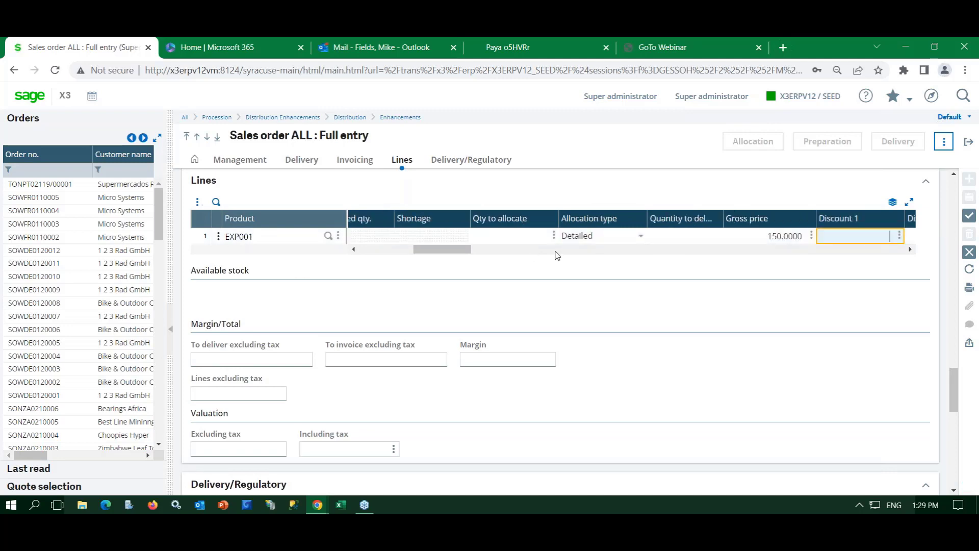
- Save order SONNA0120114 and toggle New Card on then off in credit card processing
click(969, 220)
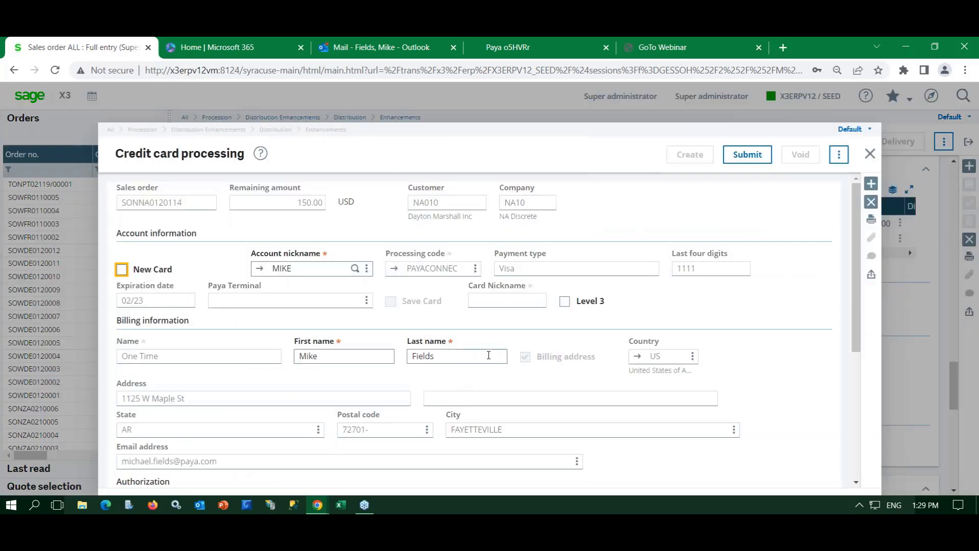
click(579, 127)
click(122, 270)
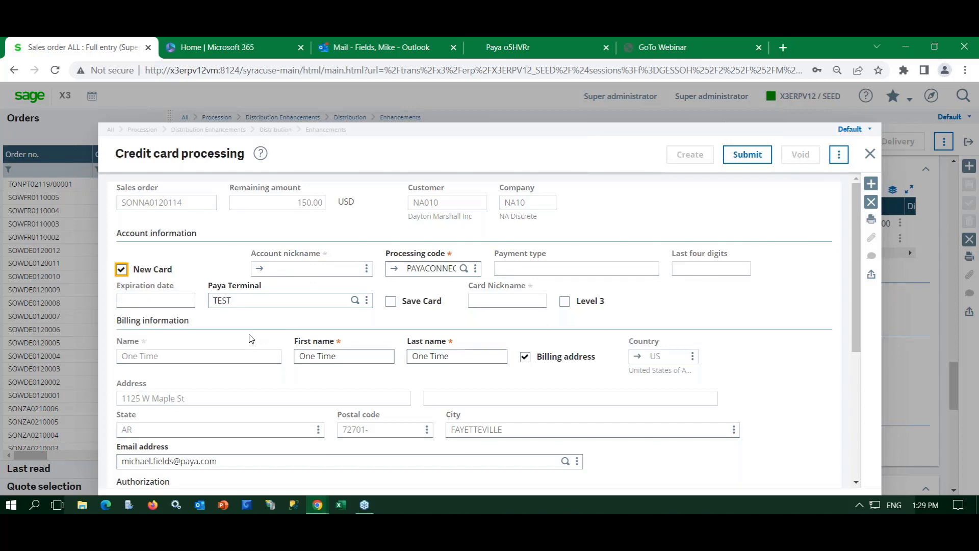
click(122, 270)
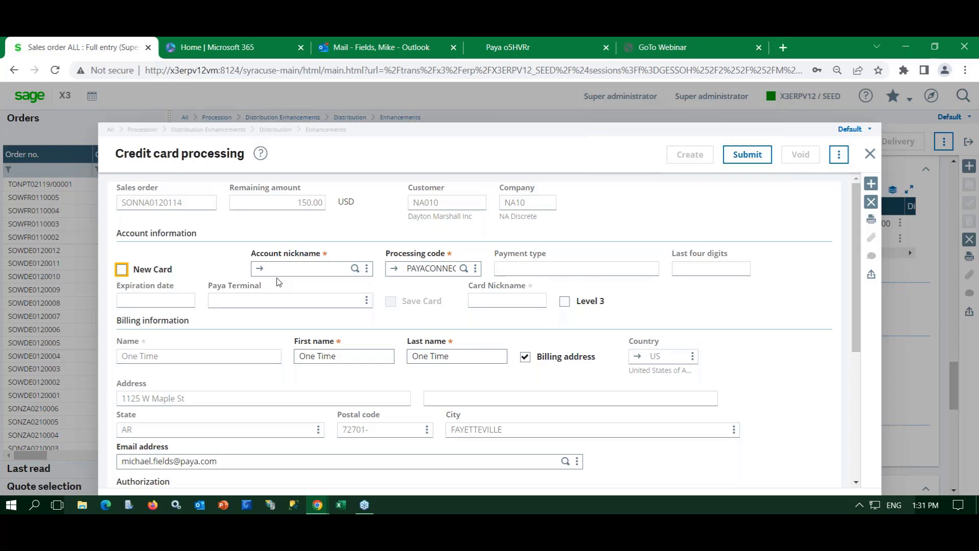
- Select the saved Visa card ending 1111 and submit it to authorize the 150.00 payment
click(356, 268)
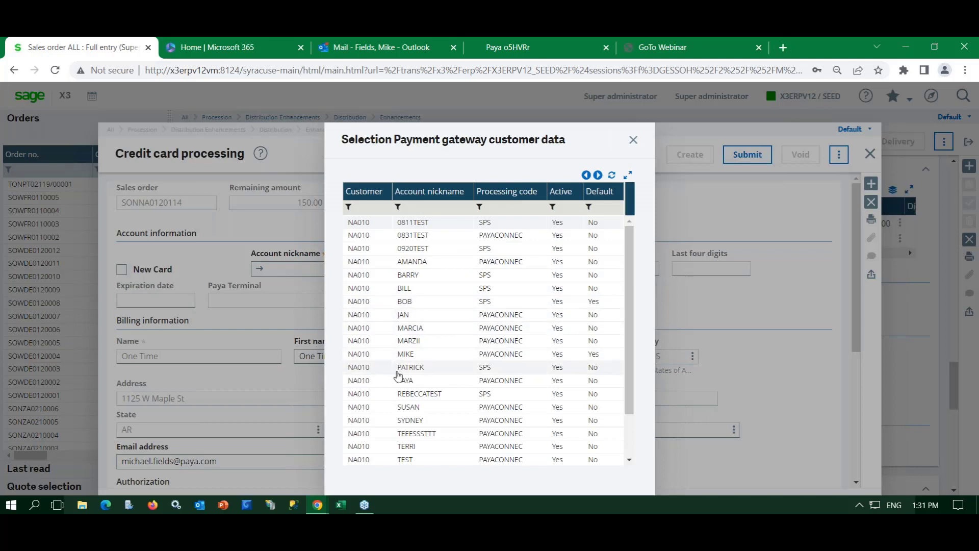
click(403, 315)
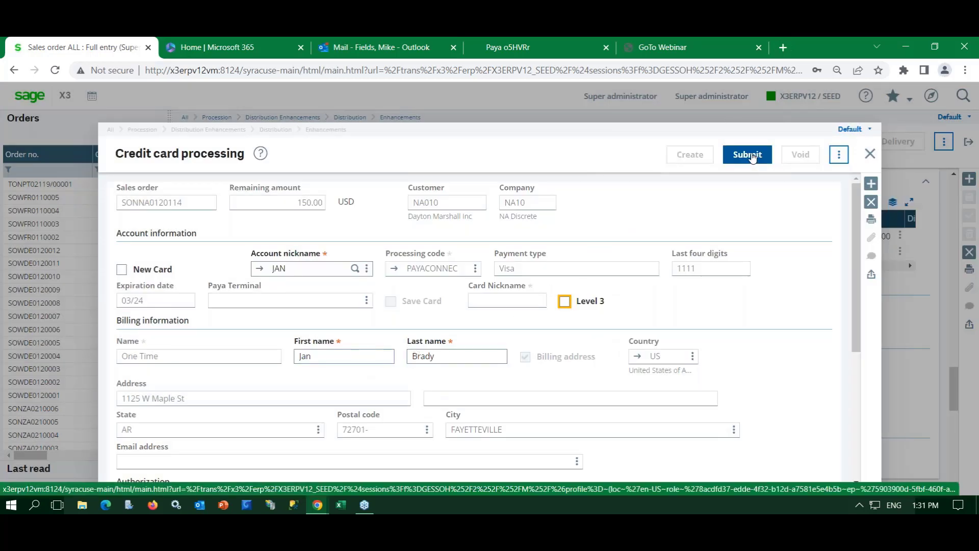
click(749, 155)
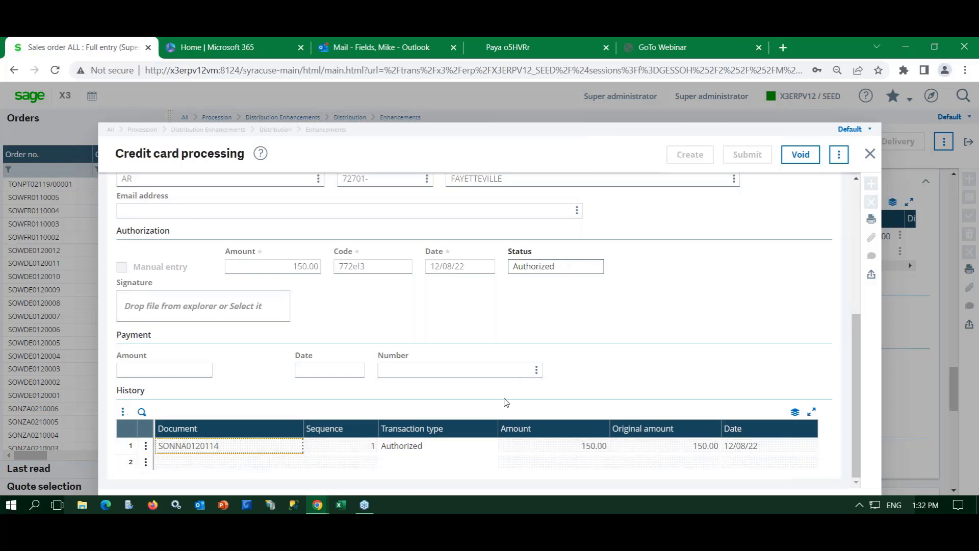
- Close card processing and create a delivery with the ALL Full entry transaction
click(871, 162)
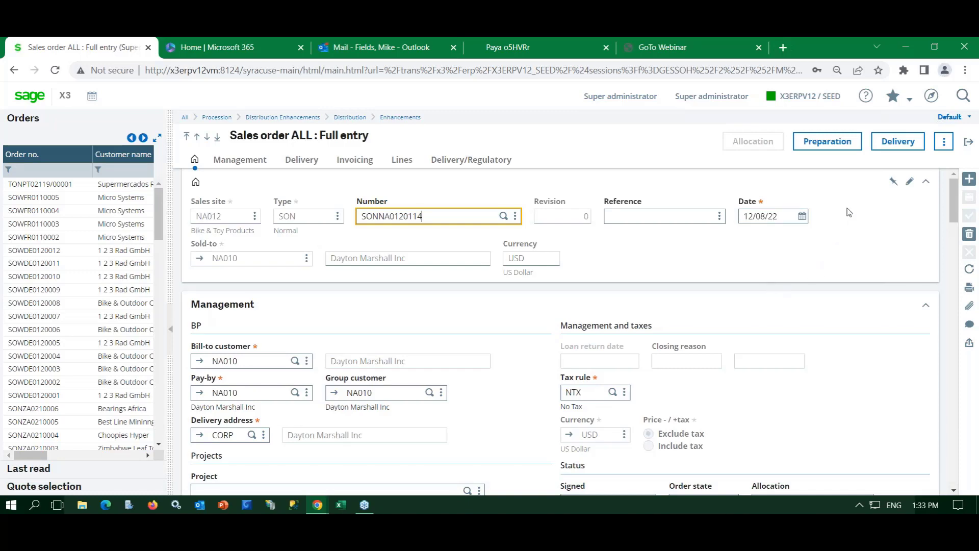
click(892, 144)
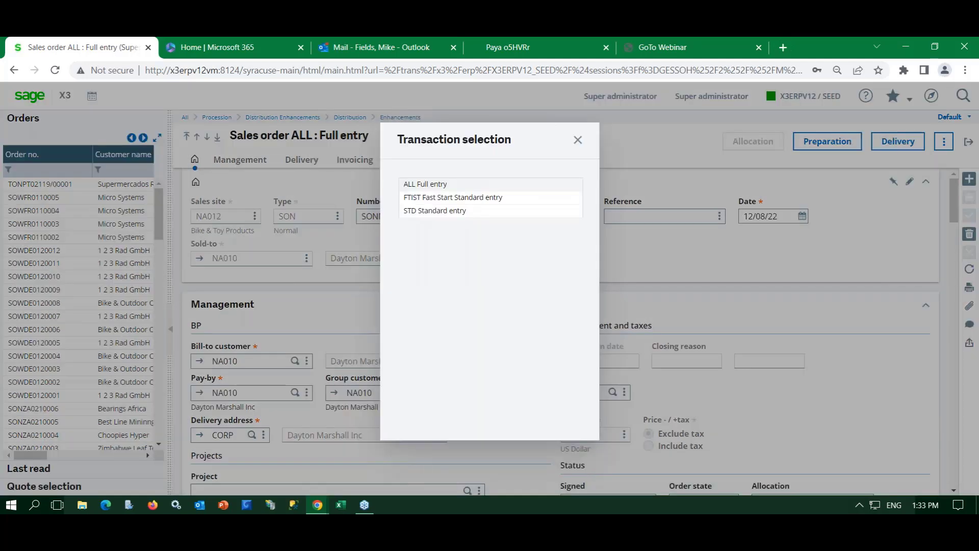
click(453, 184)
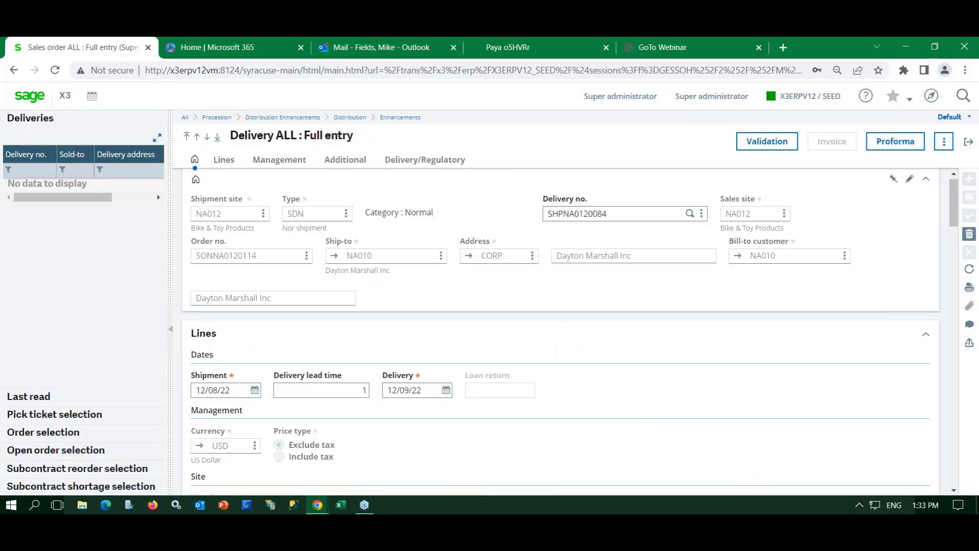
- Validate the delivery, review its Management and Delivery/Regulatory details, then invoice it
click(763, 148)
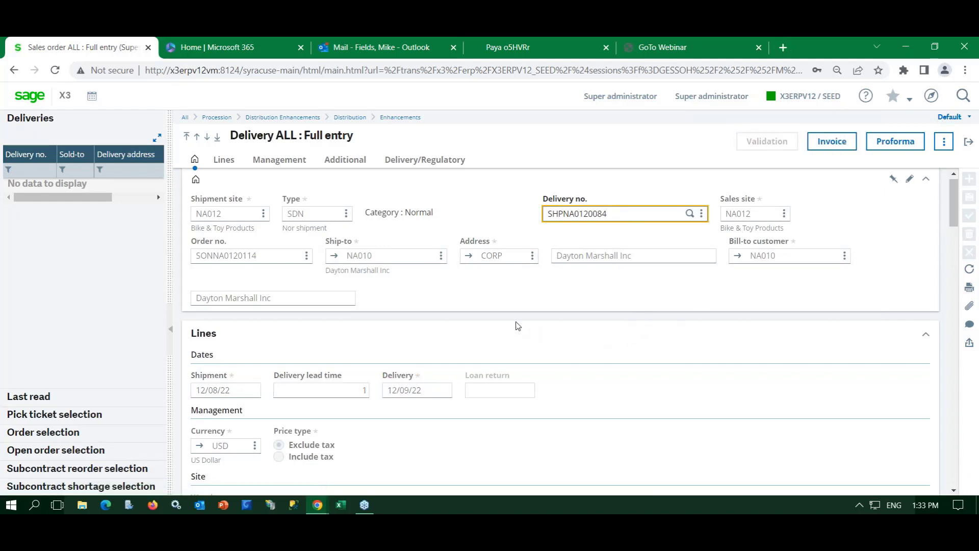
scroll(518, 325, down, 3)
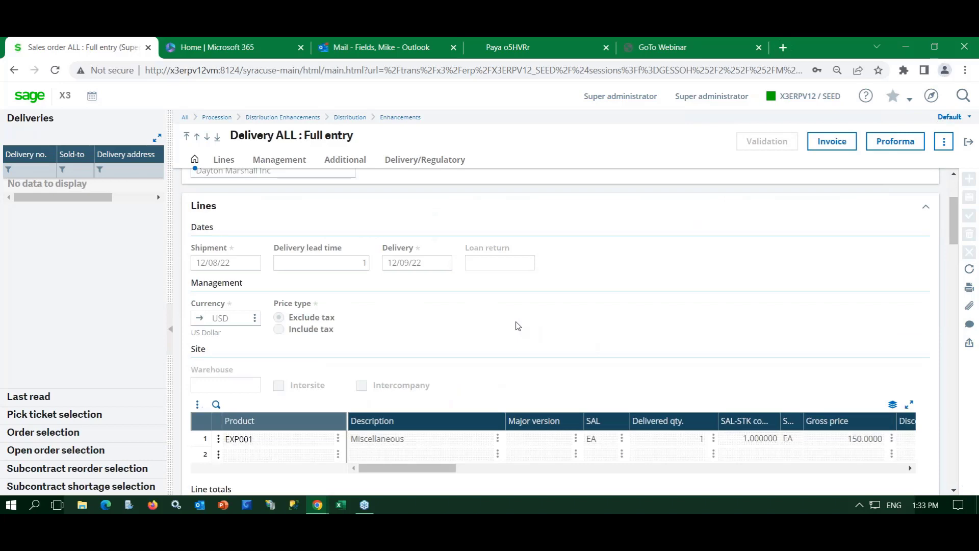
scroll(518, 326, up, 1)
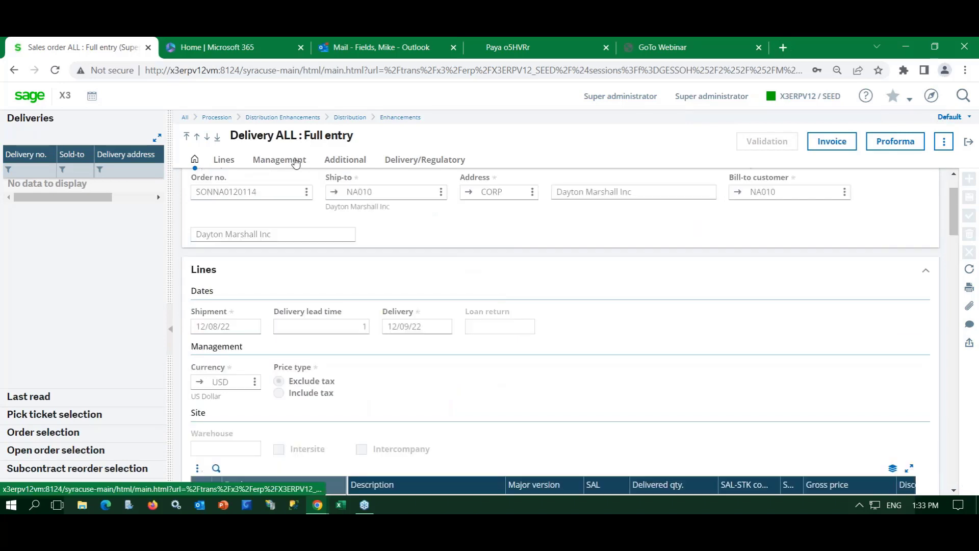
click(294, 161)
scroll(468, 288, up, 2)
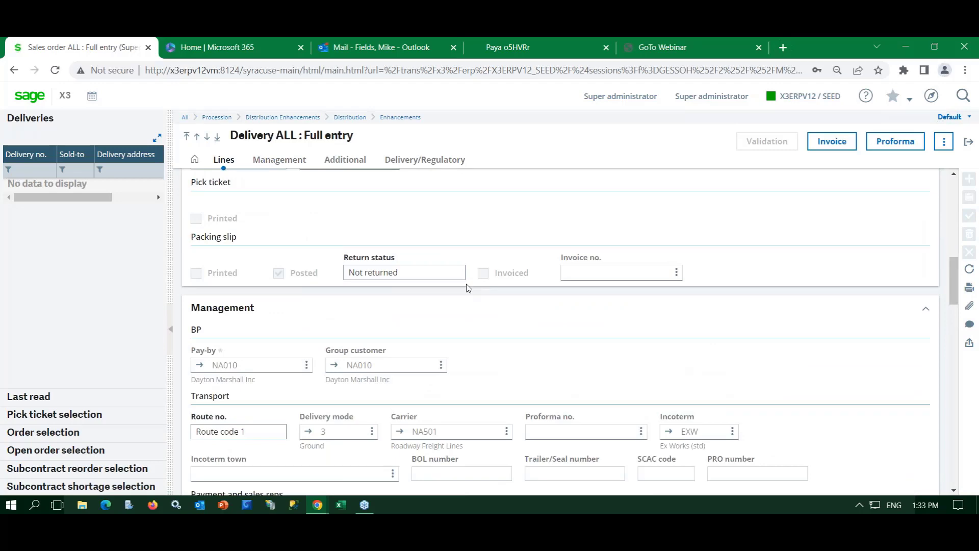
click(435, 161)
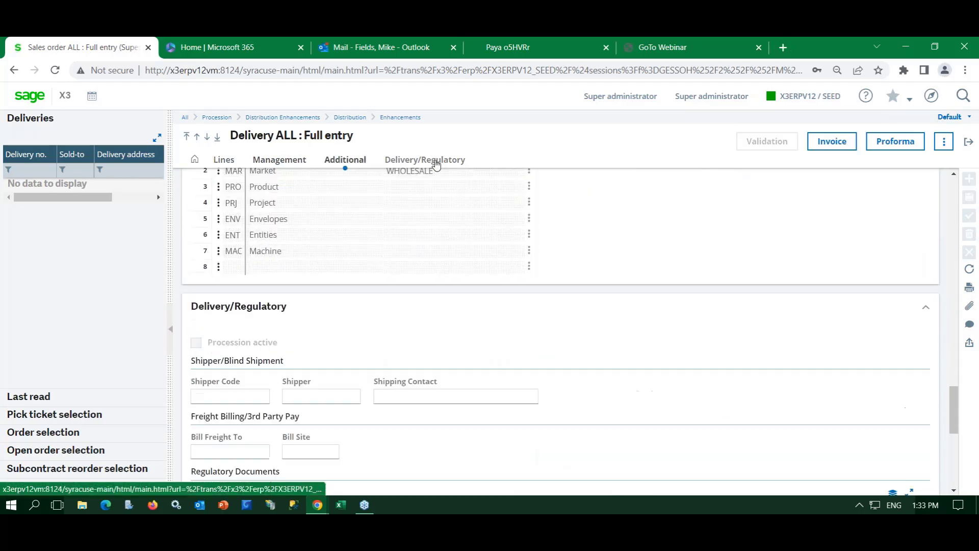
scroll(440, 238, up, 3)
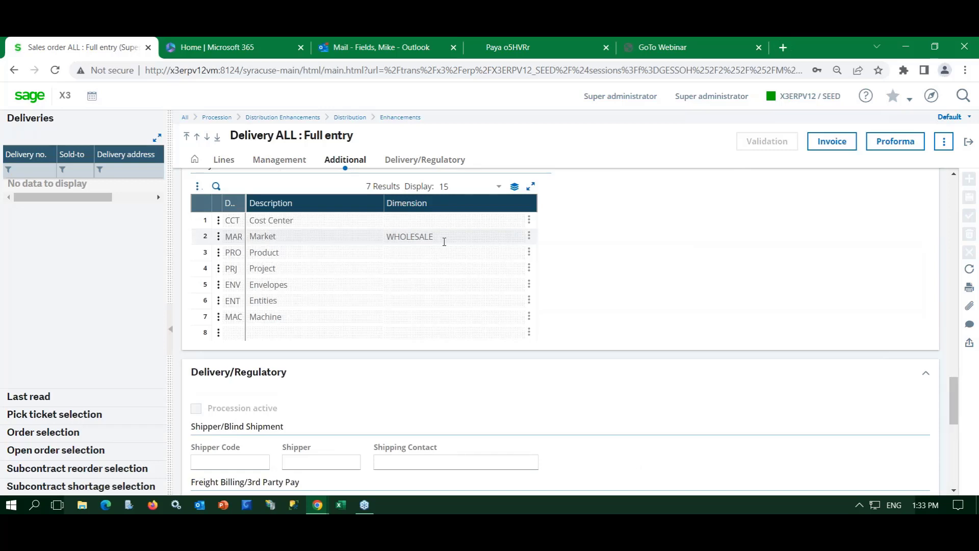
scroll(600, 309, up, 3)
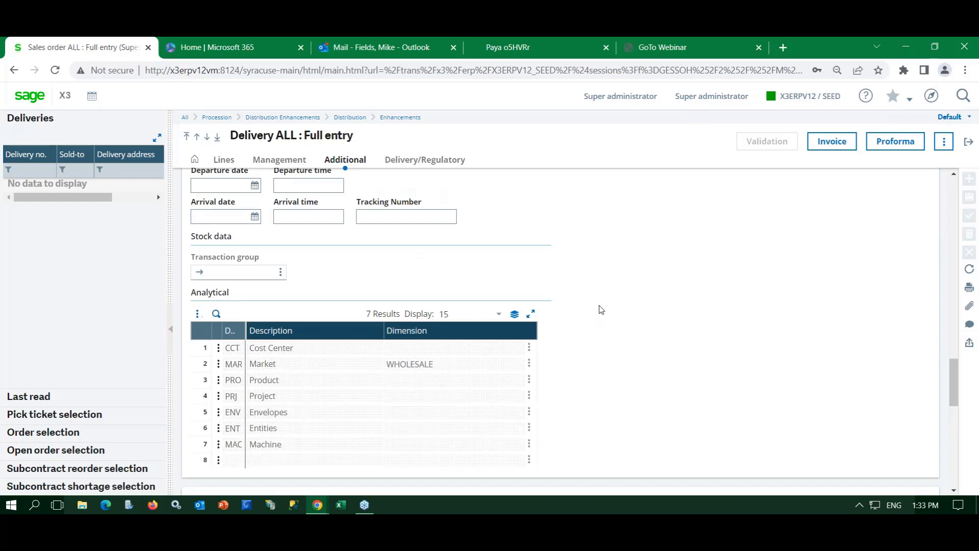
click(816, 145)
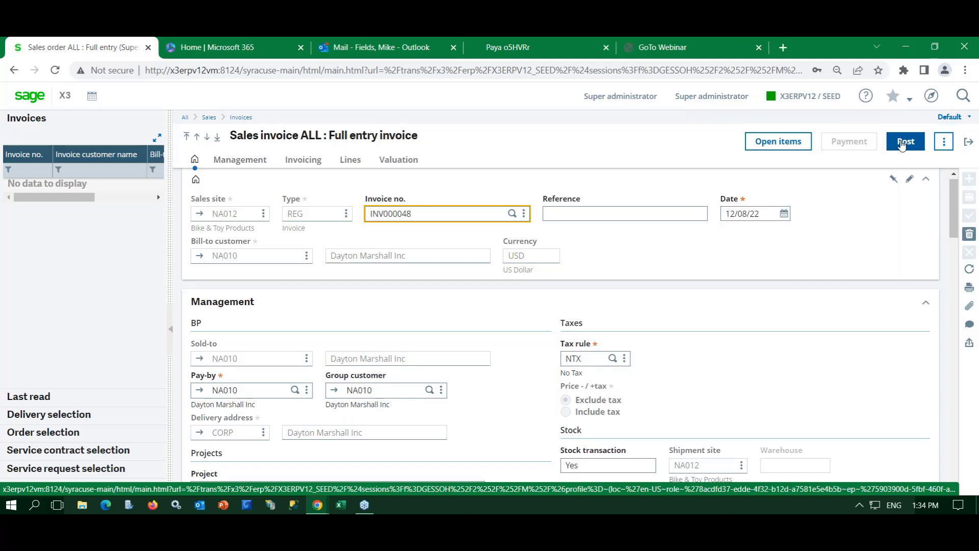
- Post sales invoice INV000048, then switch to the Paya gateway site
click(902, 143)
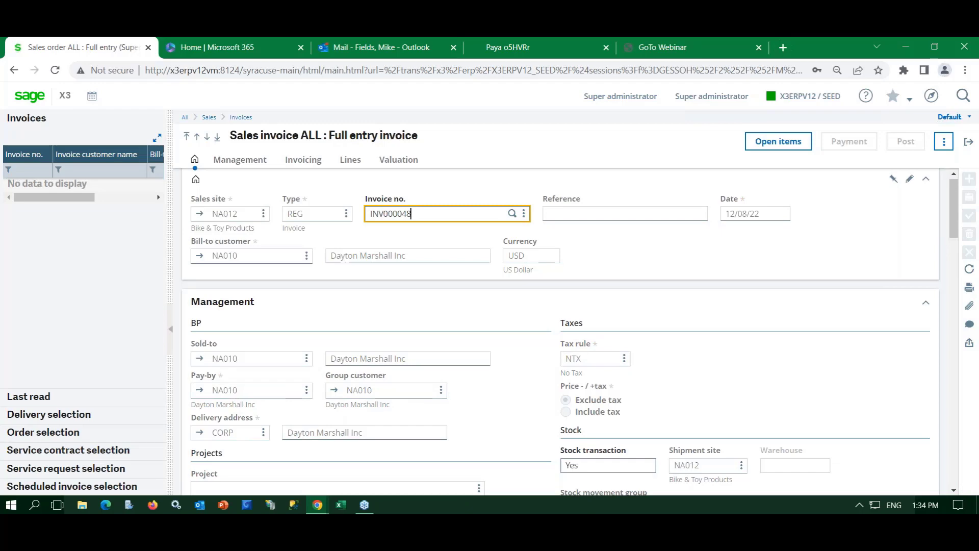
click(529, 51)
- Sign in to Paya Connect with the account password
click(465, 182)
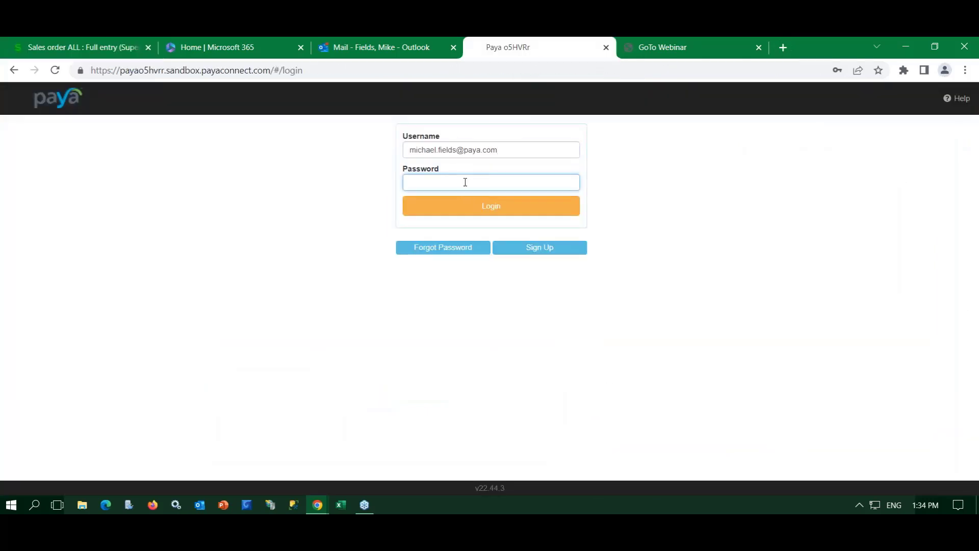
text(**********)
key(Return)
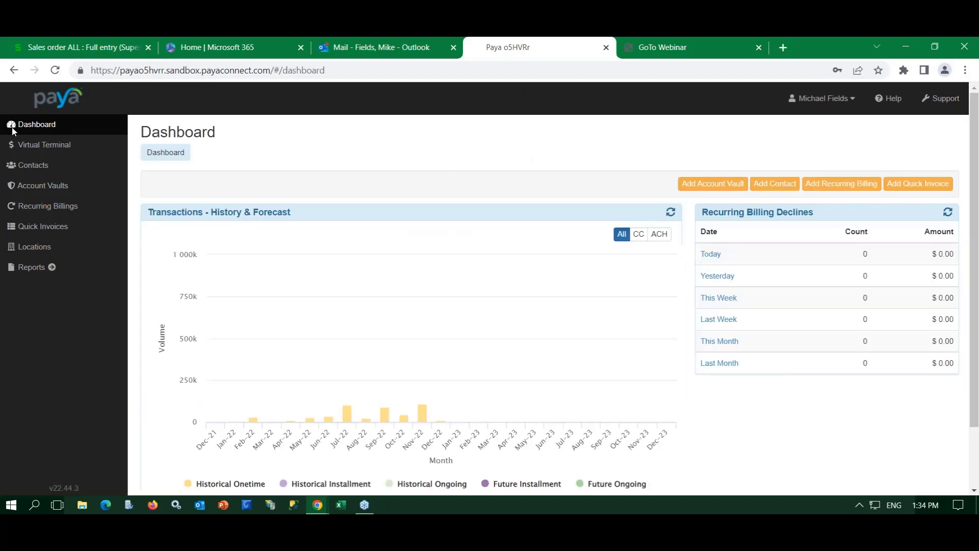
click(45, 248)
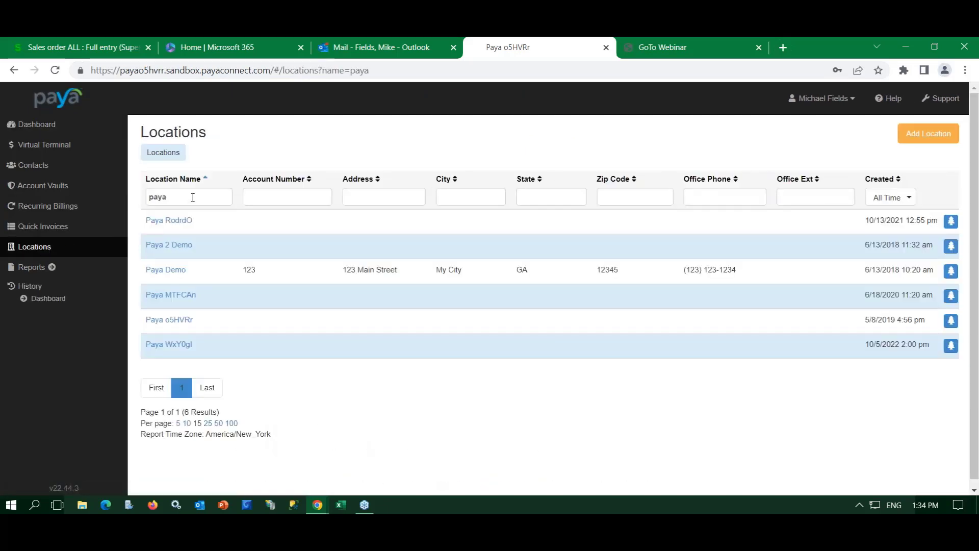
click(176, 323)
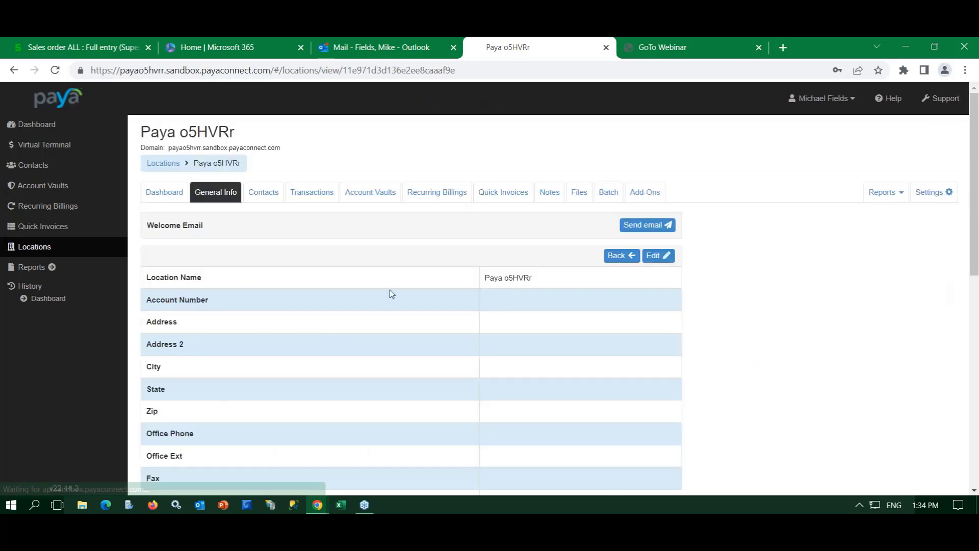
click(306, 196)
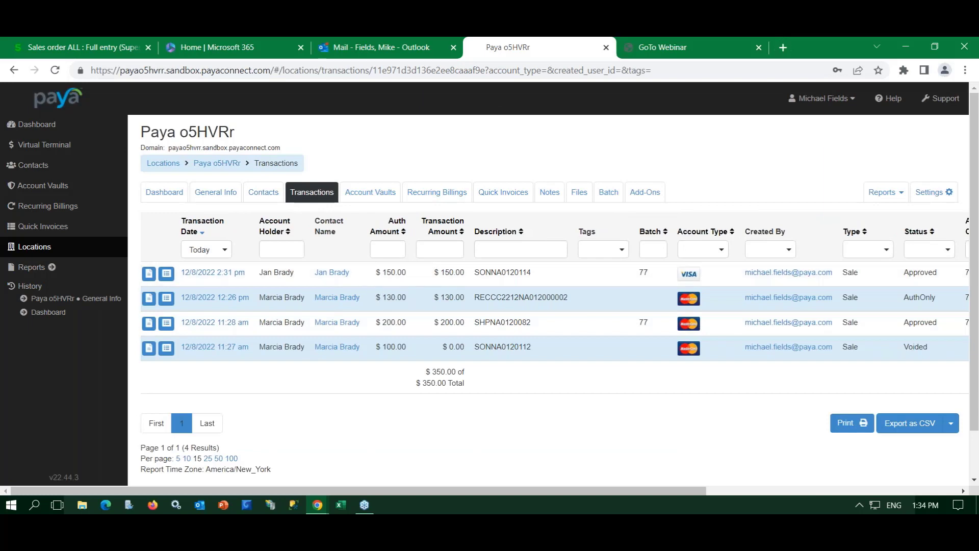
drag(589, 490, 796, 489)
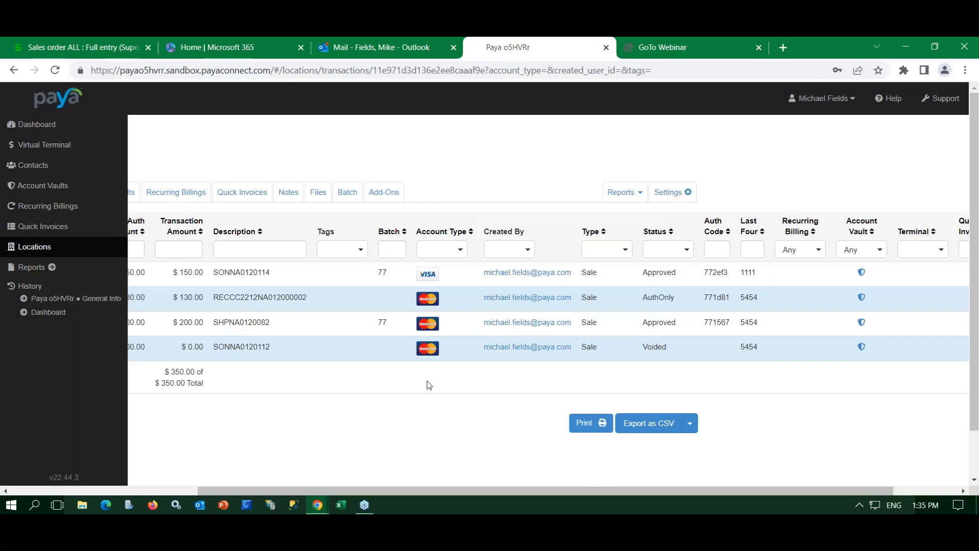
click(108, 50)
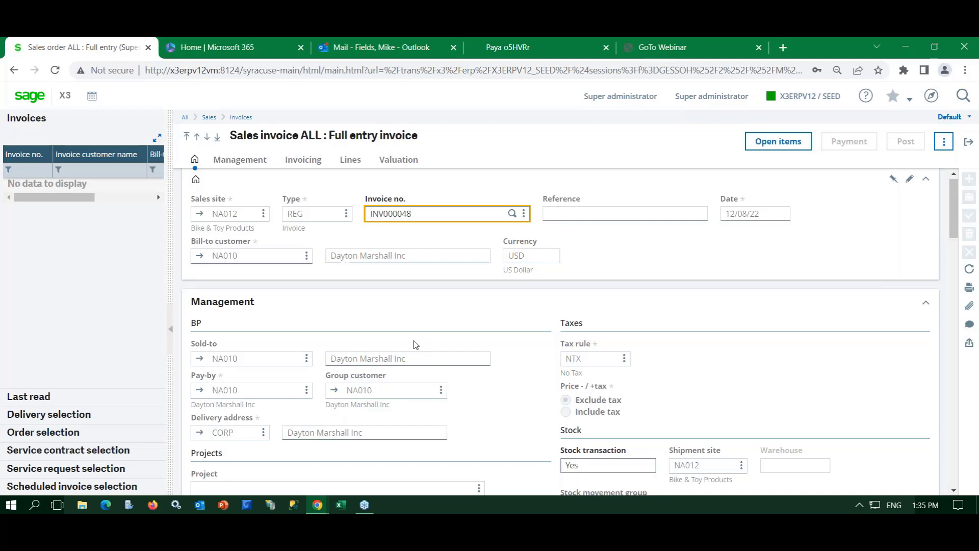
click(932, 97)
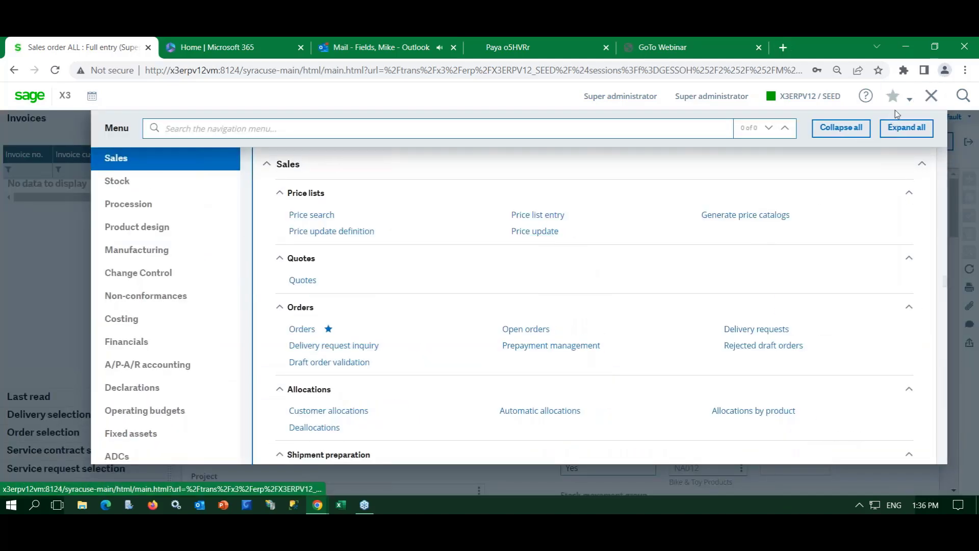
- Open a bookmarked function, then close the sales order and customer screens
click(910, 102)
scroll(847, 340, down, 5)
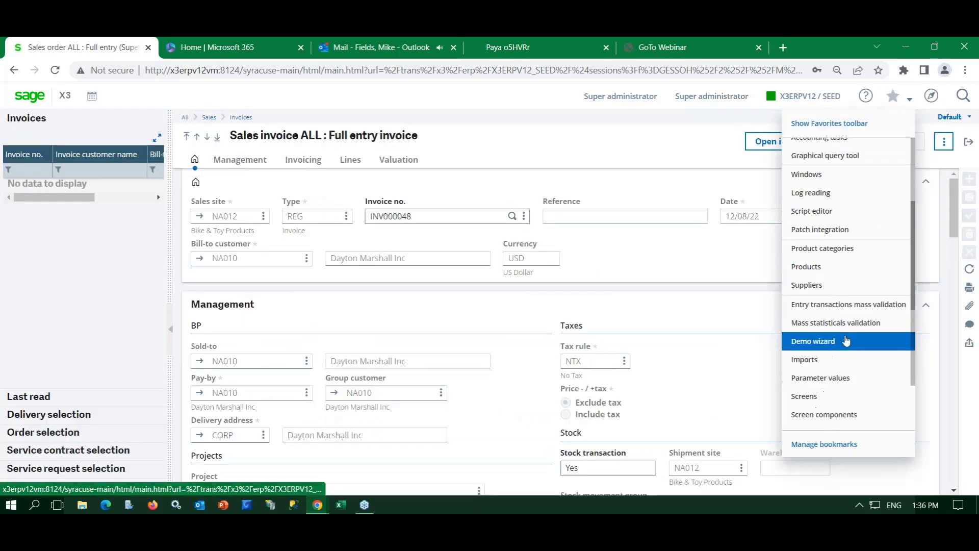
click(829, 416)
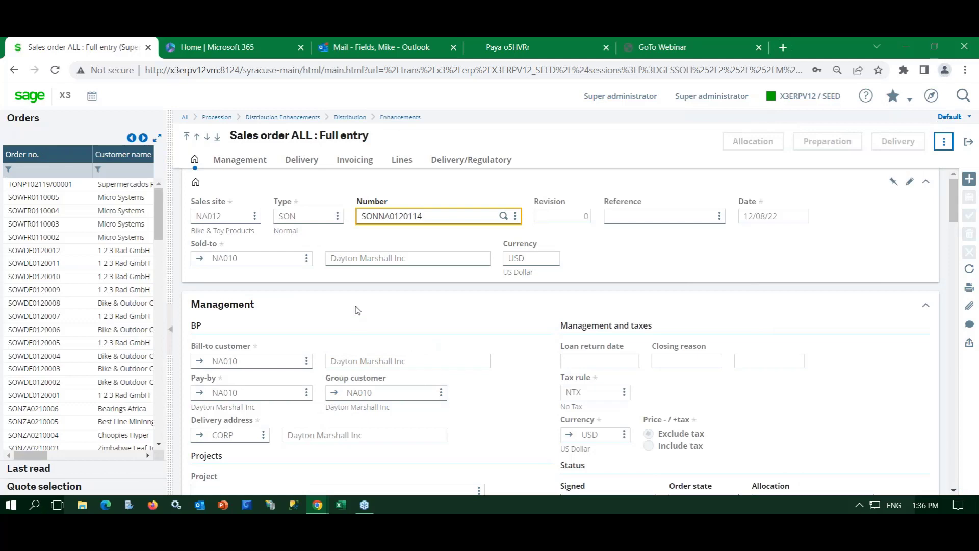
click(968, 143)
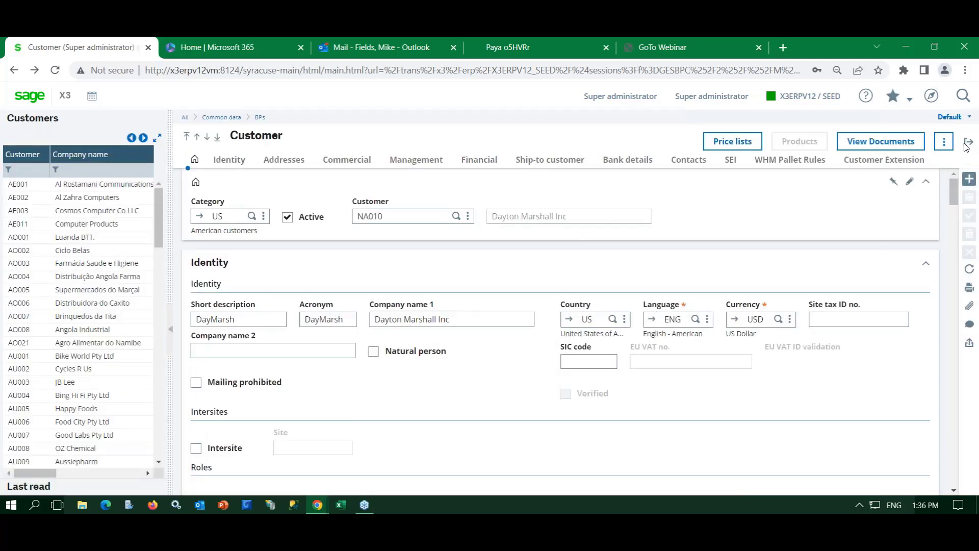
click(968, 143)
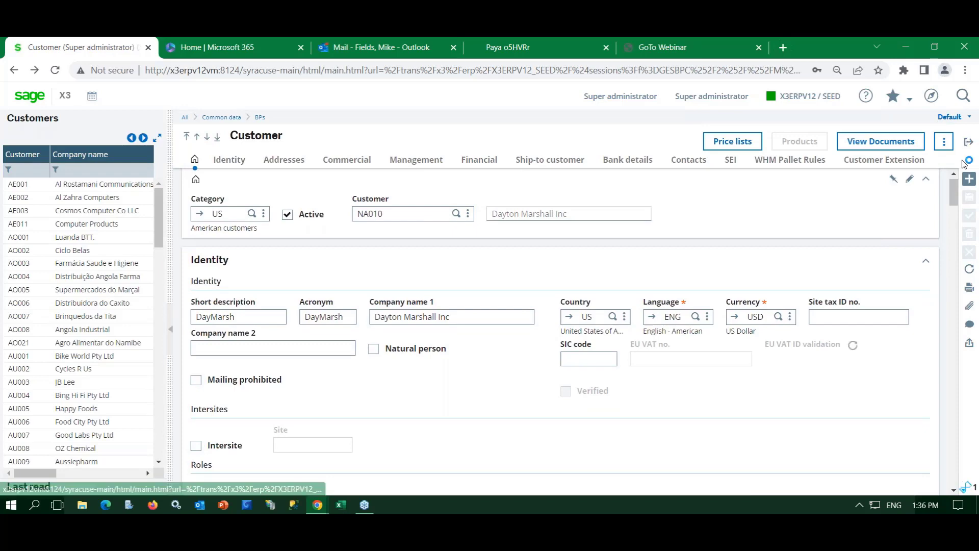
- Review the Paya Connect settings in Payment gateways from Favorites, then close them
click(931, 96)
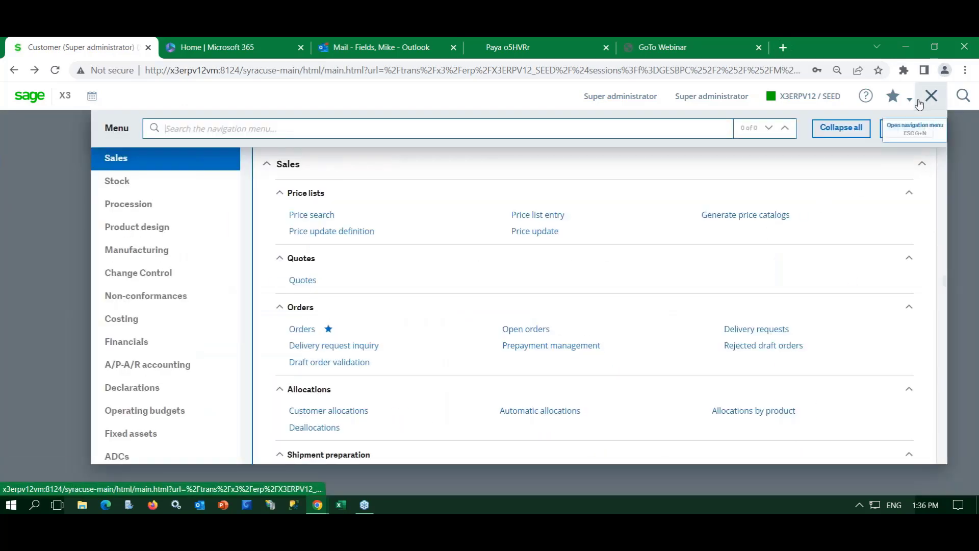
click(893, 95)
scroll(865, 269, down, 5)
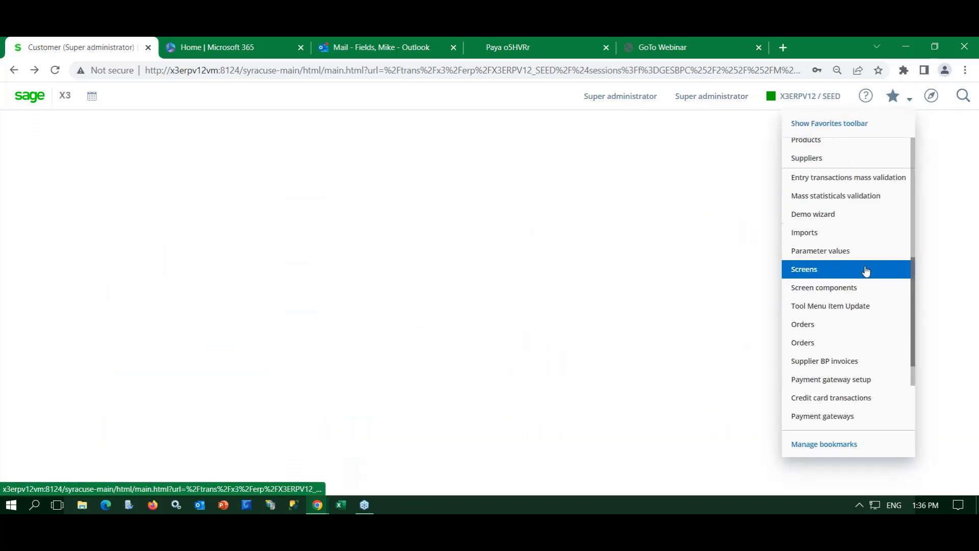
click(821, 416)
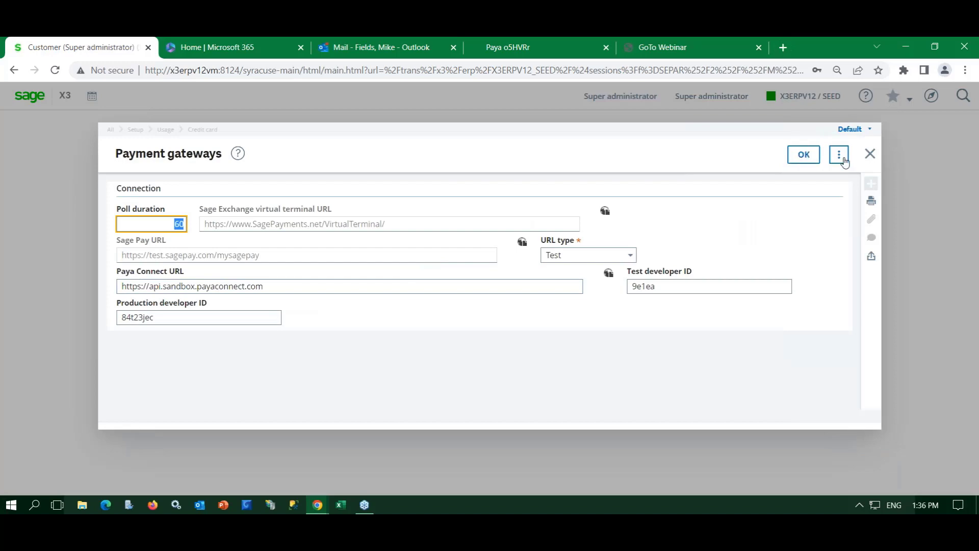
click(870, 154)
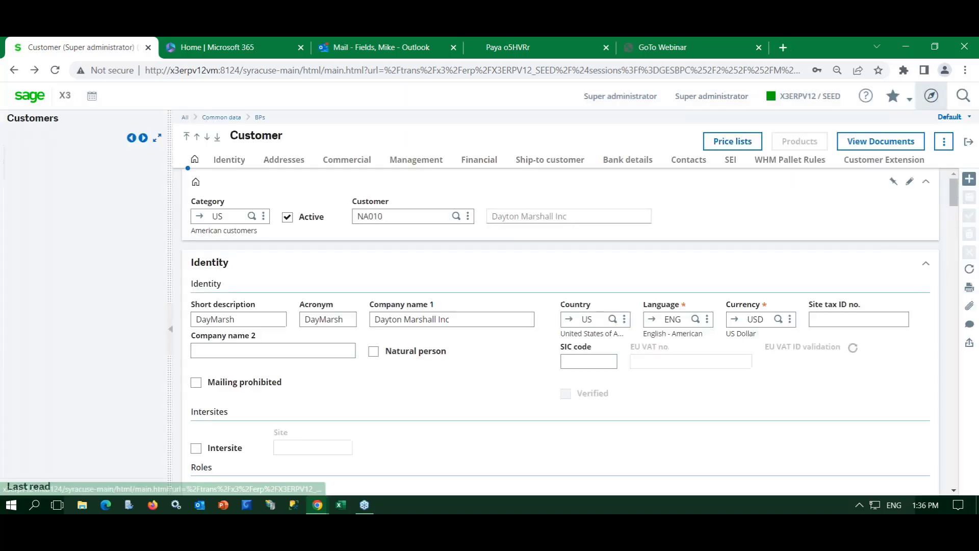
- Search the navigation menu for 'credit card' functions
click(931, 96)
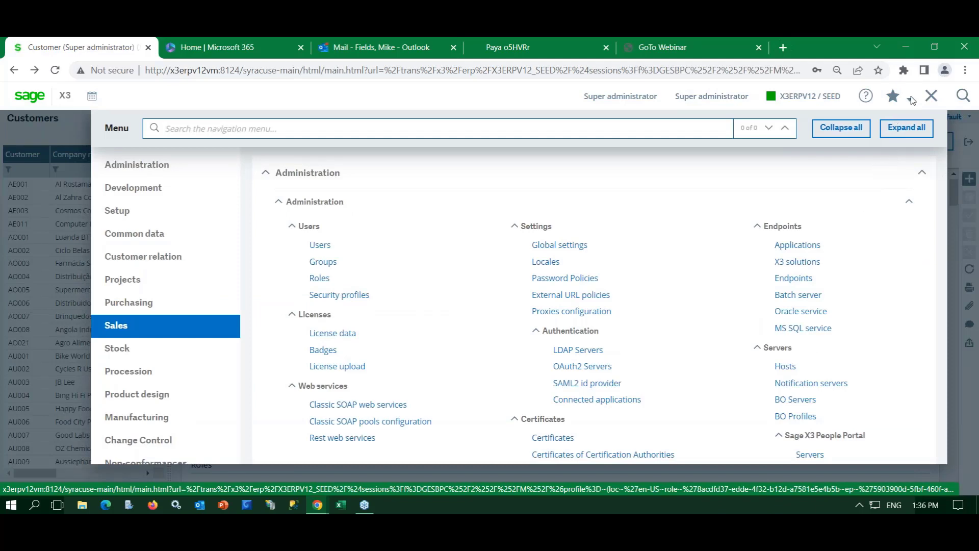
click(910, 99)
click(771, 288)
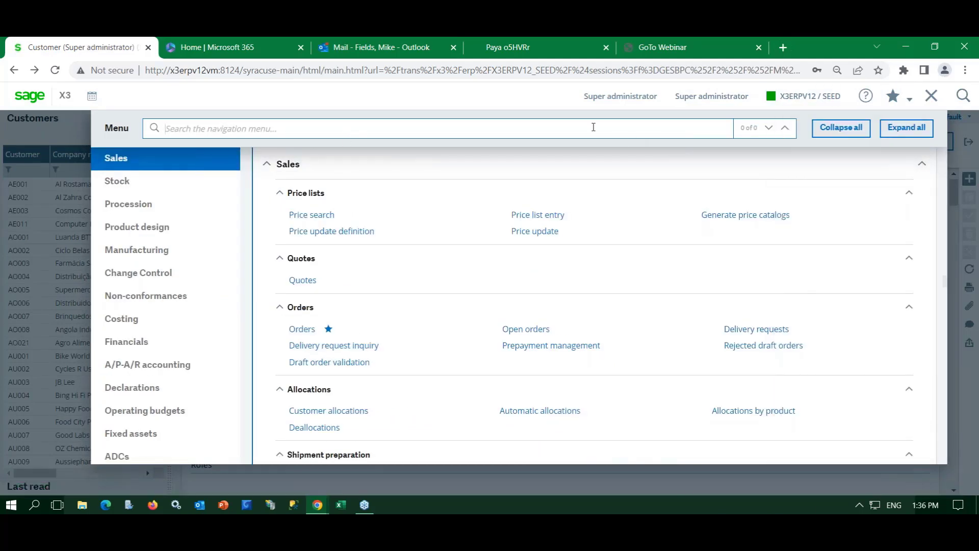
text(credit)
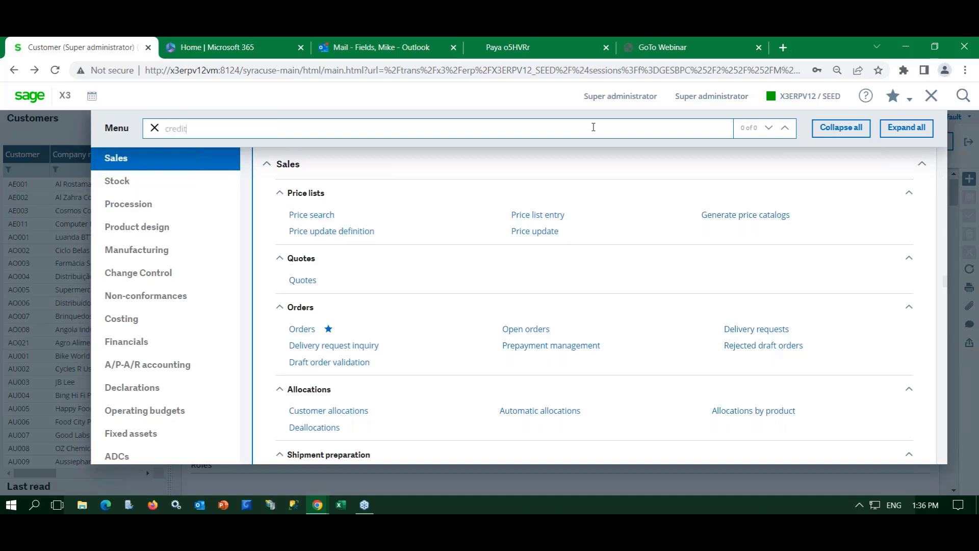
text( car)
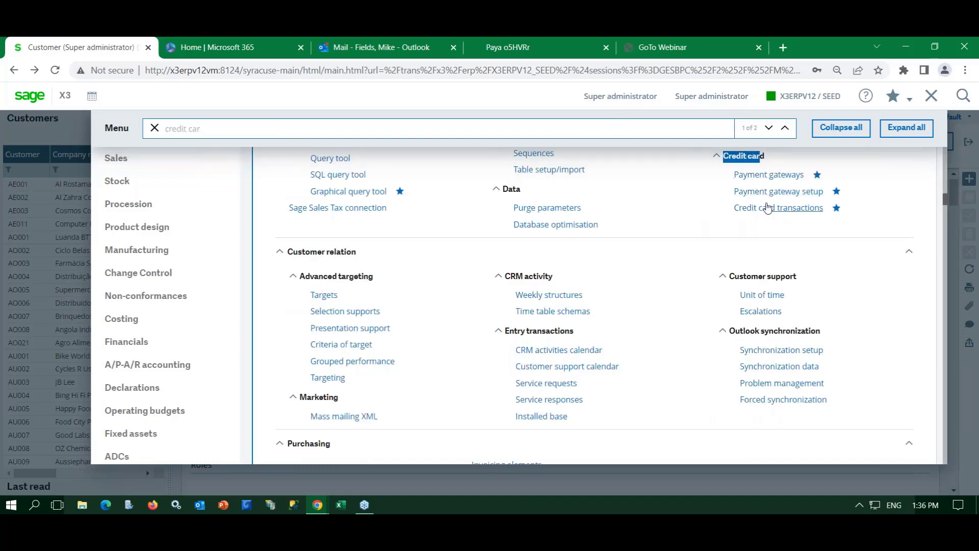
- Review the PAYACONNEC gateway setup, leaving authorization at Order entry with 7 authorized days
click(770, 192)
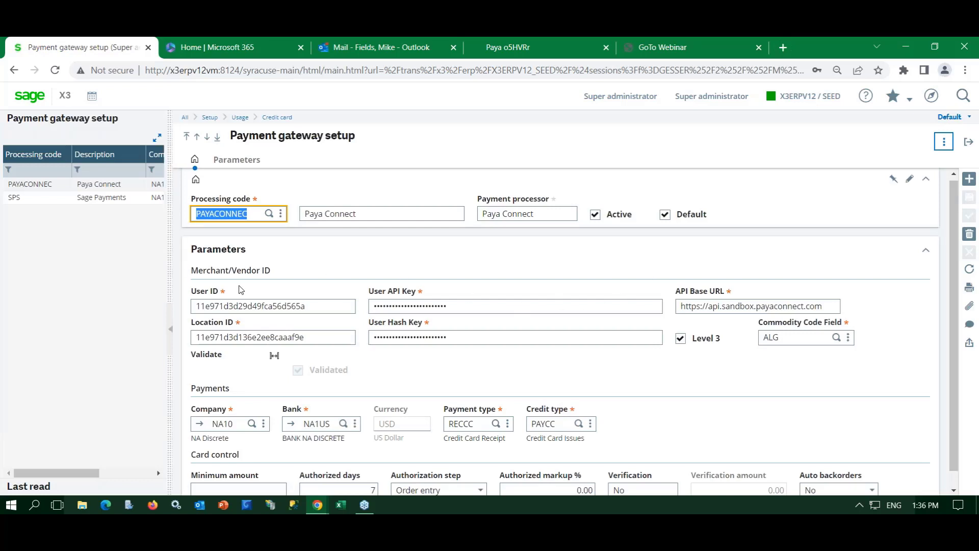
scroll(240, 287, down, 1)
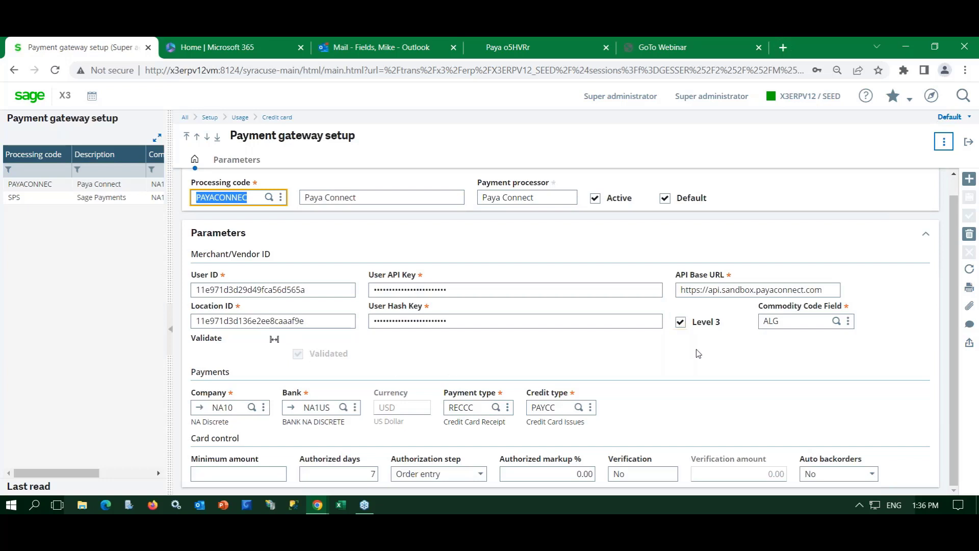
click(891, 349)
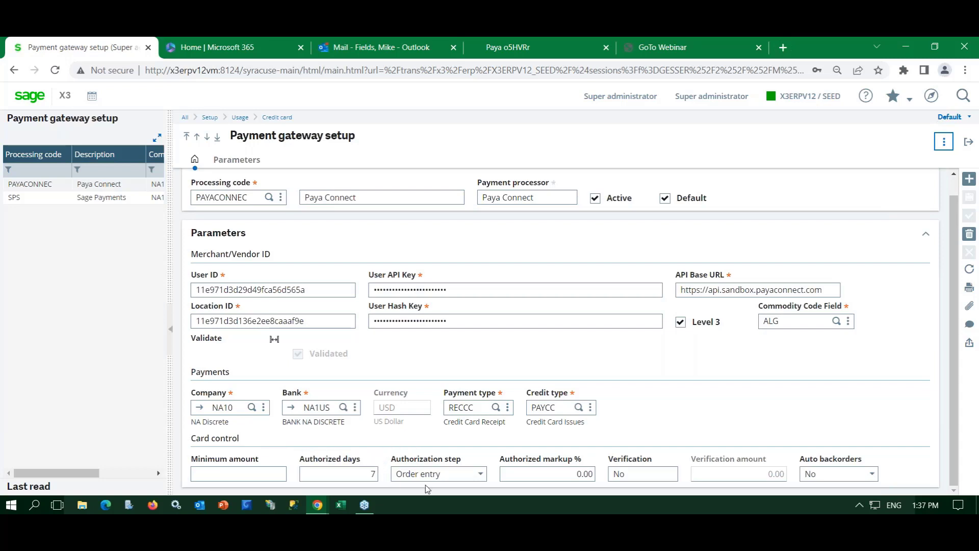
click(481, 474)
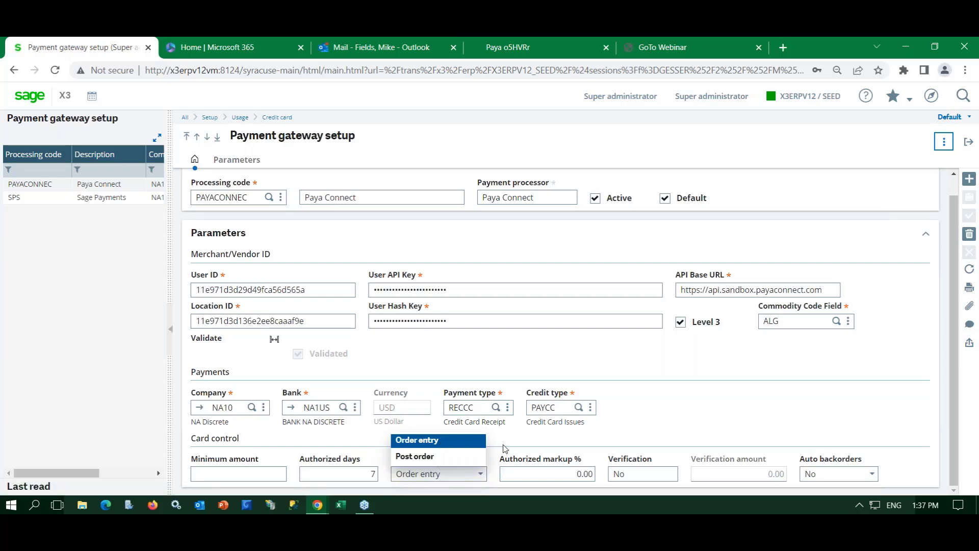
click(454, 474)
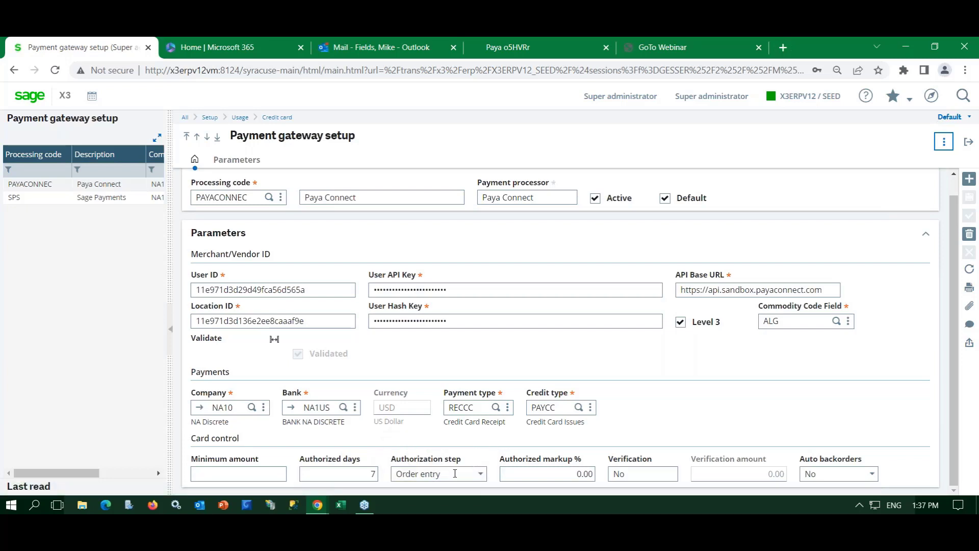